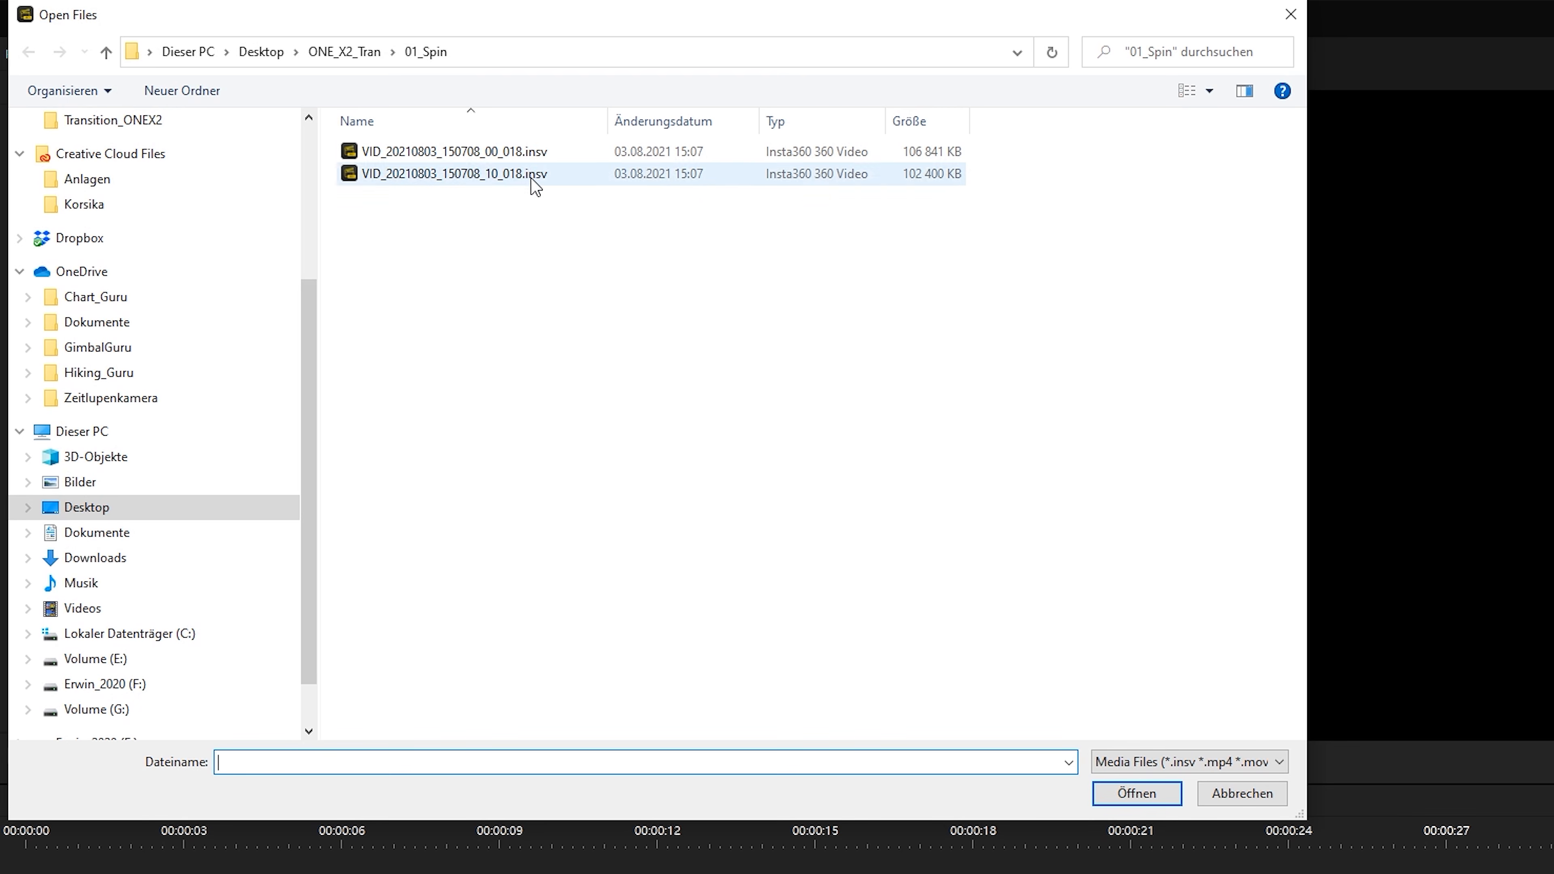
Import the 360 clip VID_20210803_150708_00_018.insv from the 01_Spin folder and frame the walker in FreeCapture mode
click(1137, 794)
click(1062, 65)
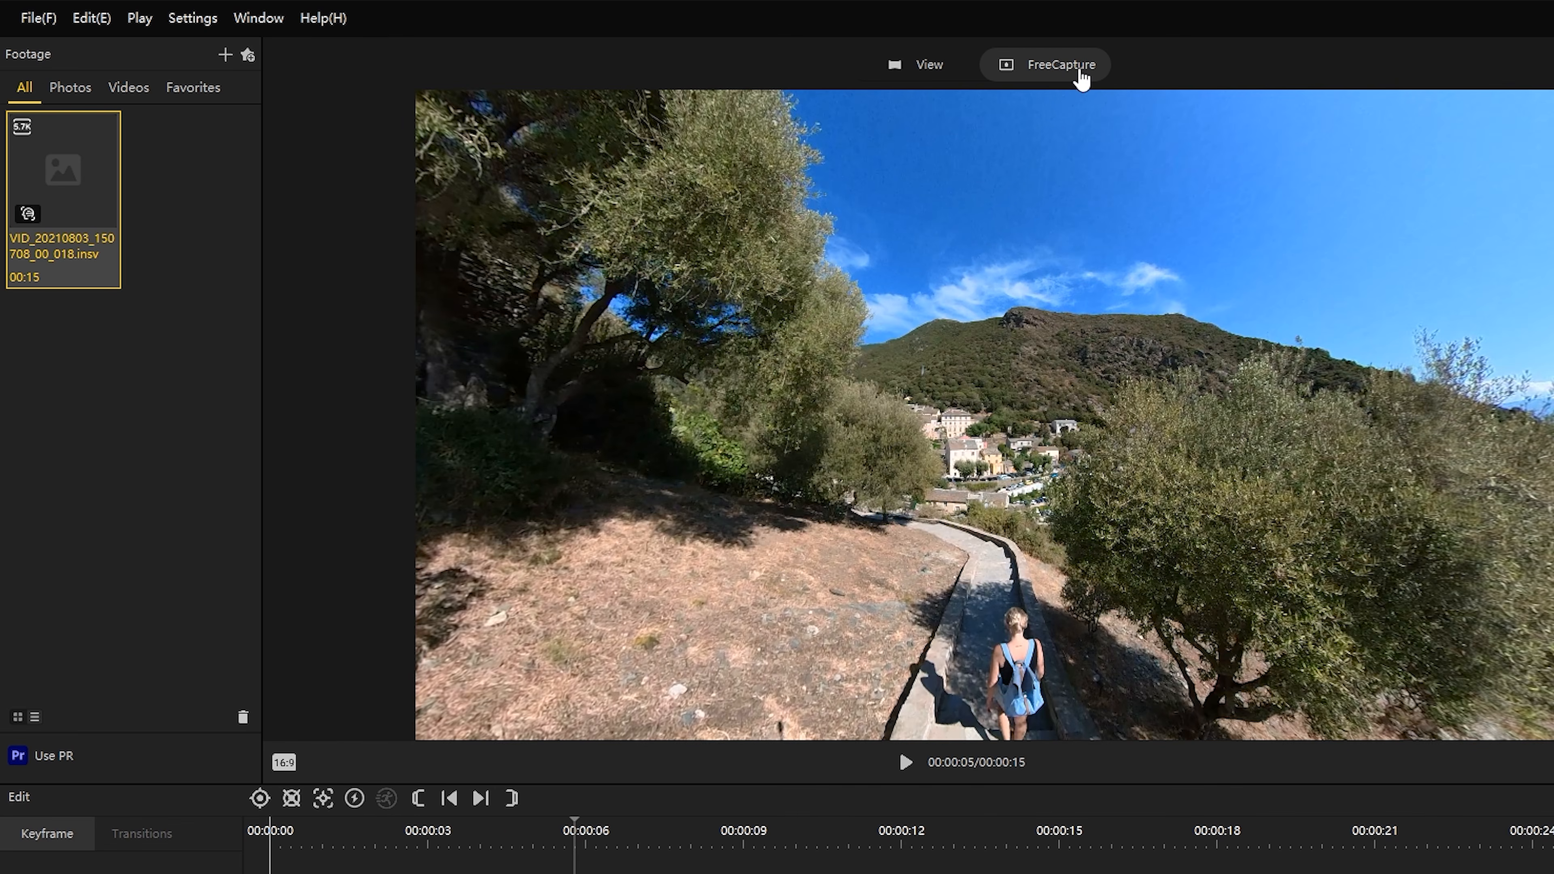
drag(1213, 529, 844, 422)
Add a keyframe at 5,800 s with distance 0,4 and Fov 100, and center the view on the walker
click(259, 797)
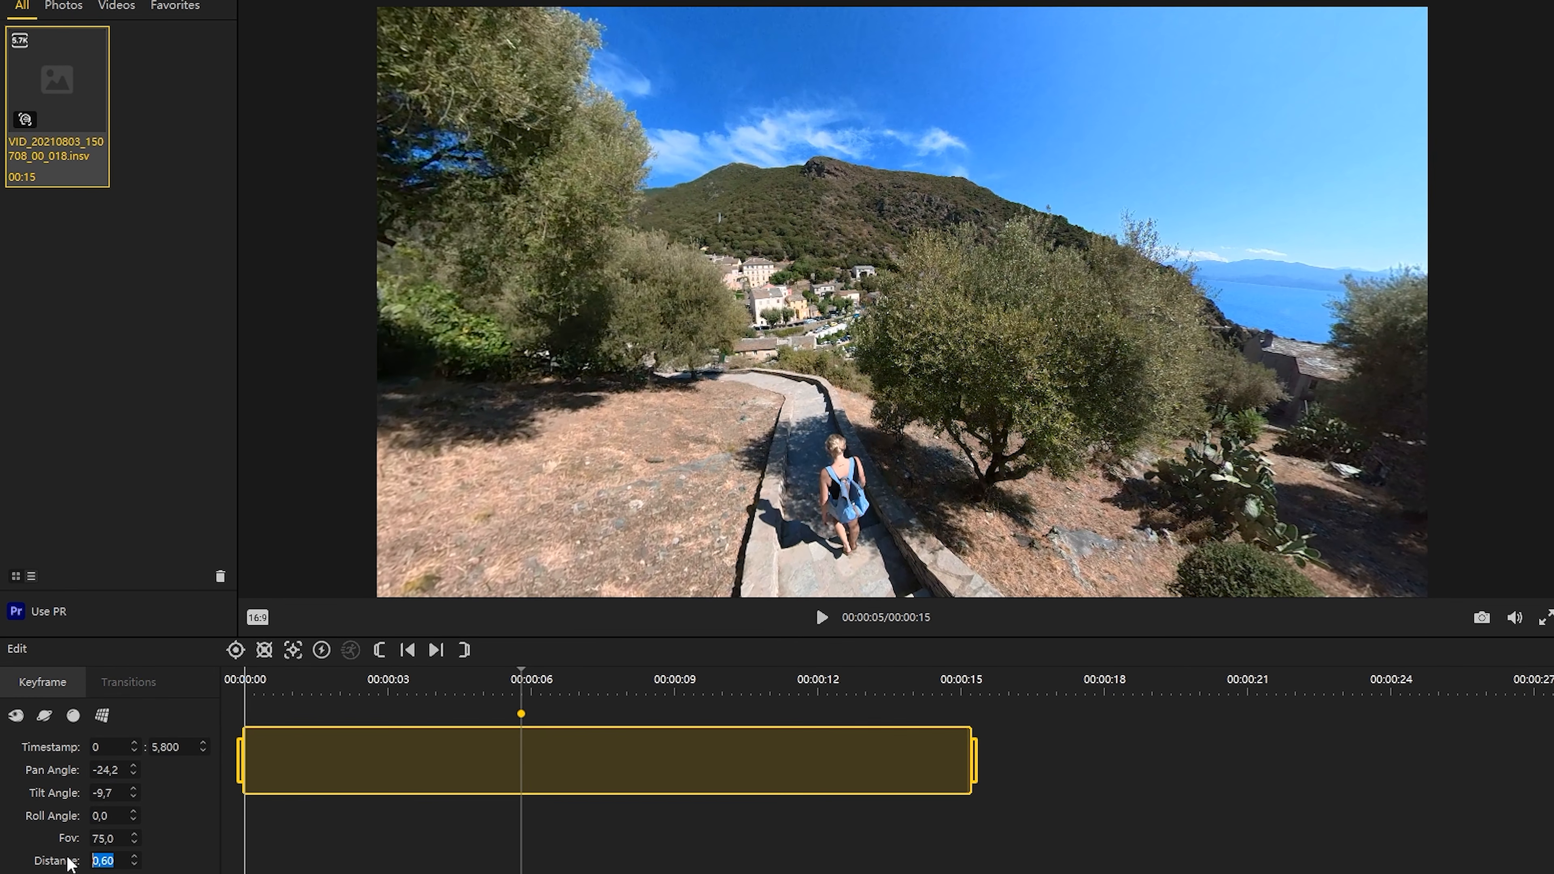
text(0,4)
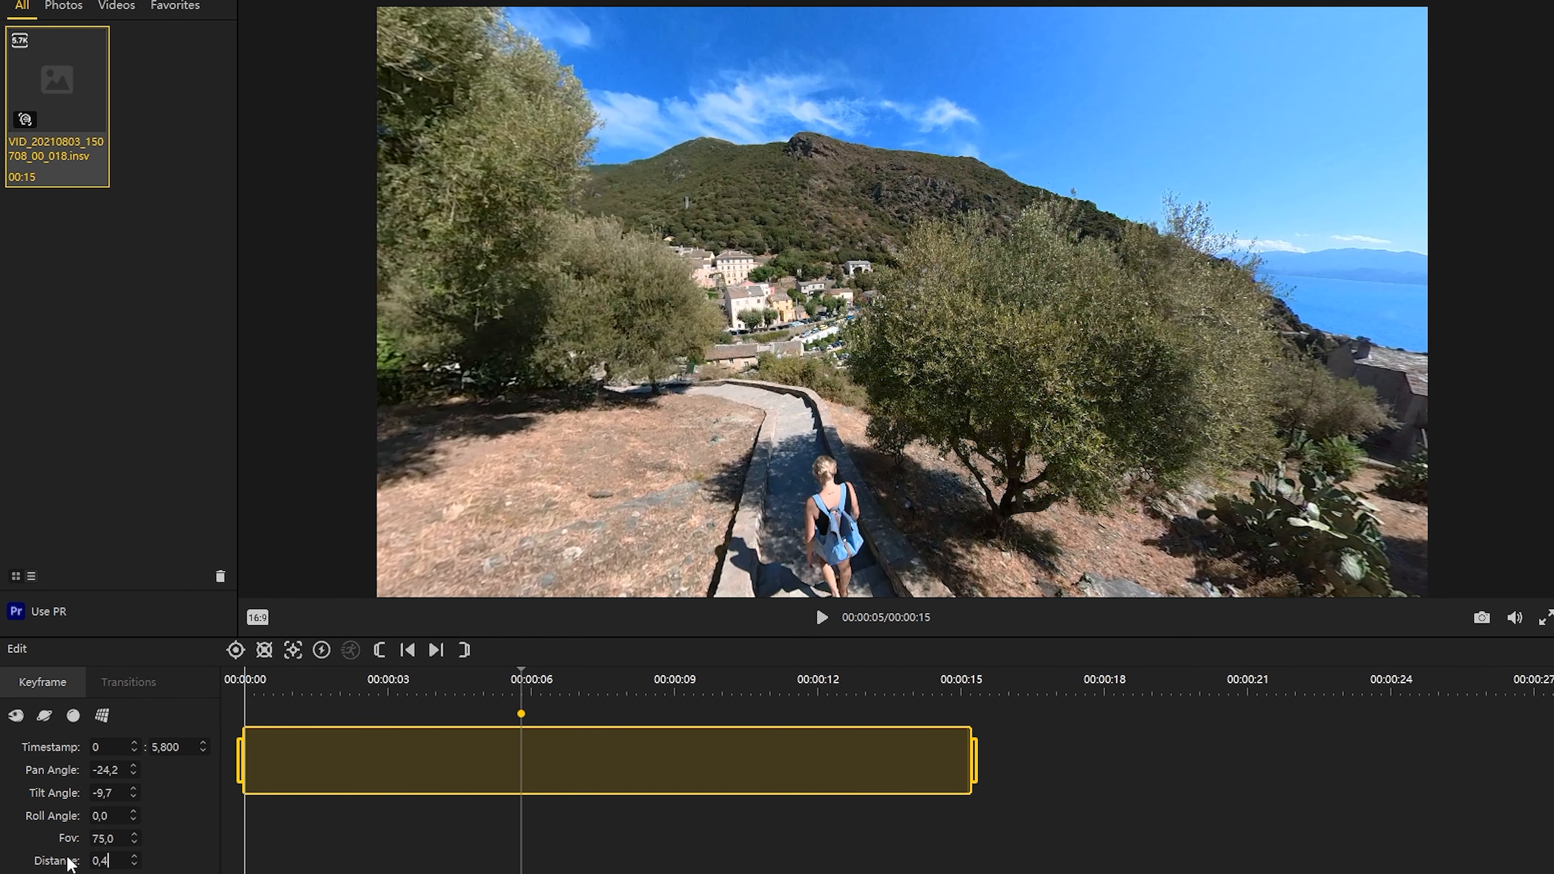
text(100)
drag(1040, 349, 941, 410)
Advance playback to about 7,6 s, reframe the view on the walker, and add a second keyframe
click(822, 617)
click(822, 617)
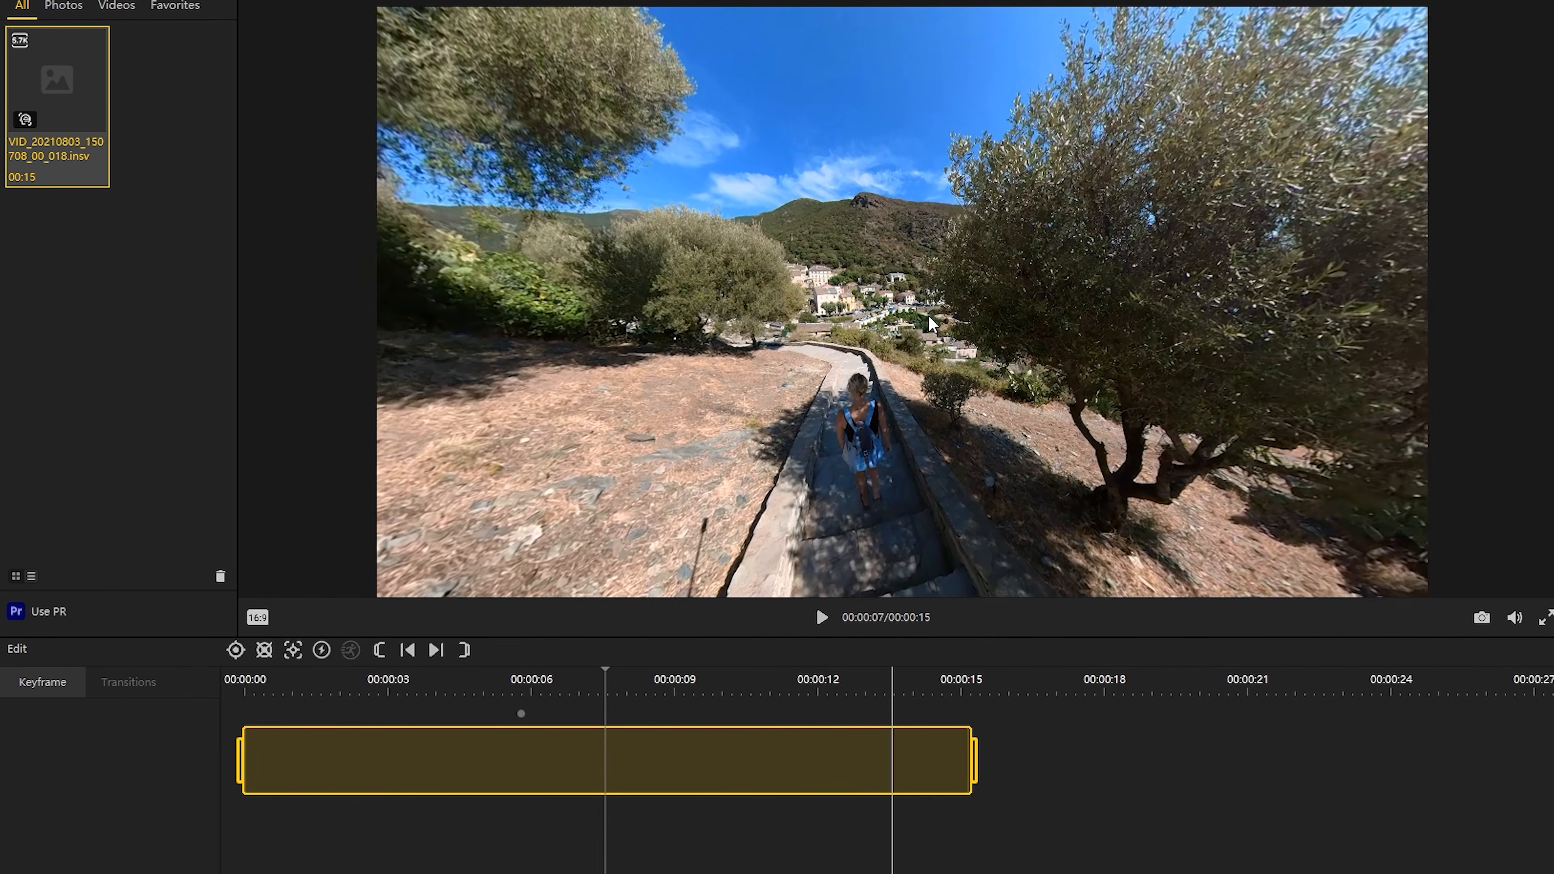
drag(929, 323, 994, 349)
click(236, 649)
Advance playback to 9,900 s and add a third keyframe framing the walker
click(822, 617)
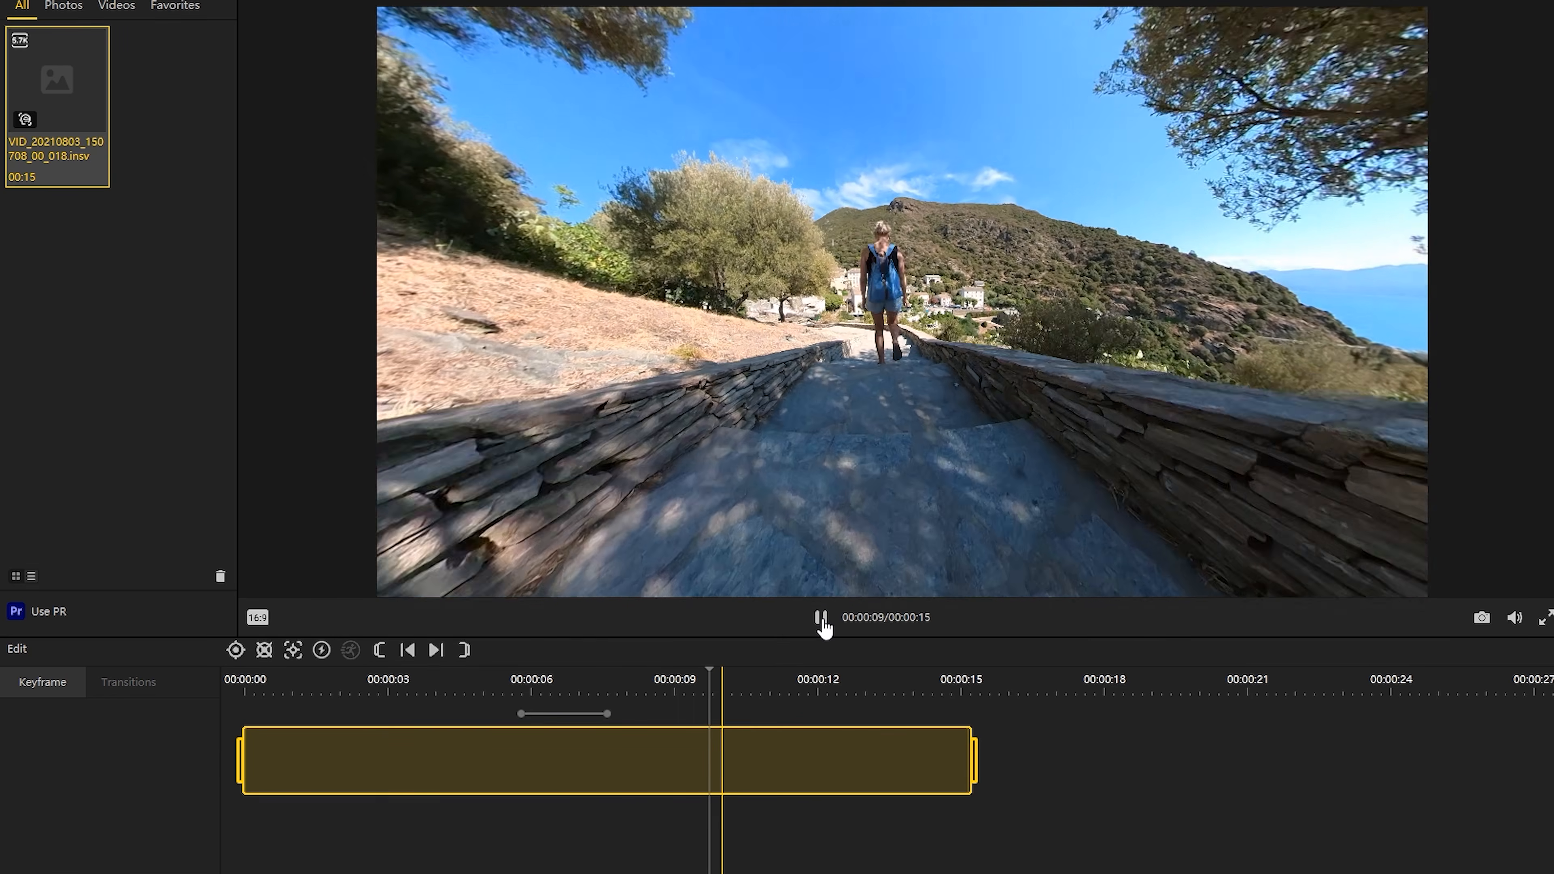
click(821, 619)
click(236, 650)
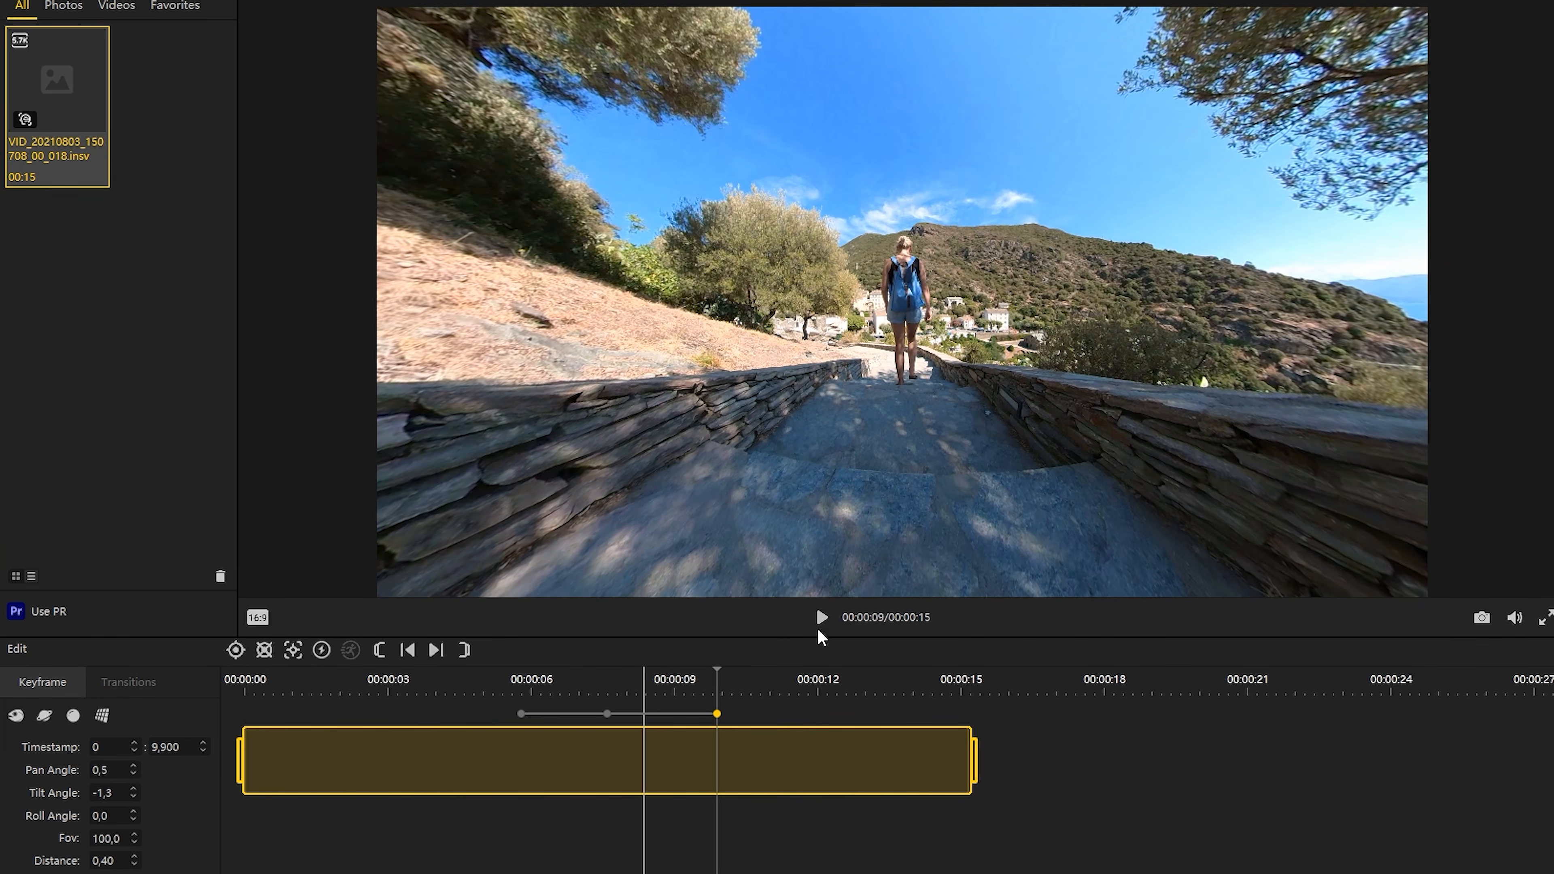
Add a fourth keyframe at 11,000 s with the view reframed to pan -7,7 and tilt 1,0
click(821, 617)
click(822, 617)
drag(930, 469, 850, 493)
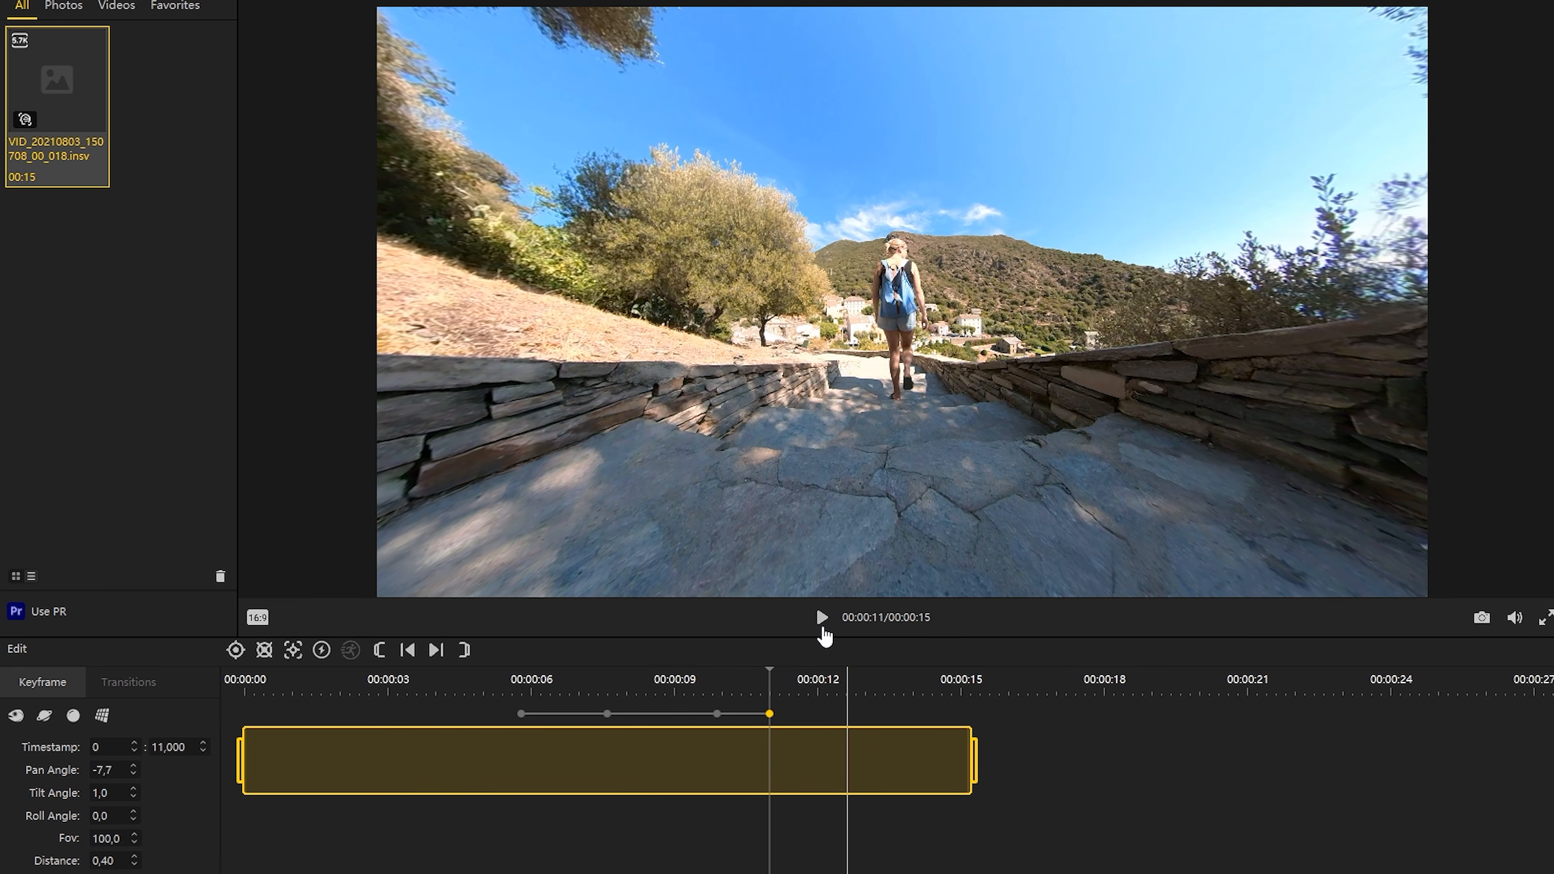
Add a keyframe at 12,240 s and rotate its view vertically nearly a full turn to tilt -355,1
click(822, 620)
click(822, 618)
click(822, 618)
click(821, 618)
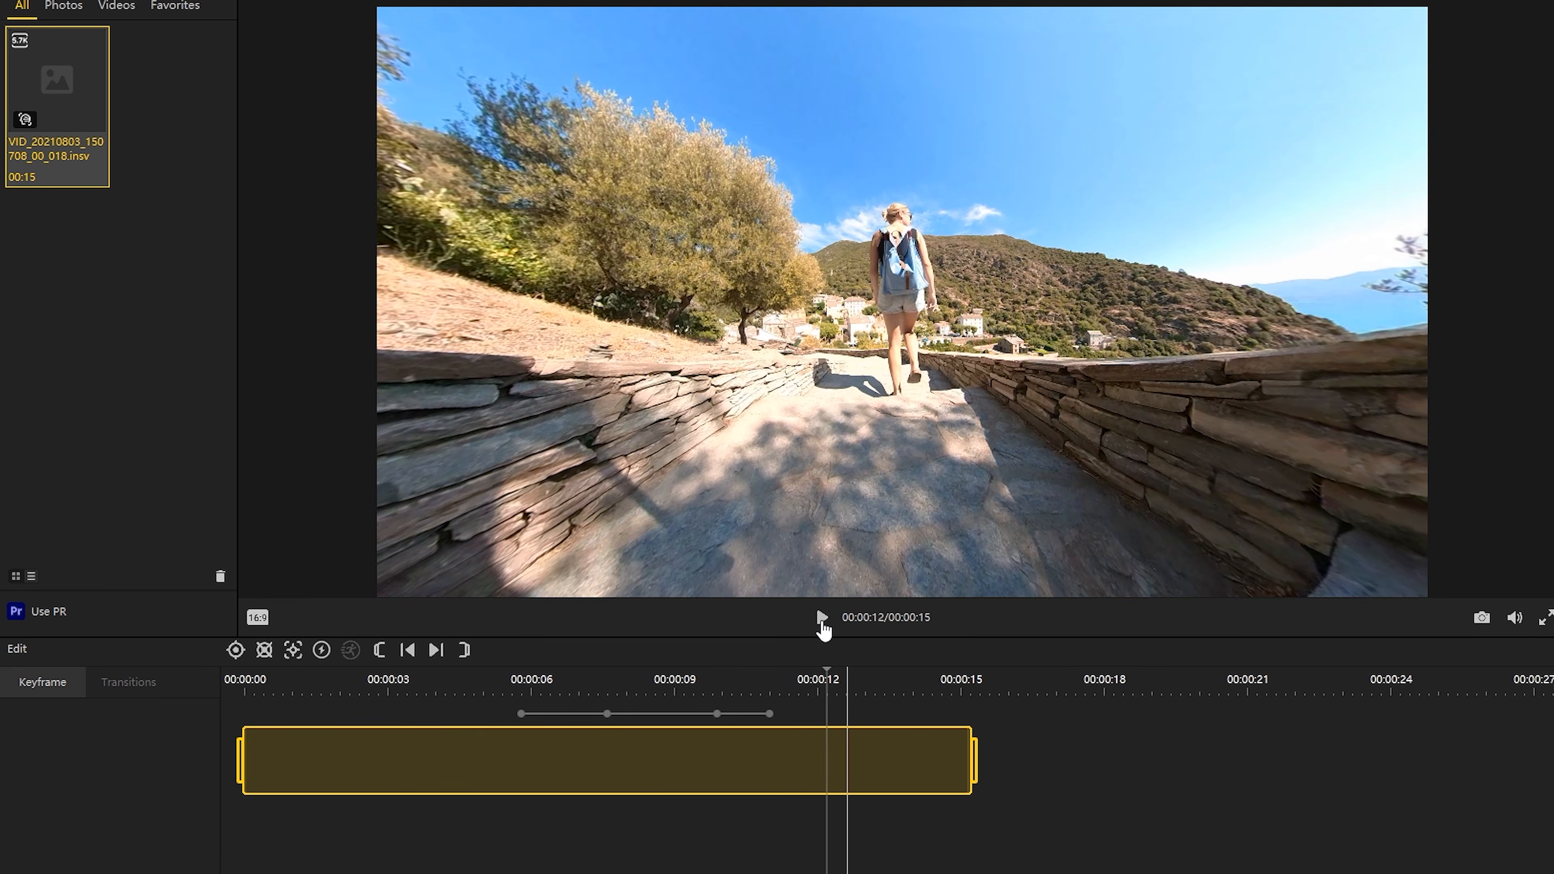
drag(904, 545, 957, 300)
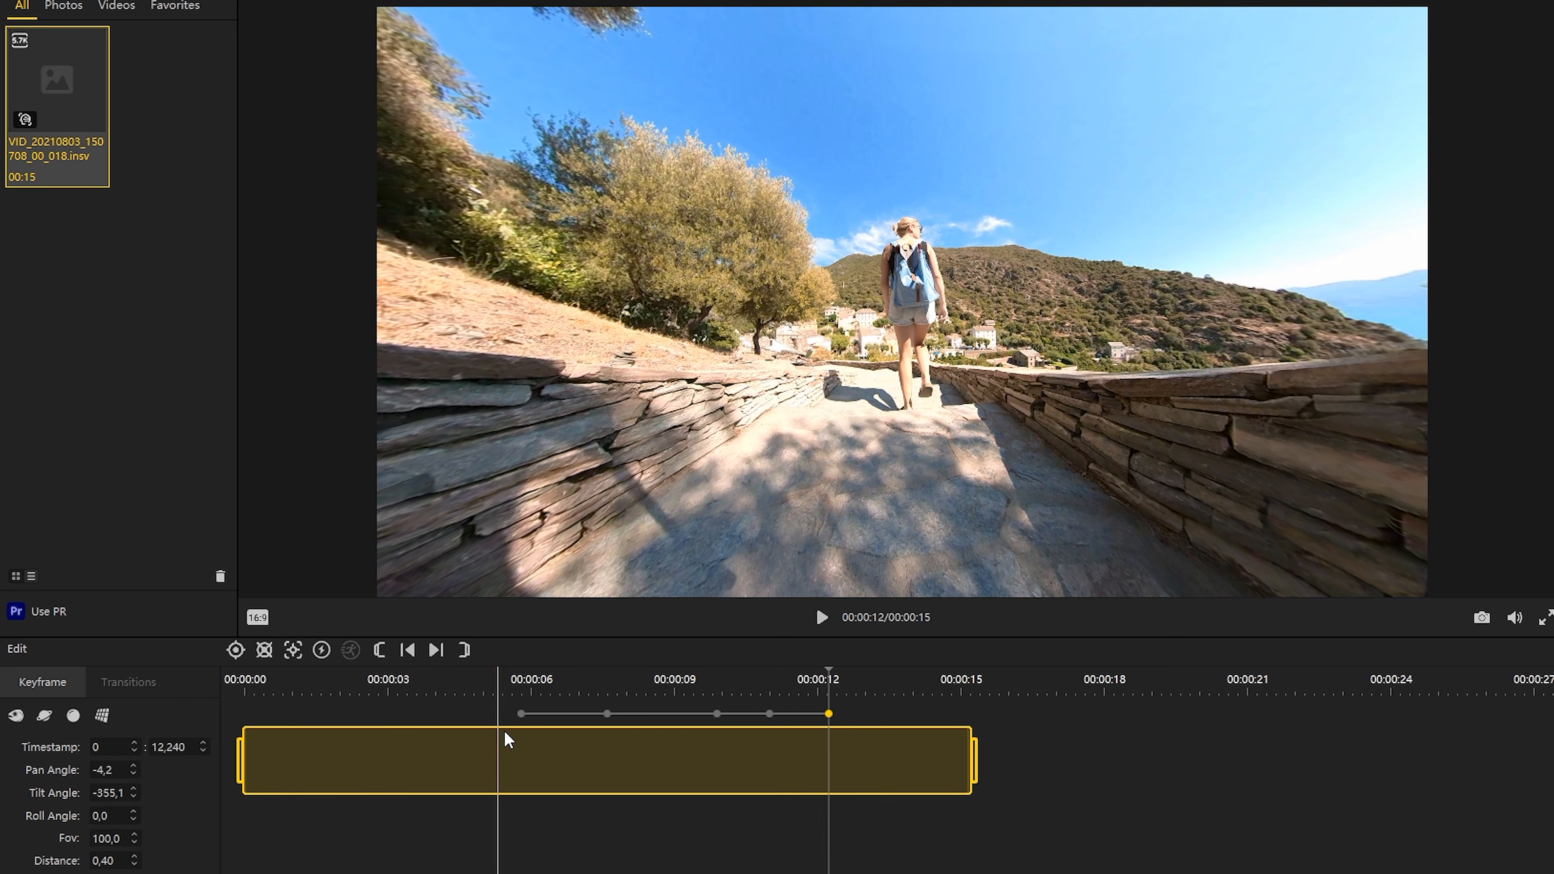
Play the keyframed camera movement from the first keyframe through the spin to check it
click(523, 700)
click(830, 628)
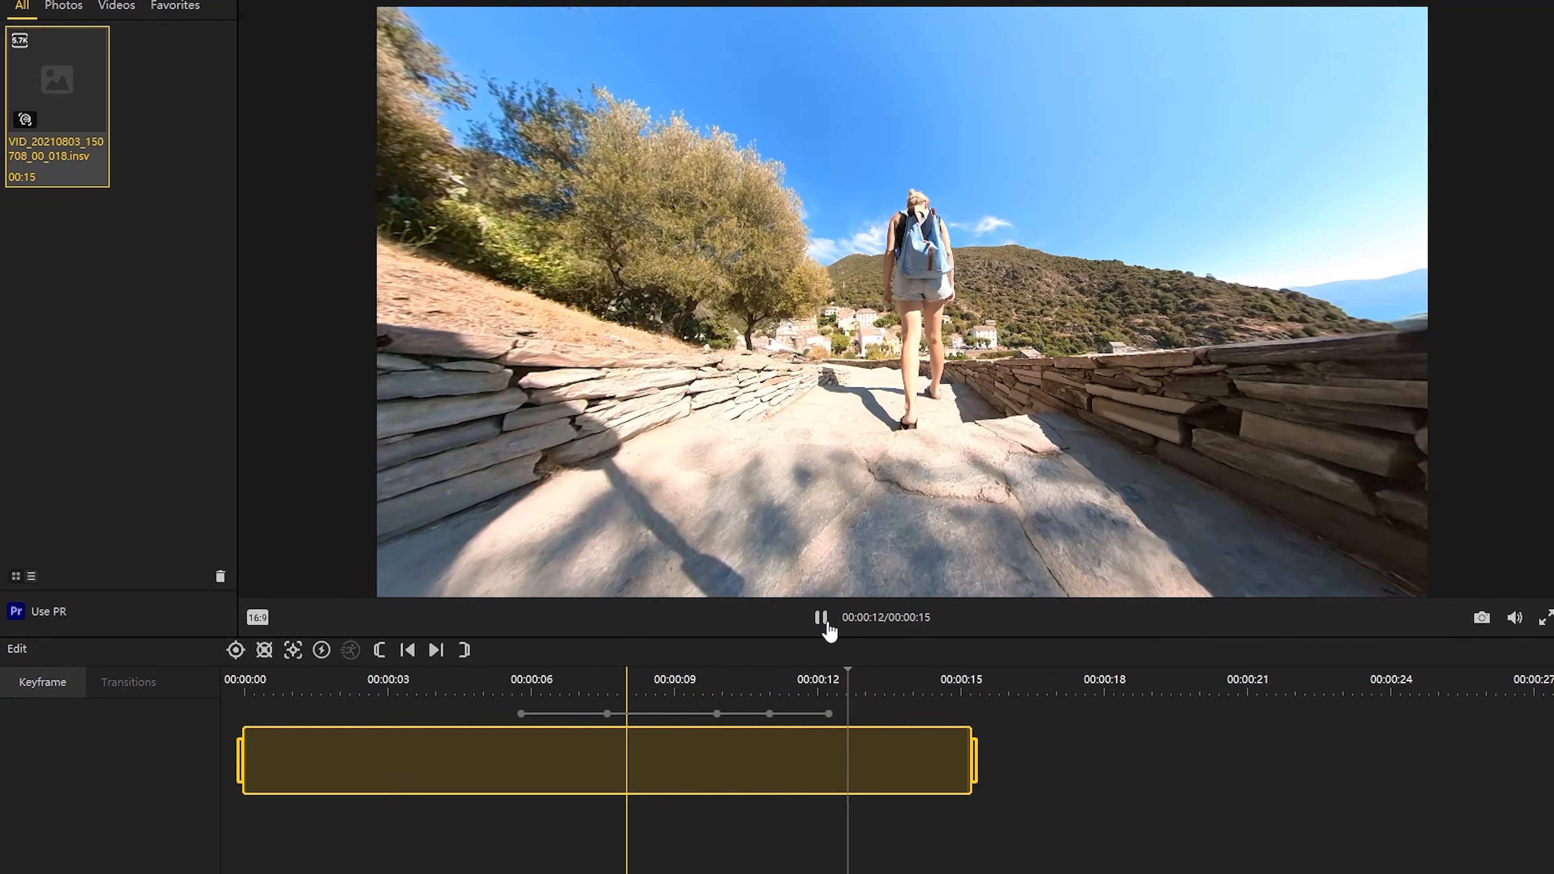
click(822, 618)
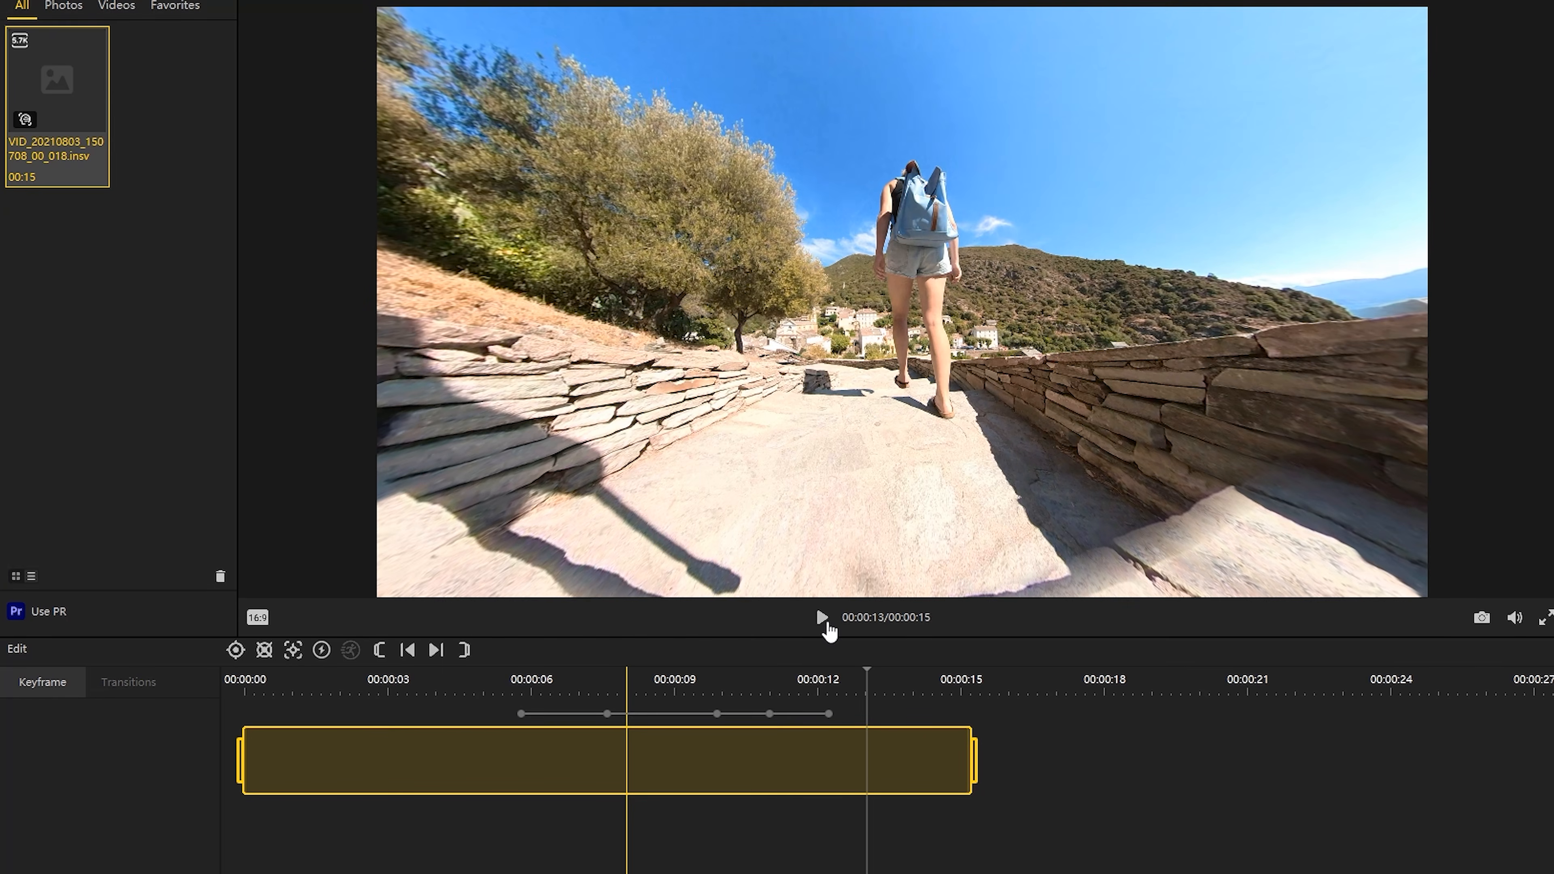
Move the last keyframe earlier to 11,920 s and replay the spin from around the third keyframe
click(818, 714)
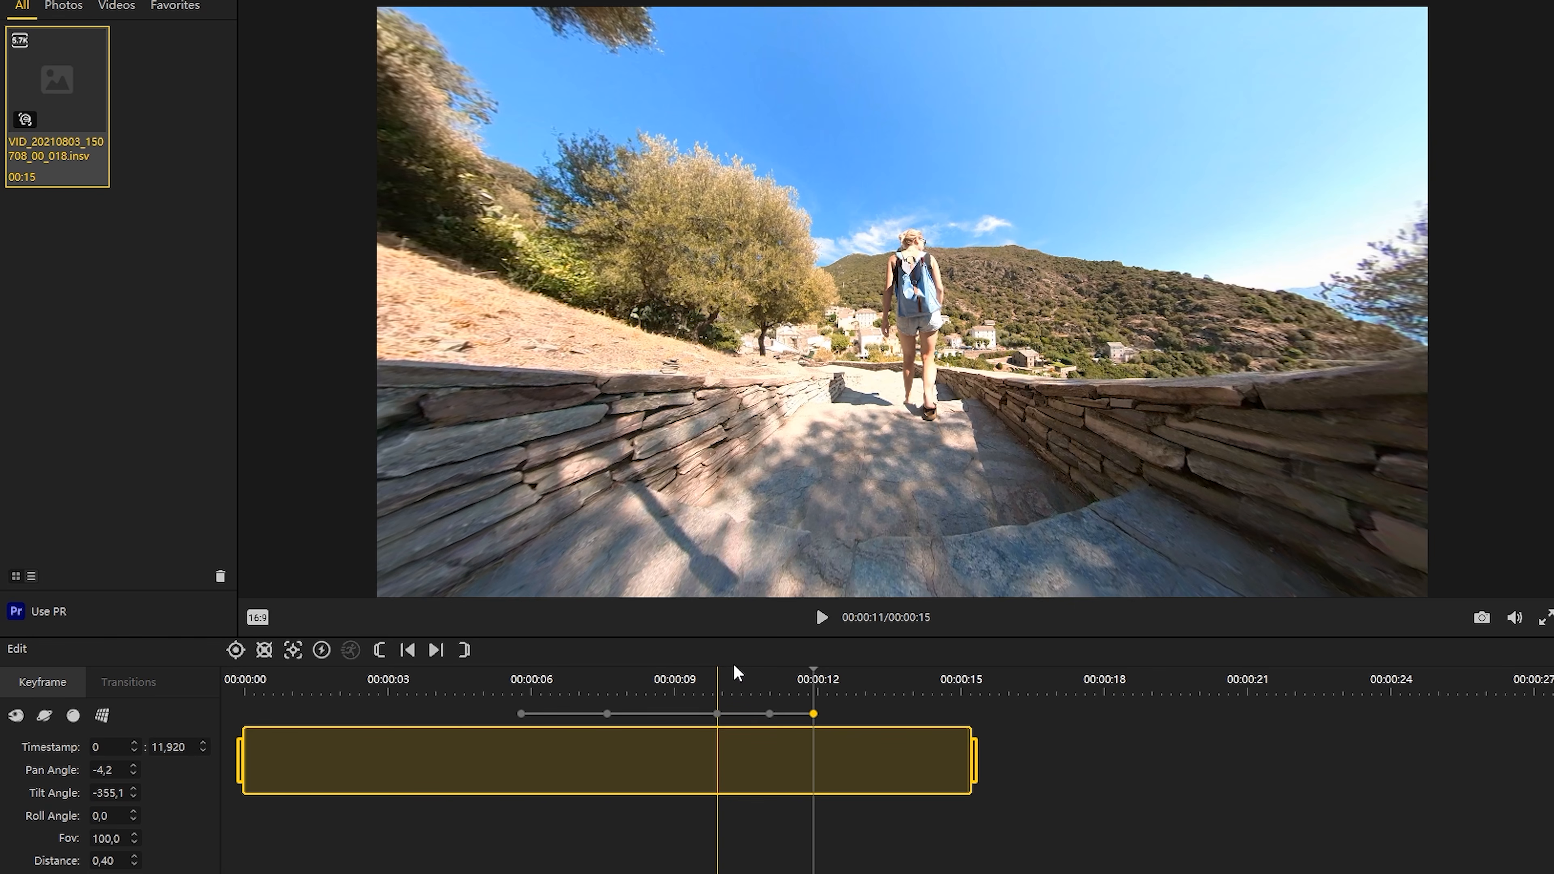
click(719, 684)
click(820, 618)
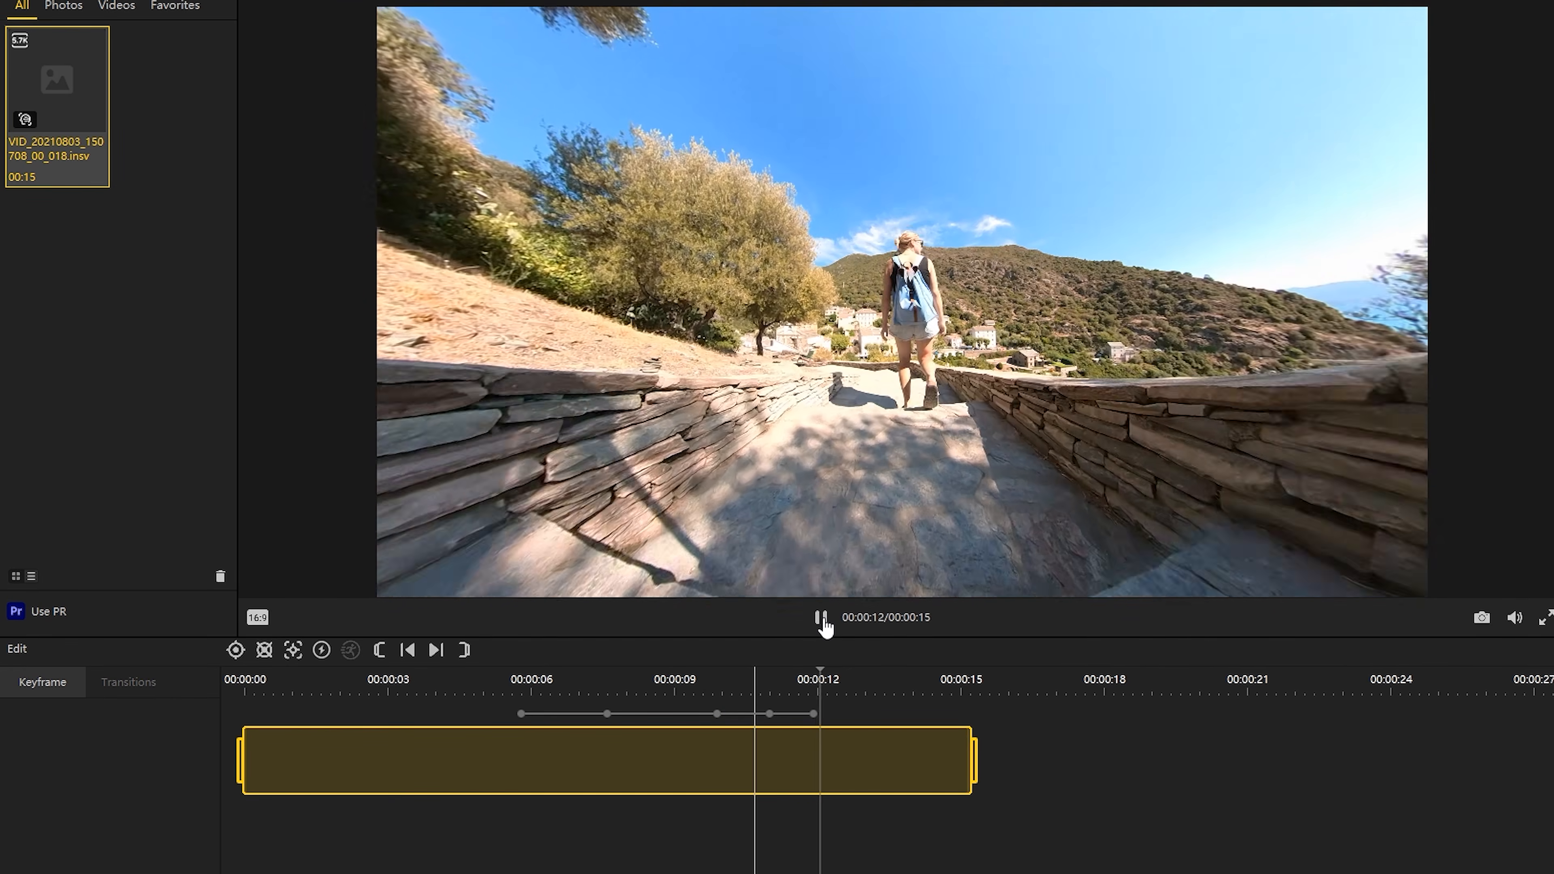
click(821, 618)
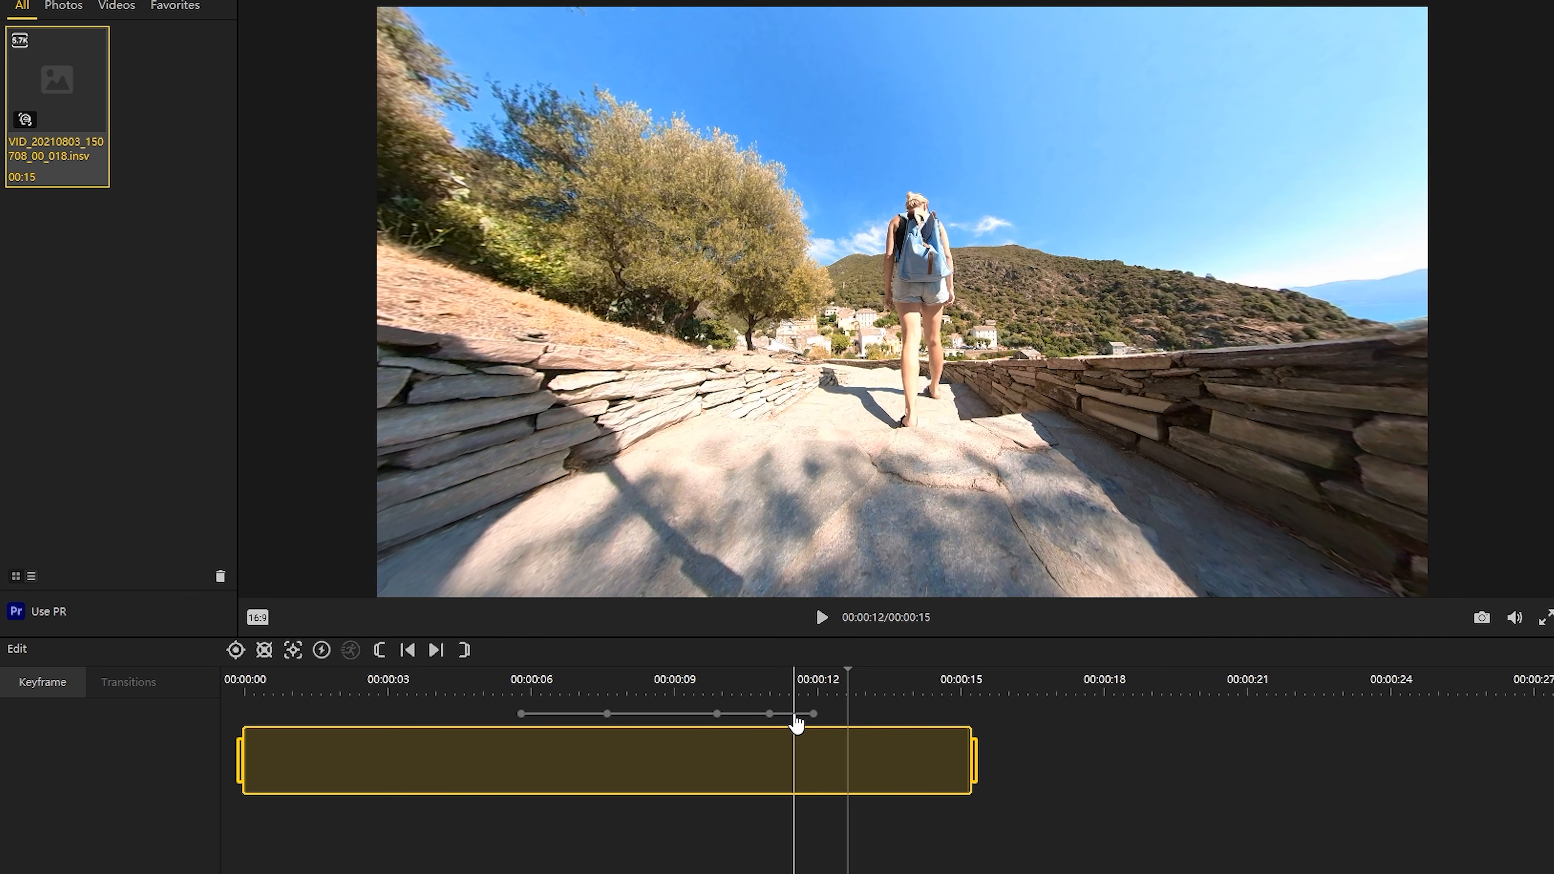
Apply the Fade-In Fade-Out transition between the last two keyframes and replay the animation
click(795, 715)
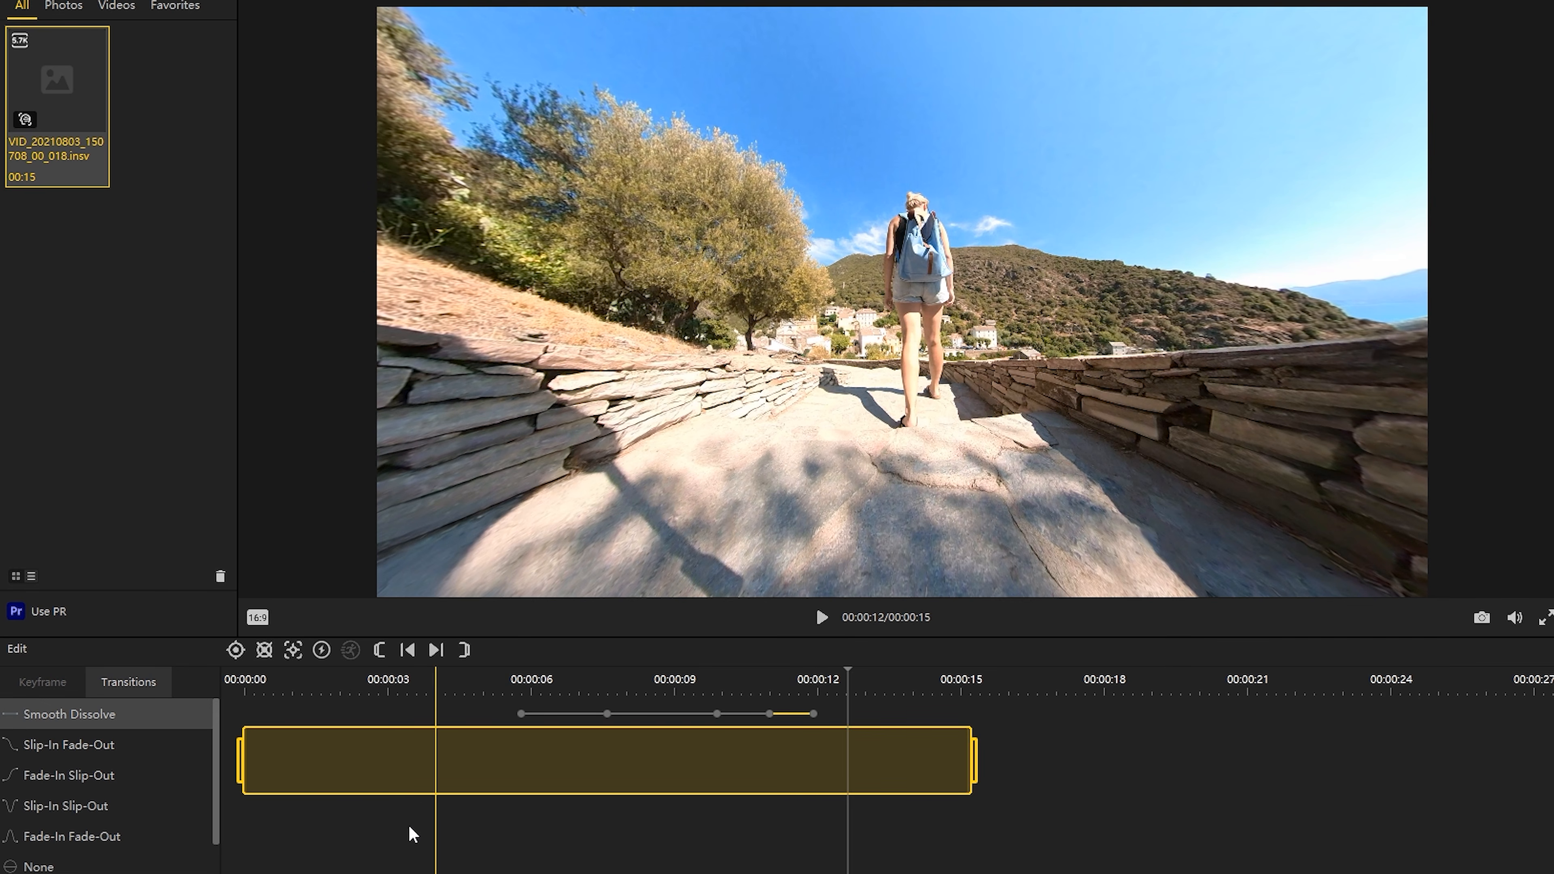
click(160, 846)
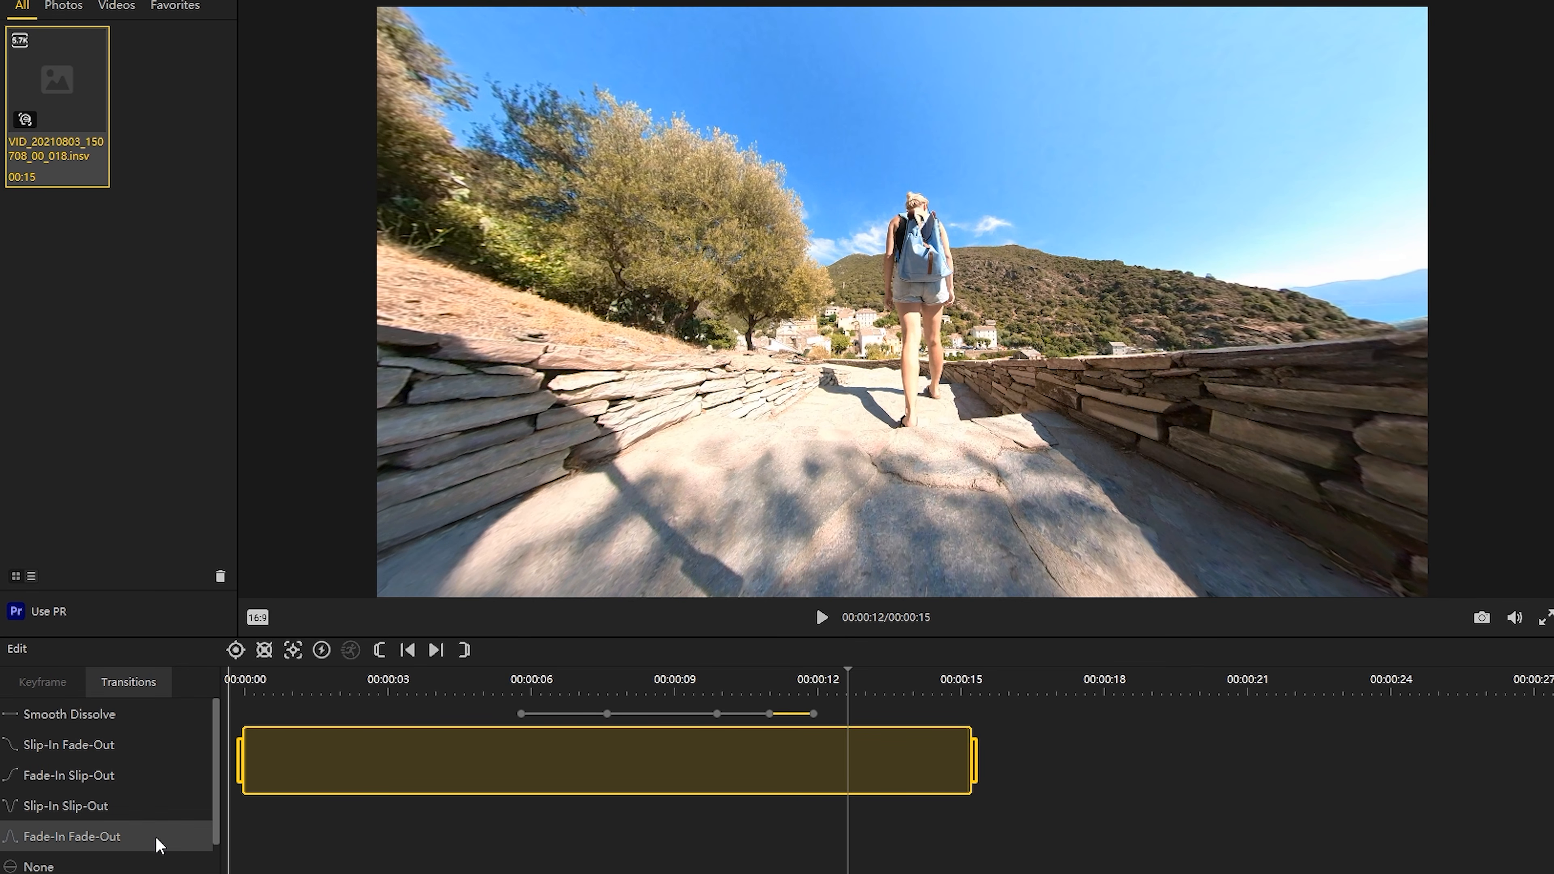
click(519, 678)
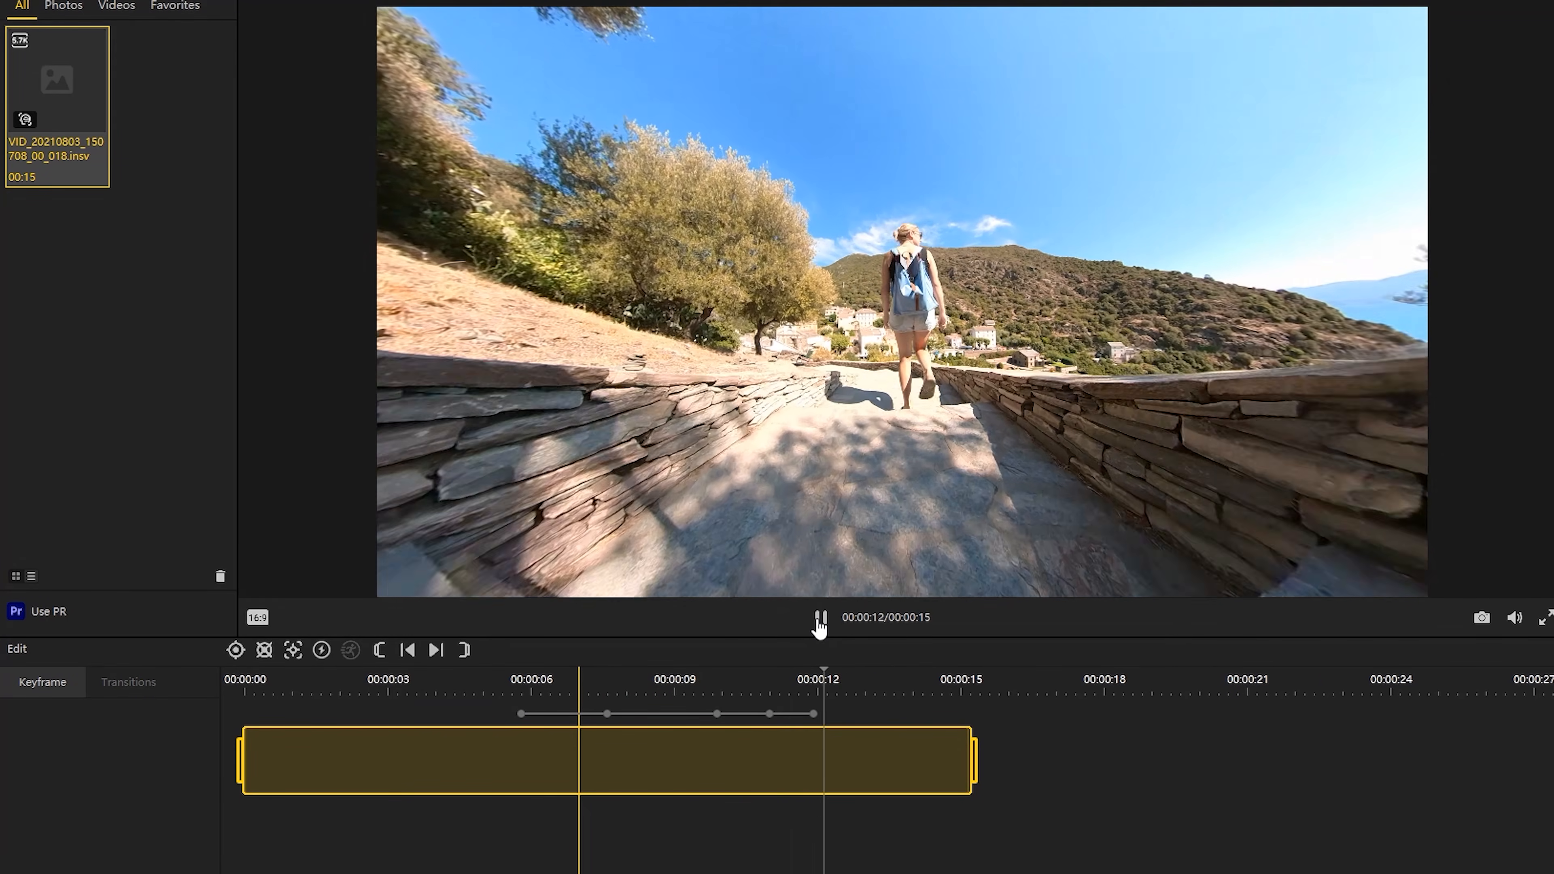
click(819, 620)
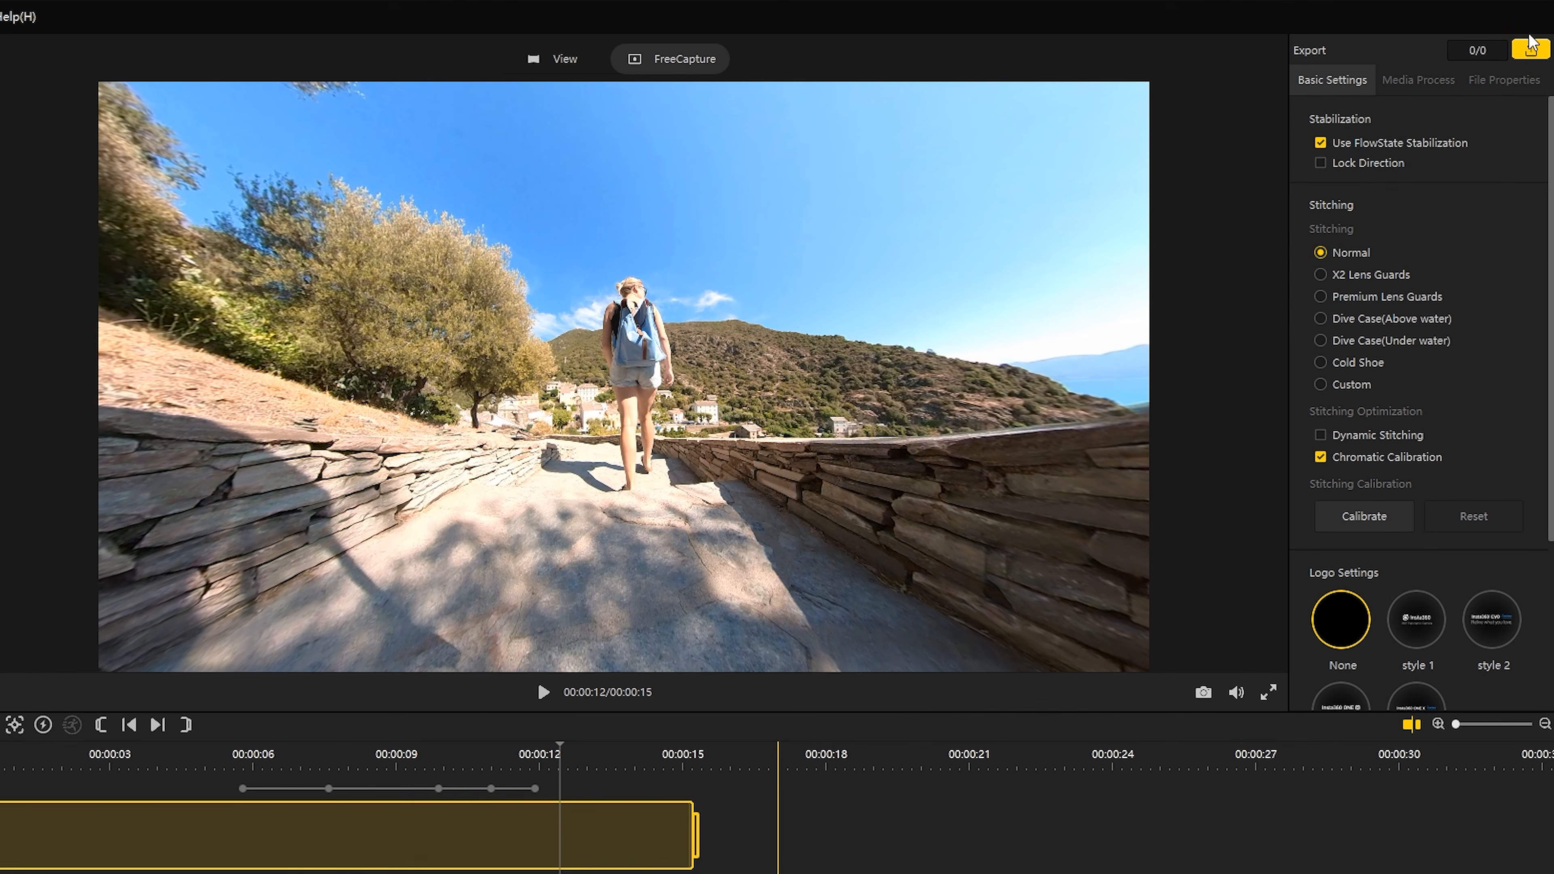
Open the video export settings and set the resolution width to 3840
click(1530, 46)
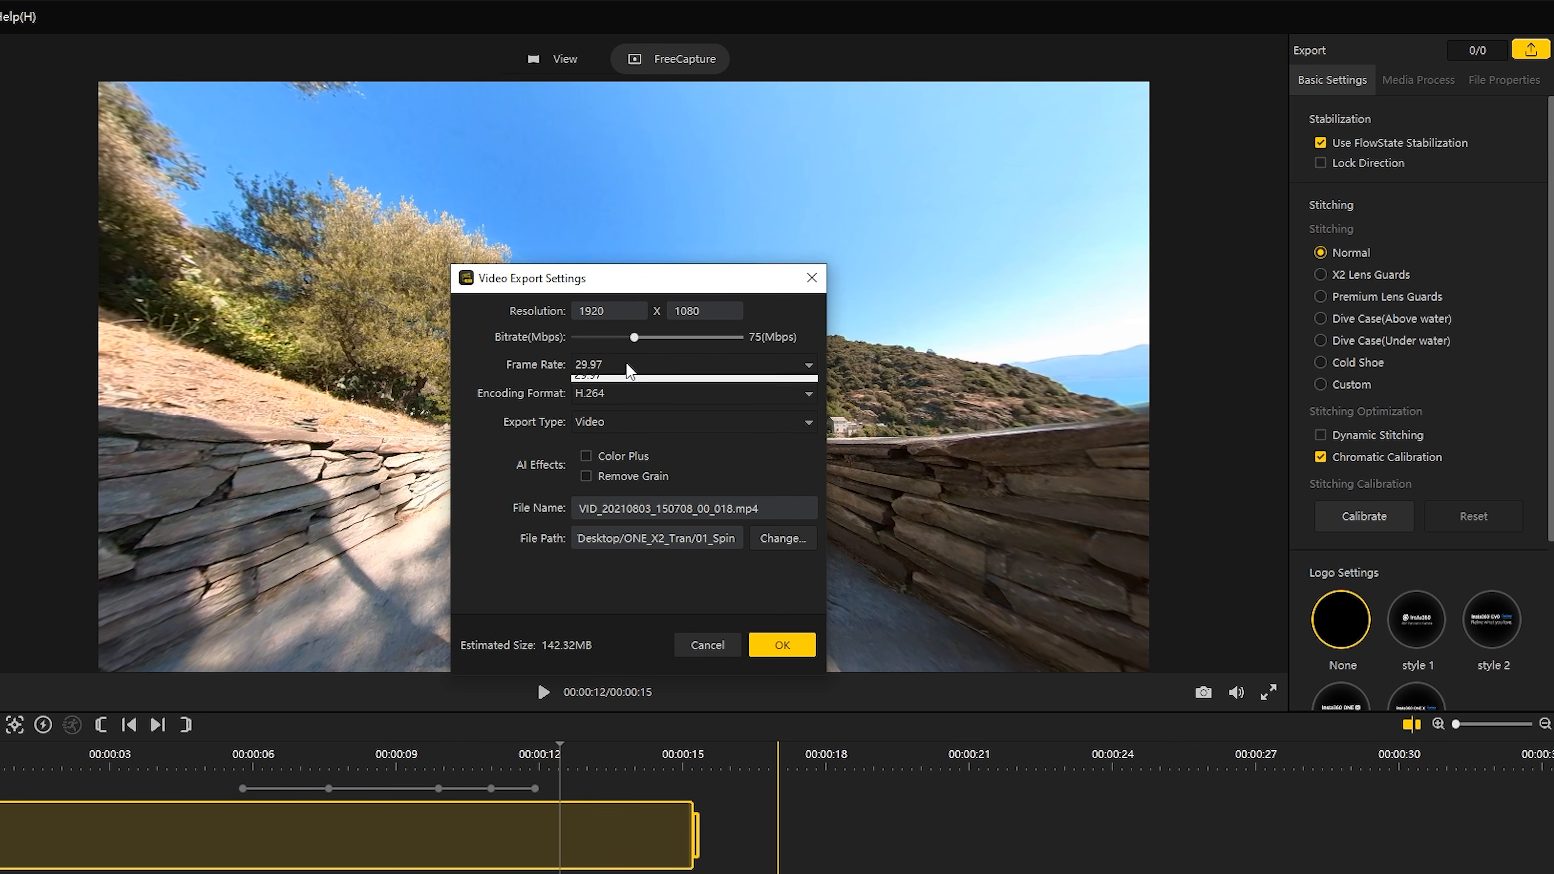
click(619, 392)
click(638, 456)
double_click(578, 311)
text(3840)
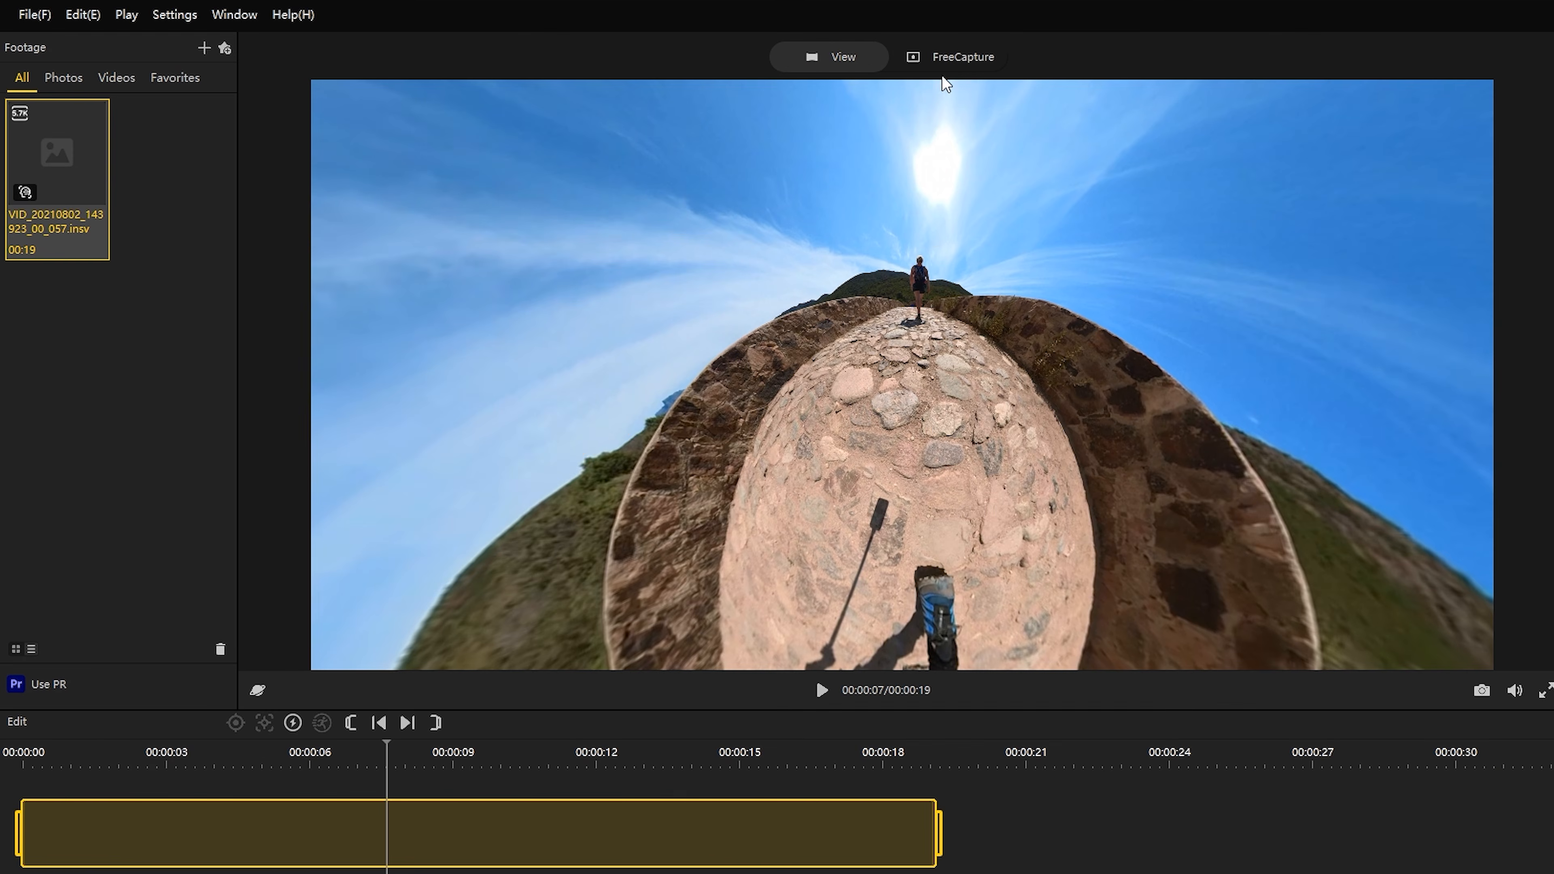
Frame the walker on the bridge clip in FreeCapture mode and add a keyframe at 7,620 s with distance 0,4 and Fov 100
click(963, 61)
drag(1262, 350, 708, 344)
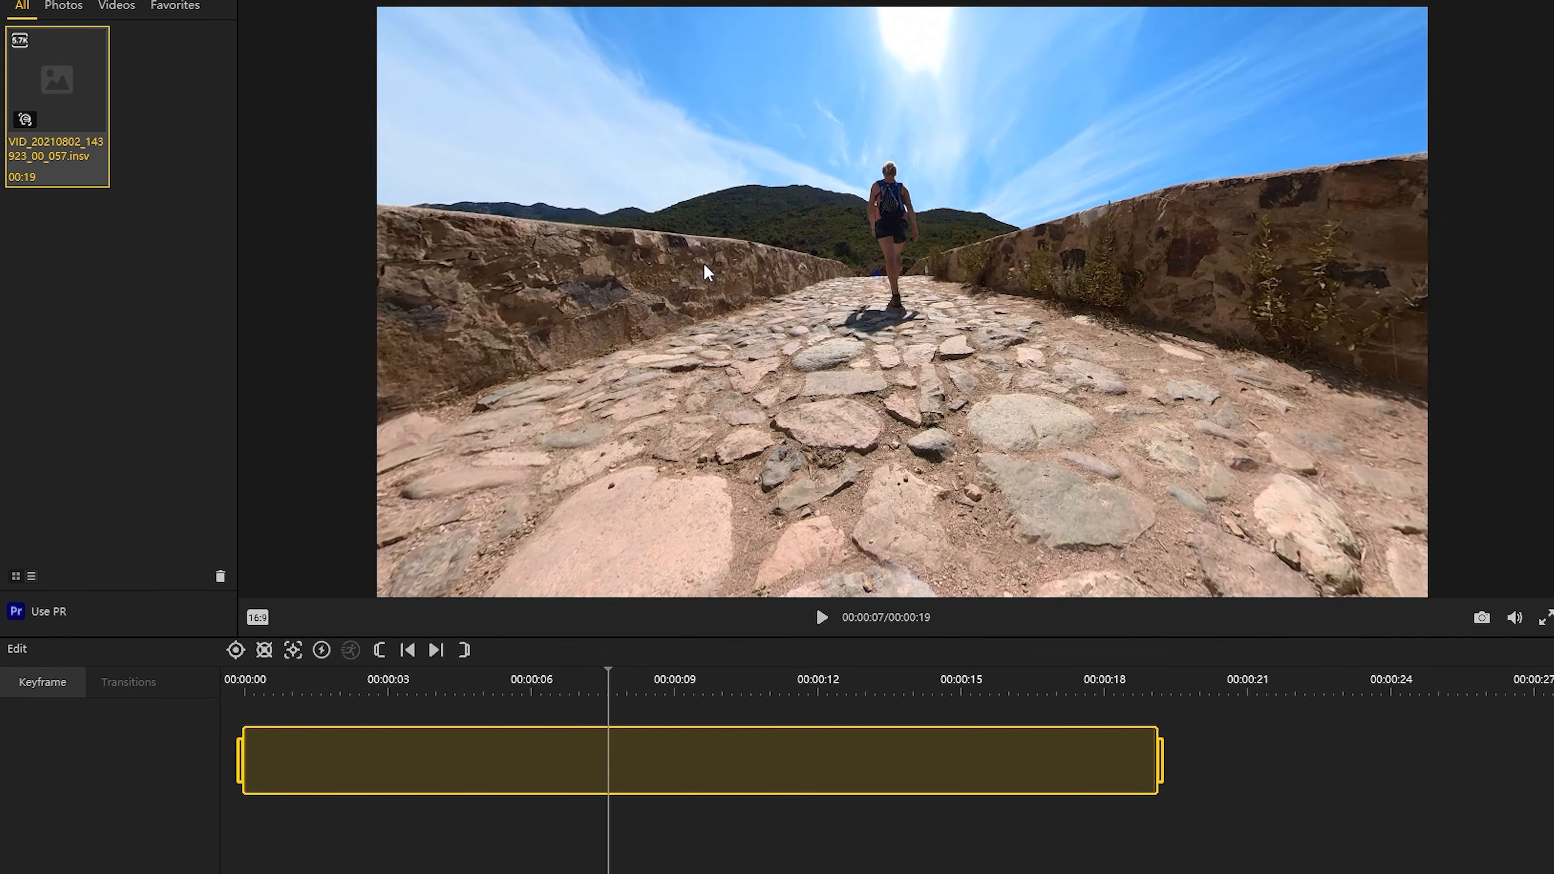
click(252, 619)
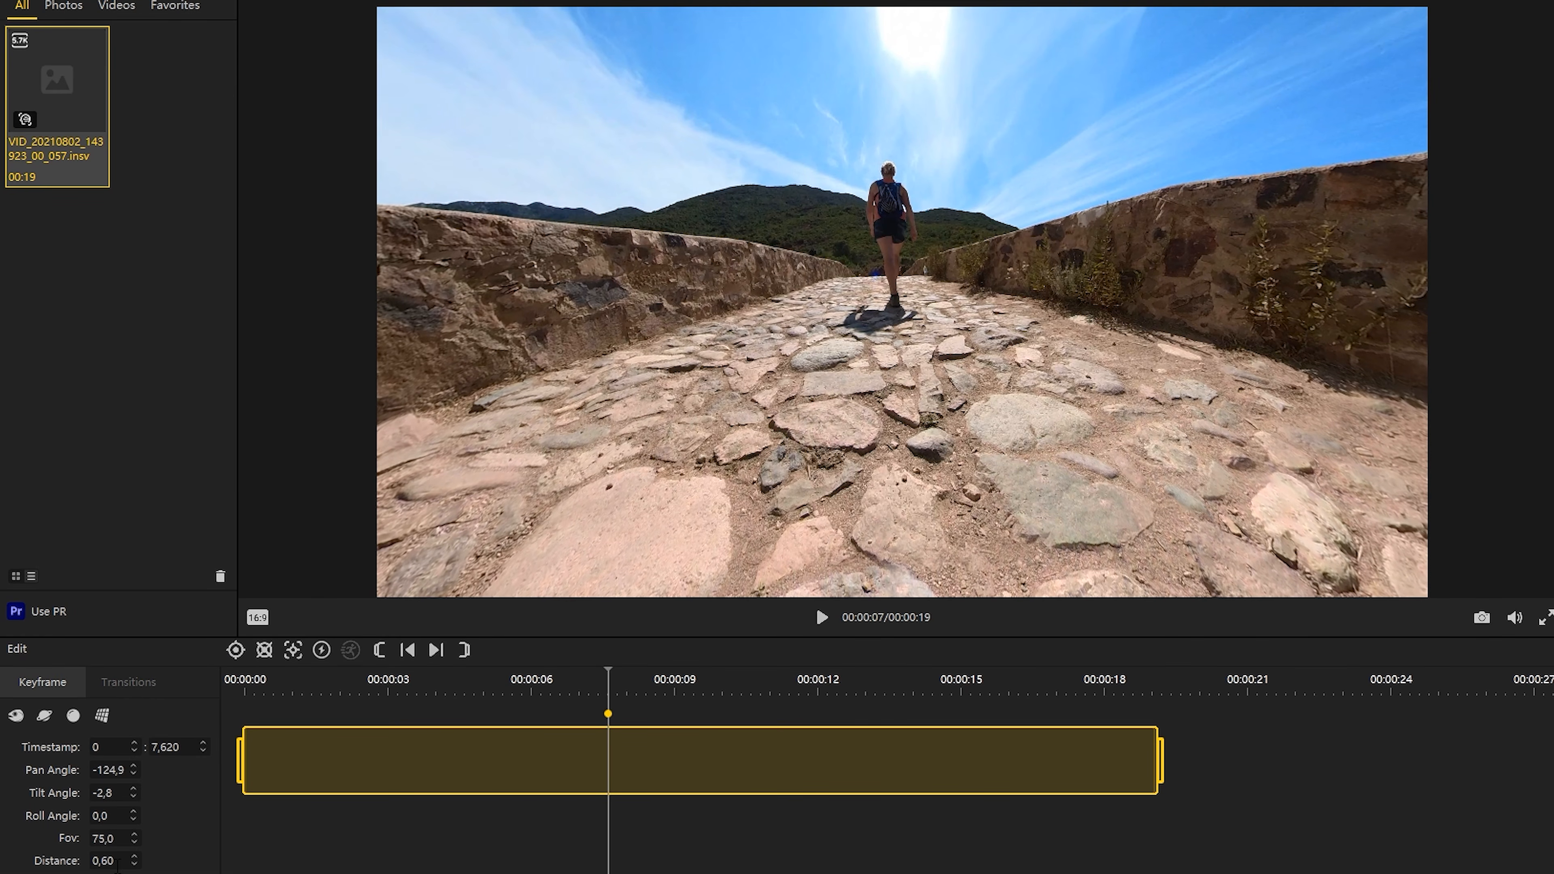
text(0,4)
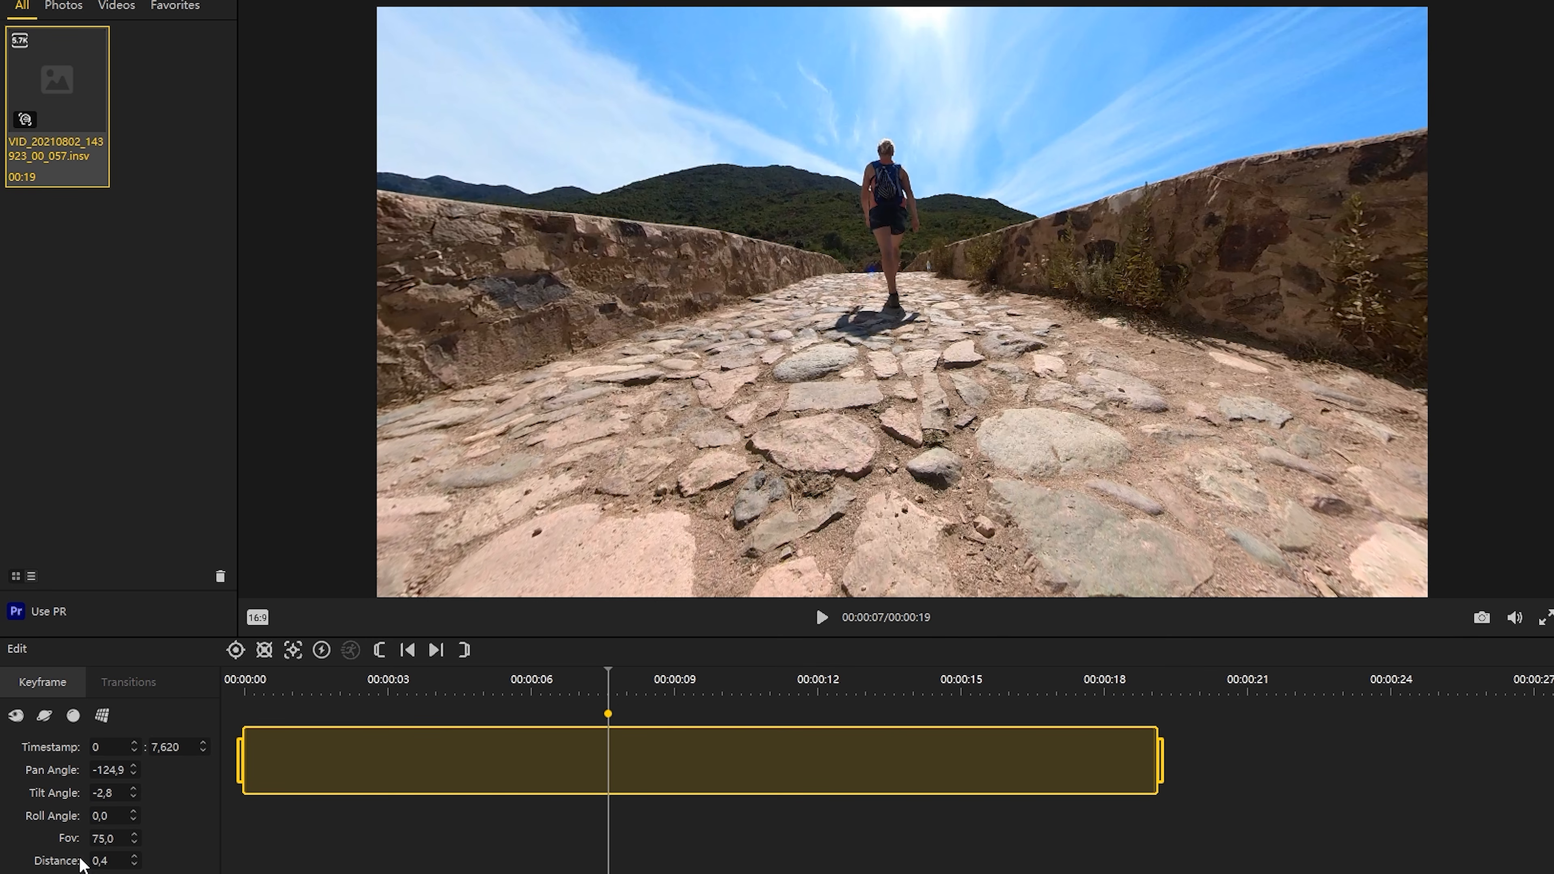
text(100)
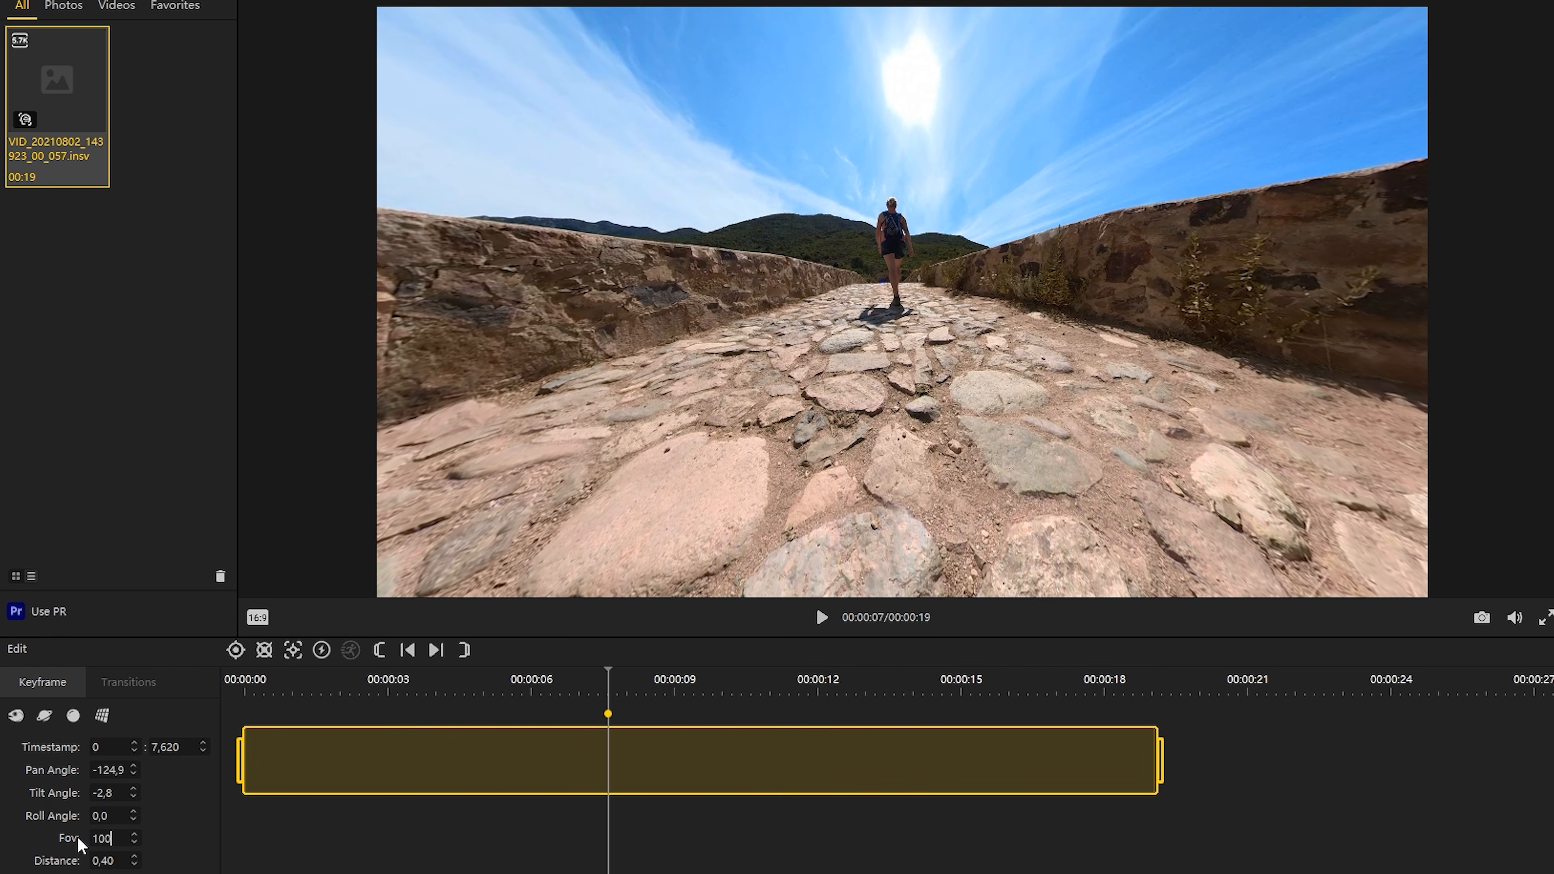
drag(914, 312, 936, 337)
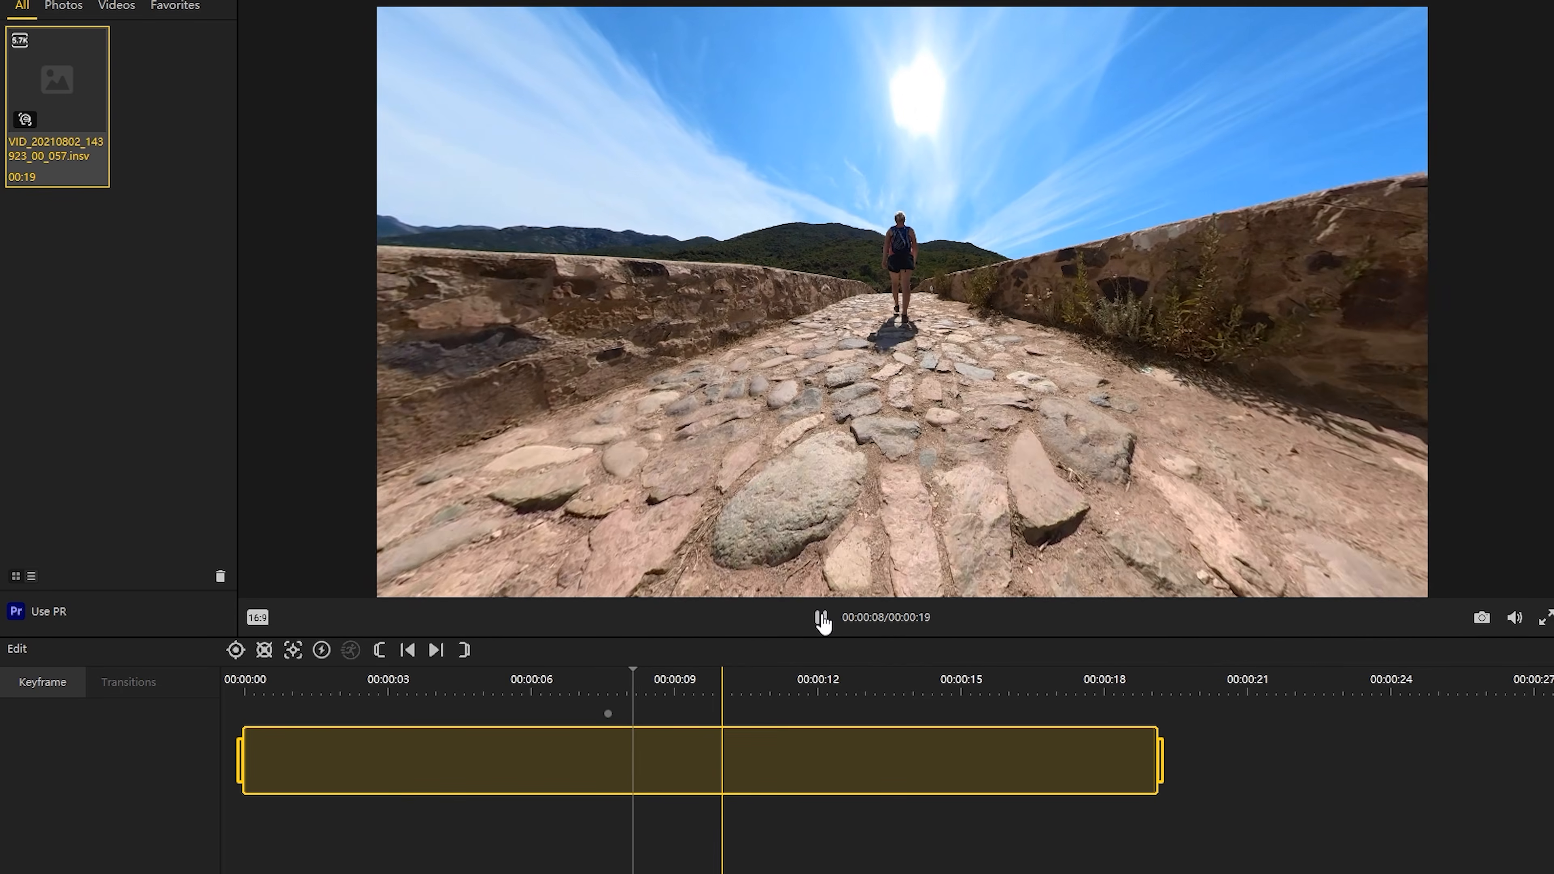
Add a vertical spin keyframe at 8,860 s with tilt -341,6, and a reframed keyframe at 13,300 s with Fov 109
click(822, 619)
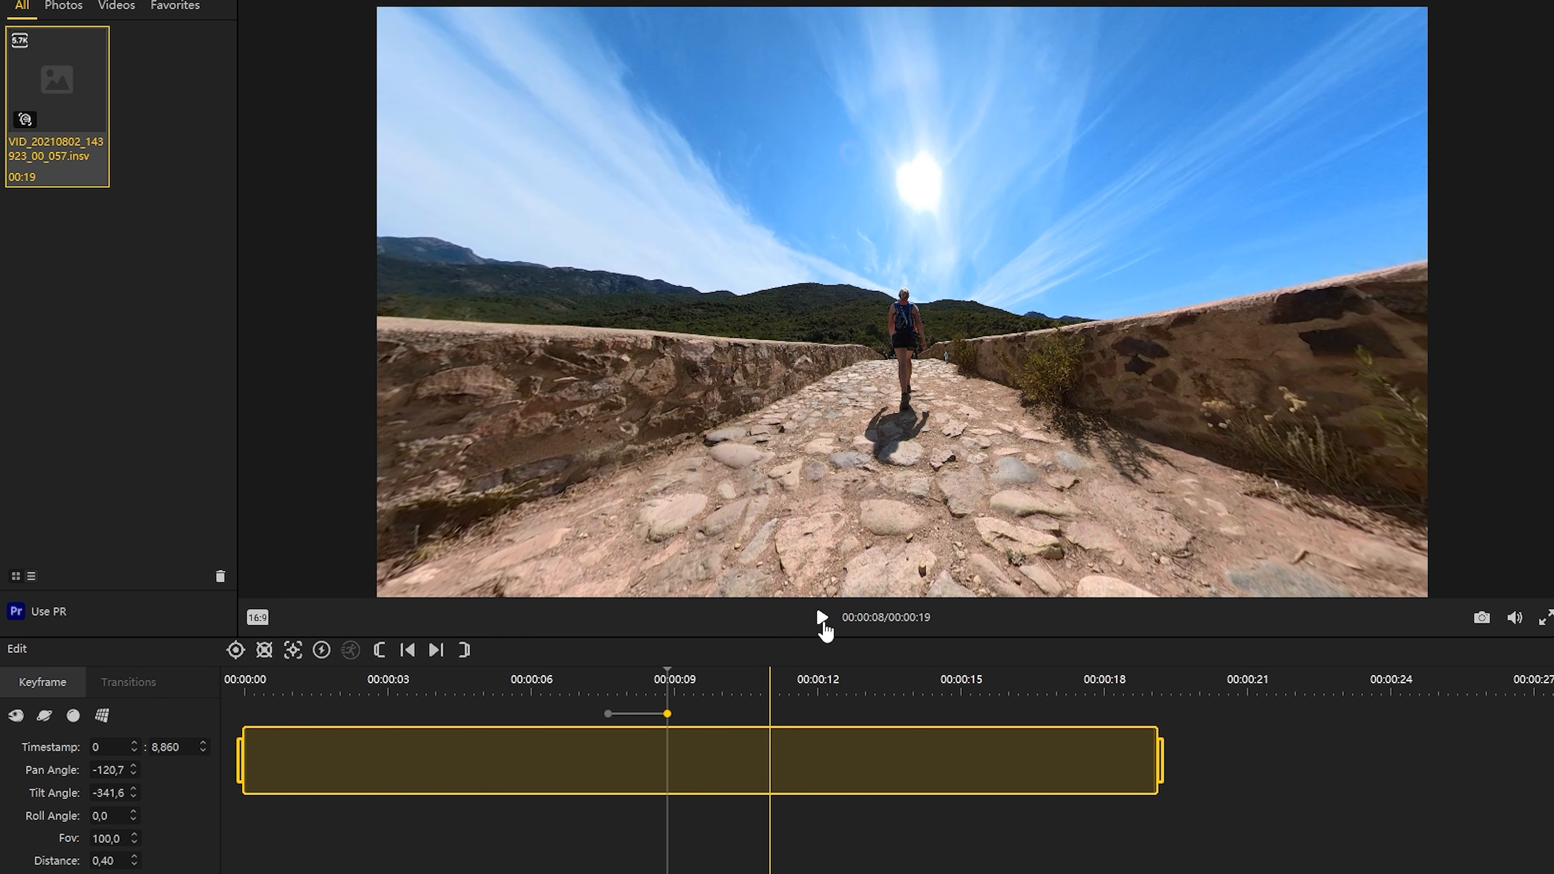
click(822, 619)
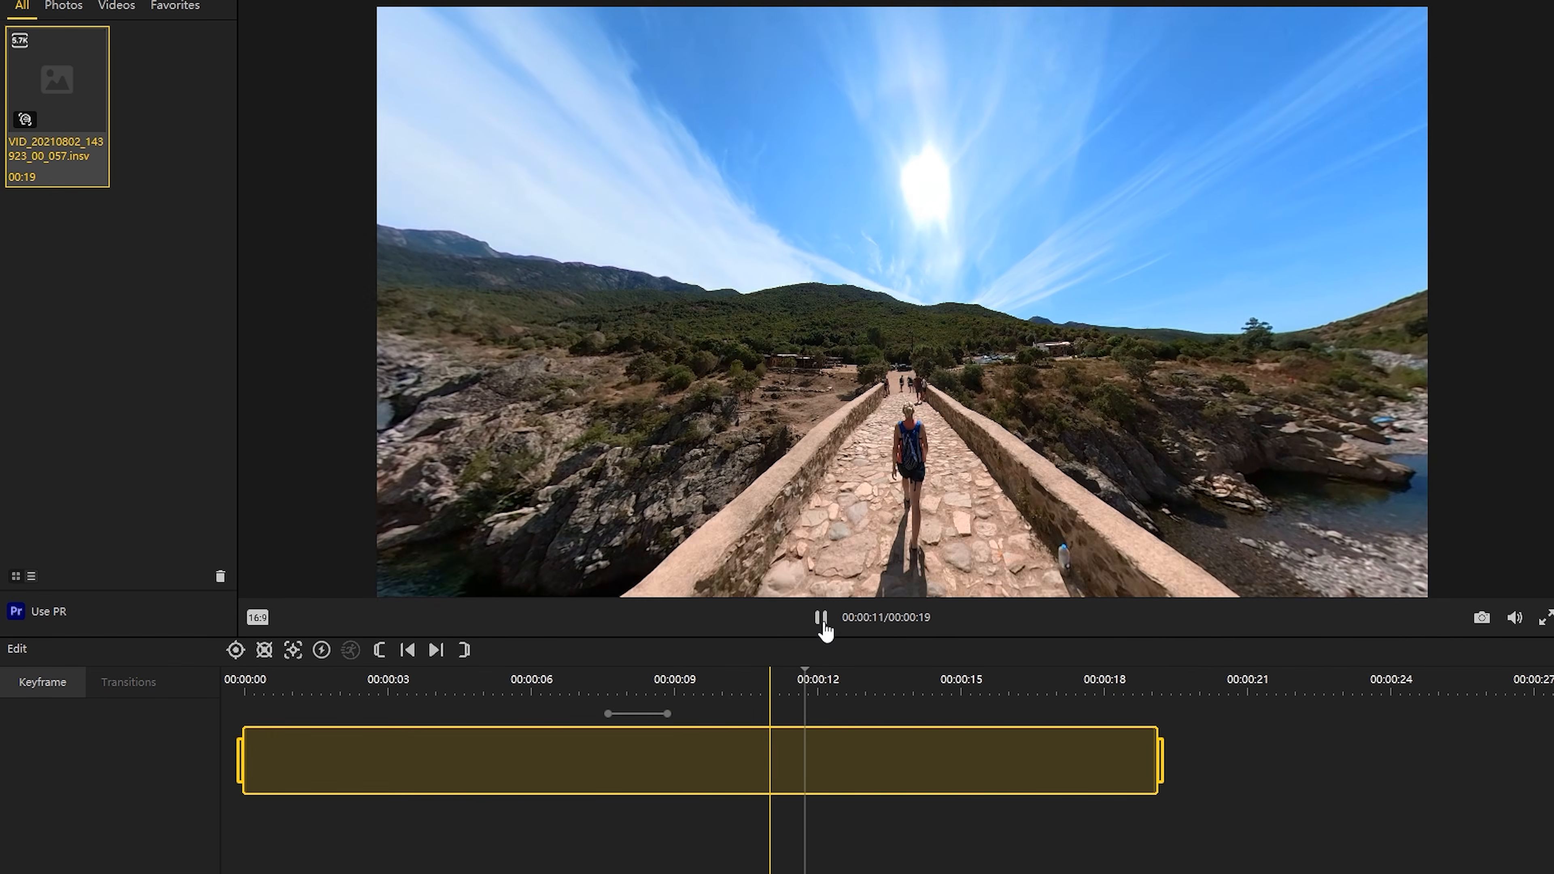
click(821, 620)
drag(893, 340, 1003, 300)
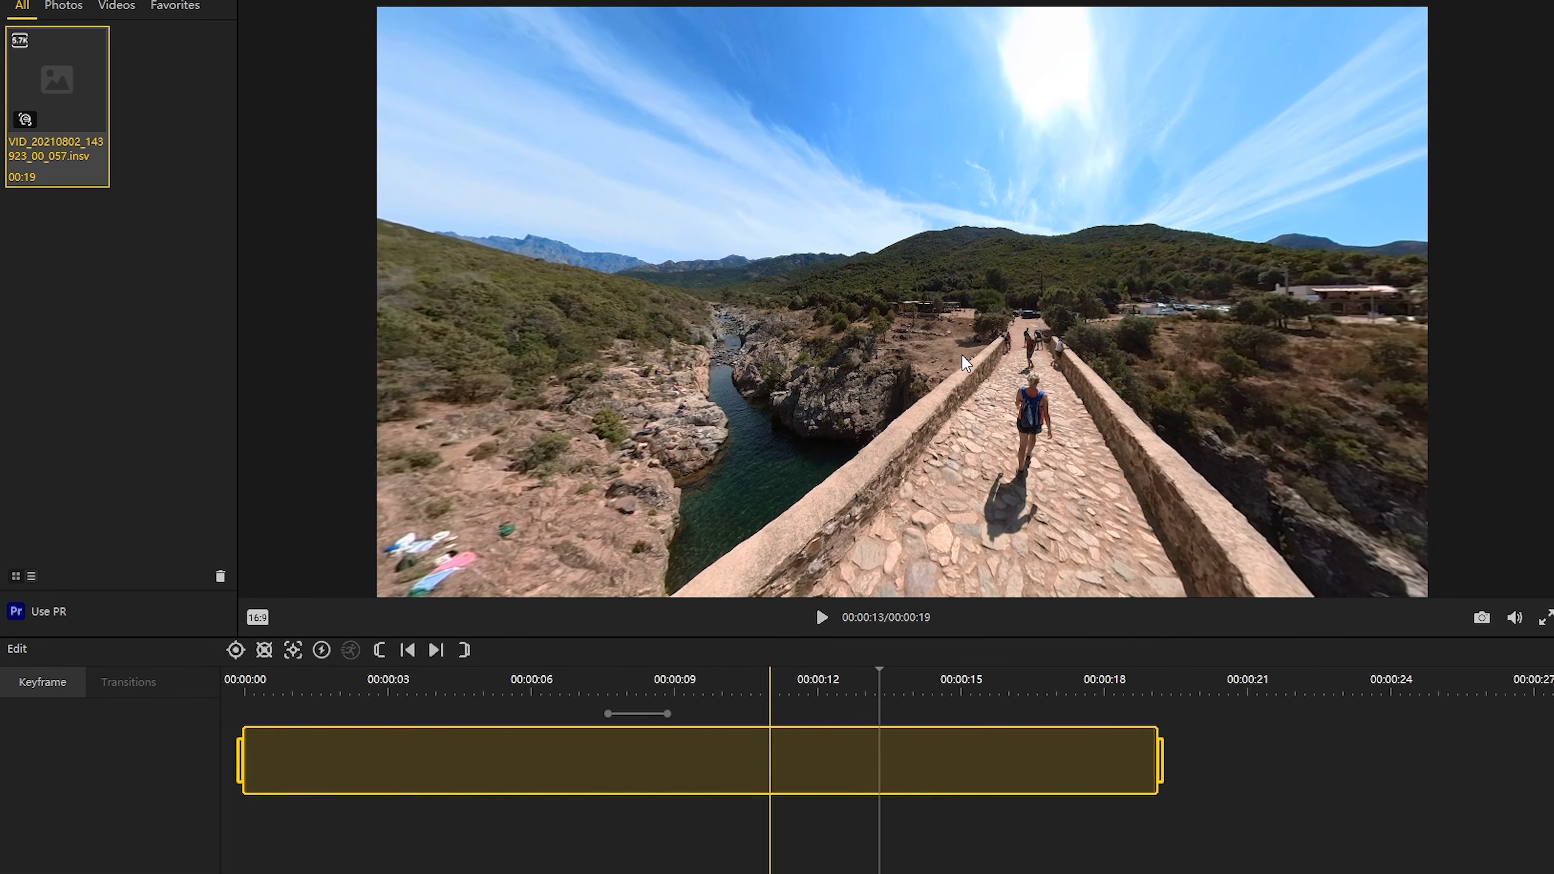
click(236, 650)
click(133, 835)
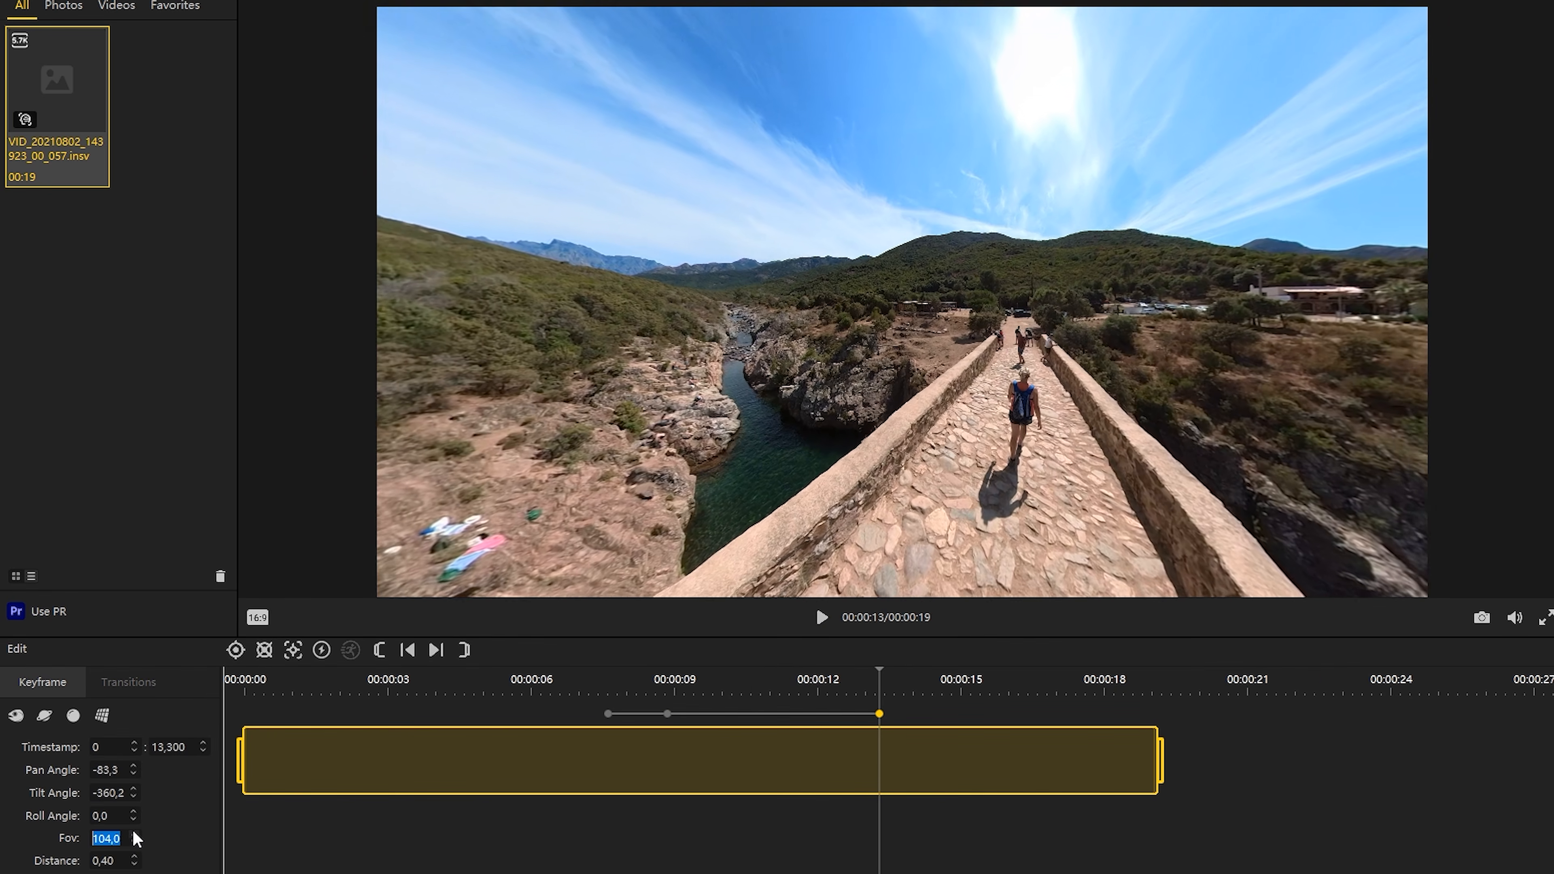
scroll(135, 838, up, 5)
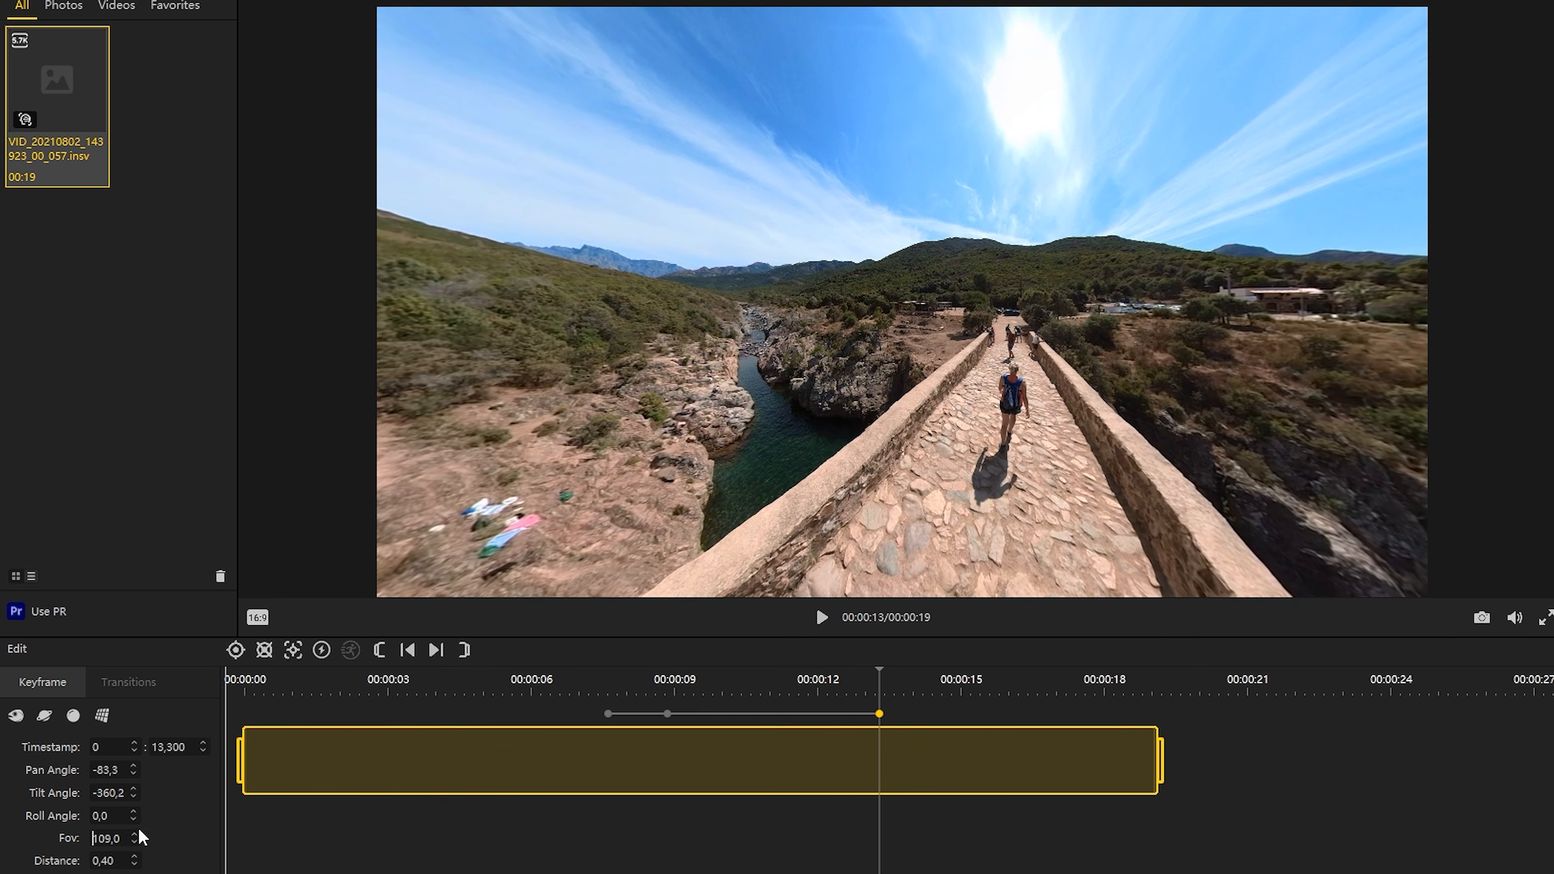
Play the bridge clip's camera movement from its first keyframe to check the spin
click(609, 715)
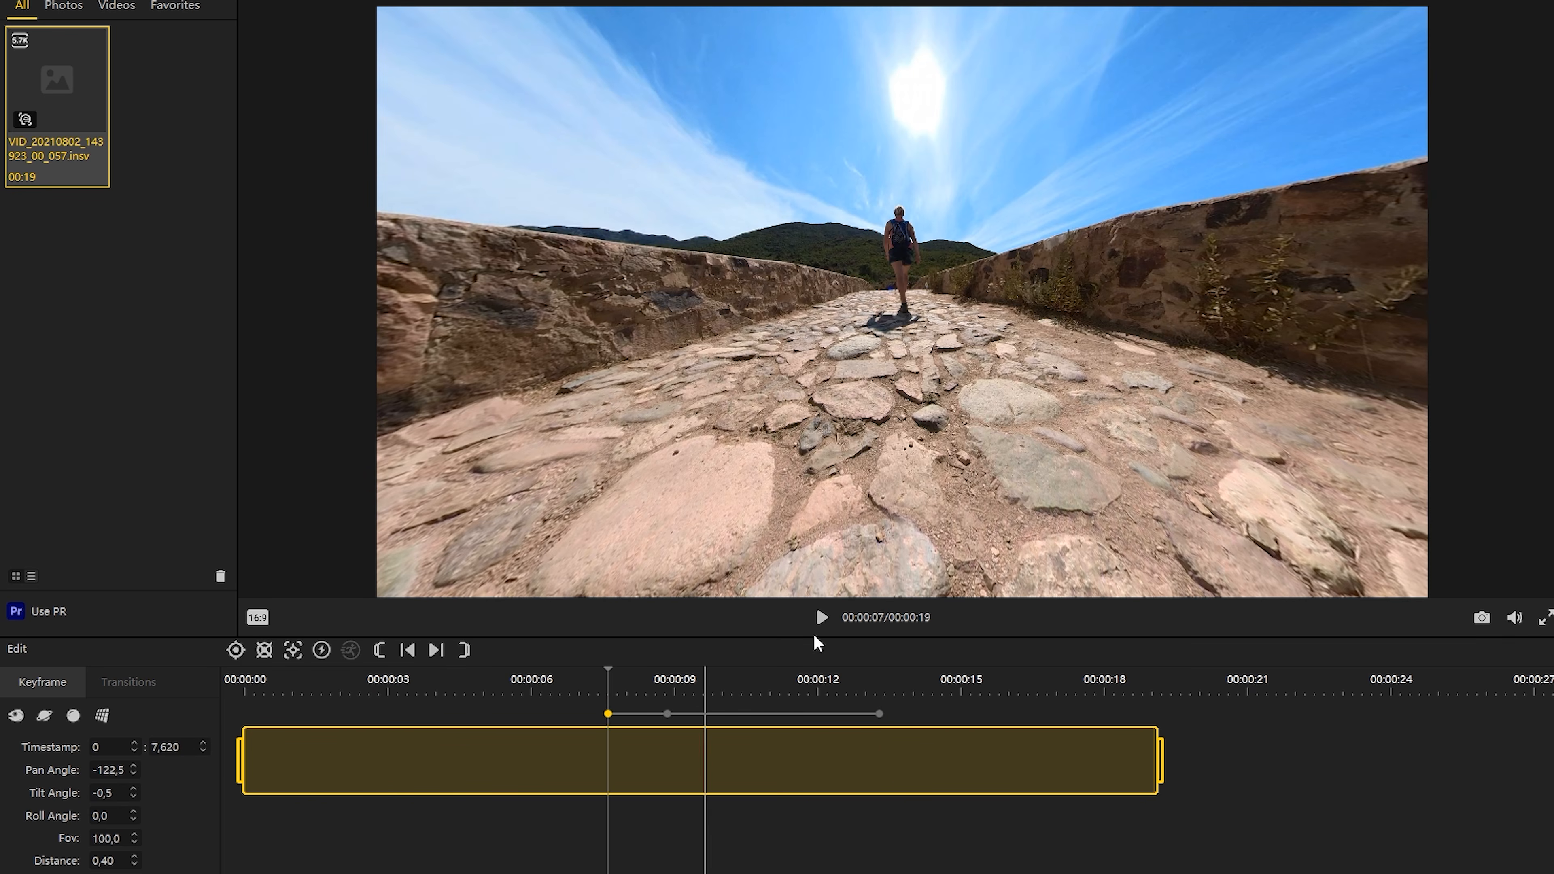
click(823, 618)
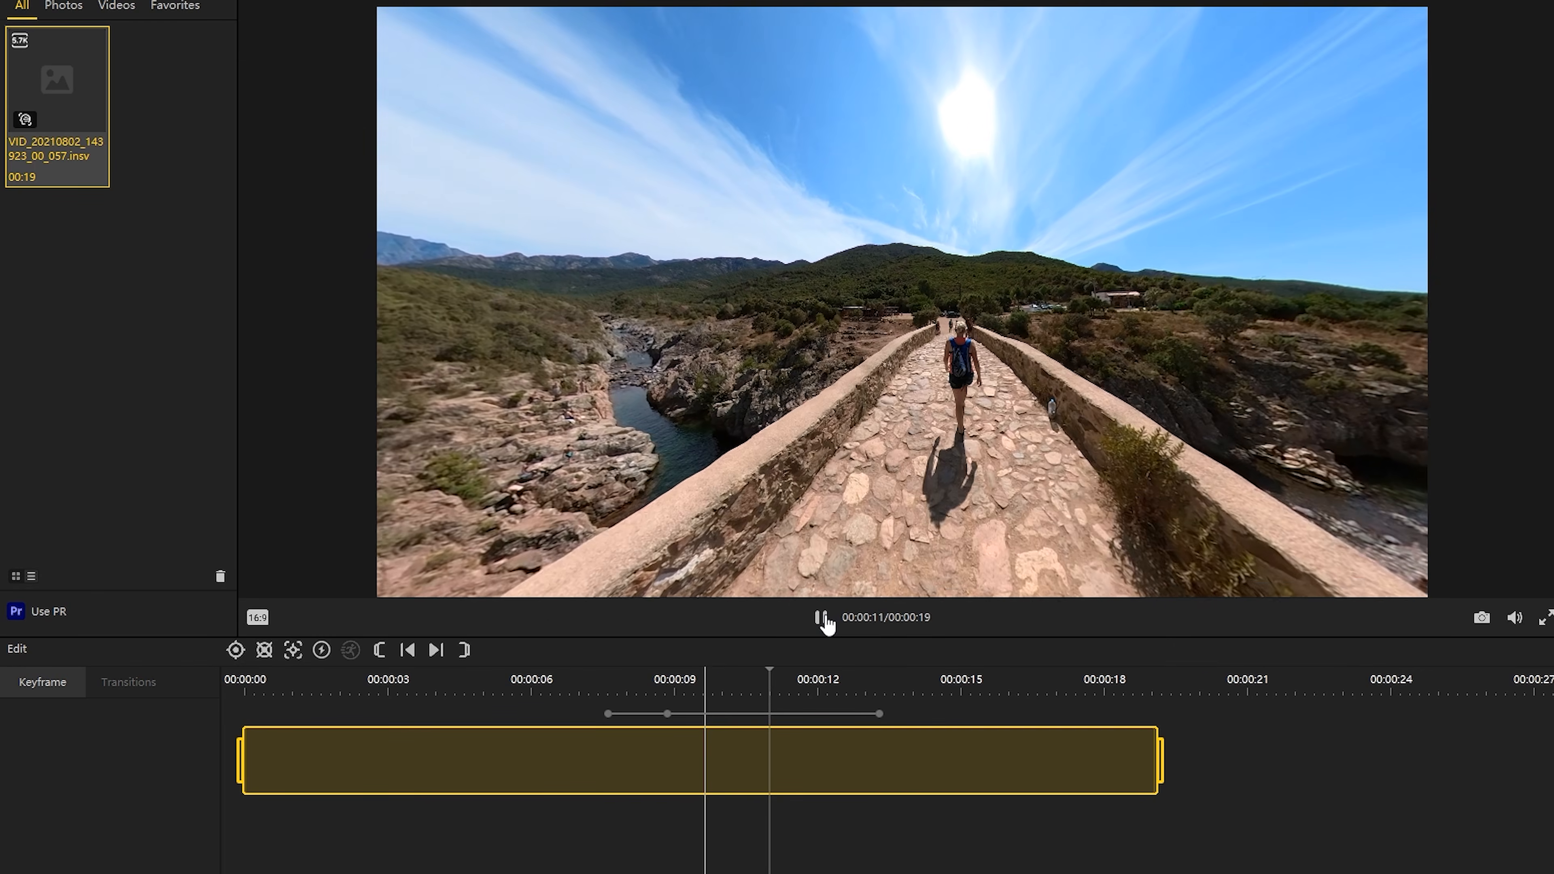
click(822, 618)
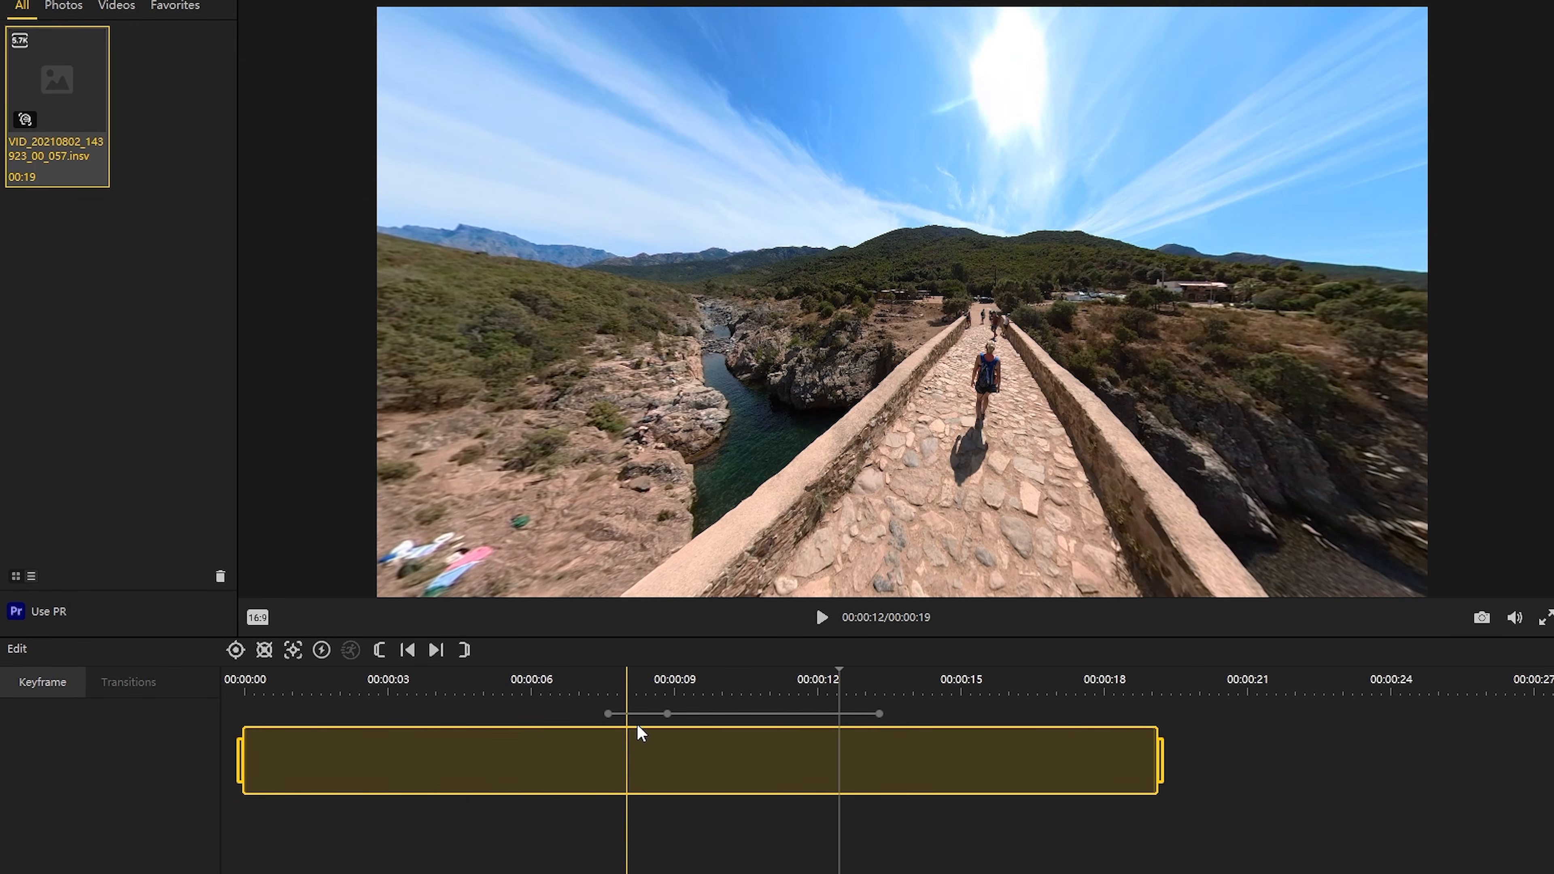
Move the bridge clip's first keyframe to 8,000 s and replay the spin from there
click(627, 714)
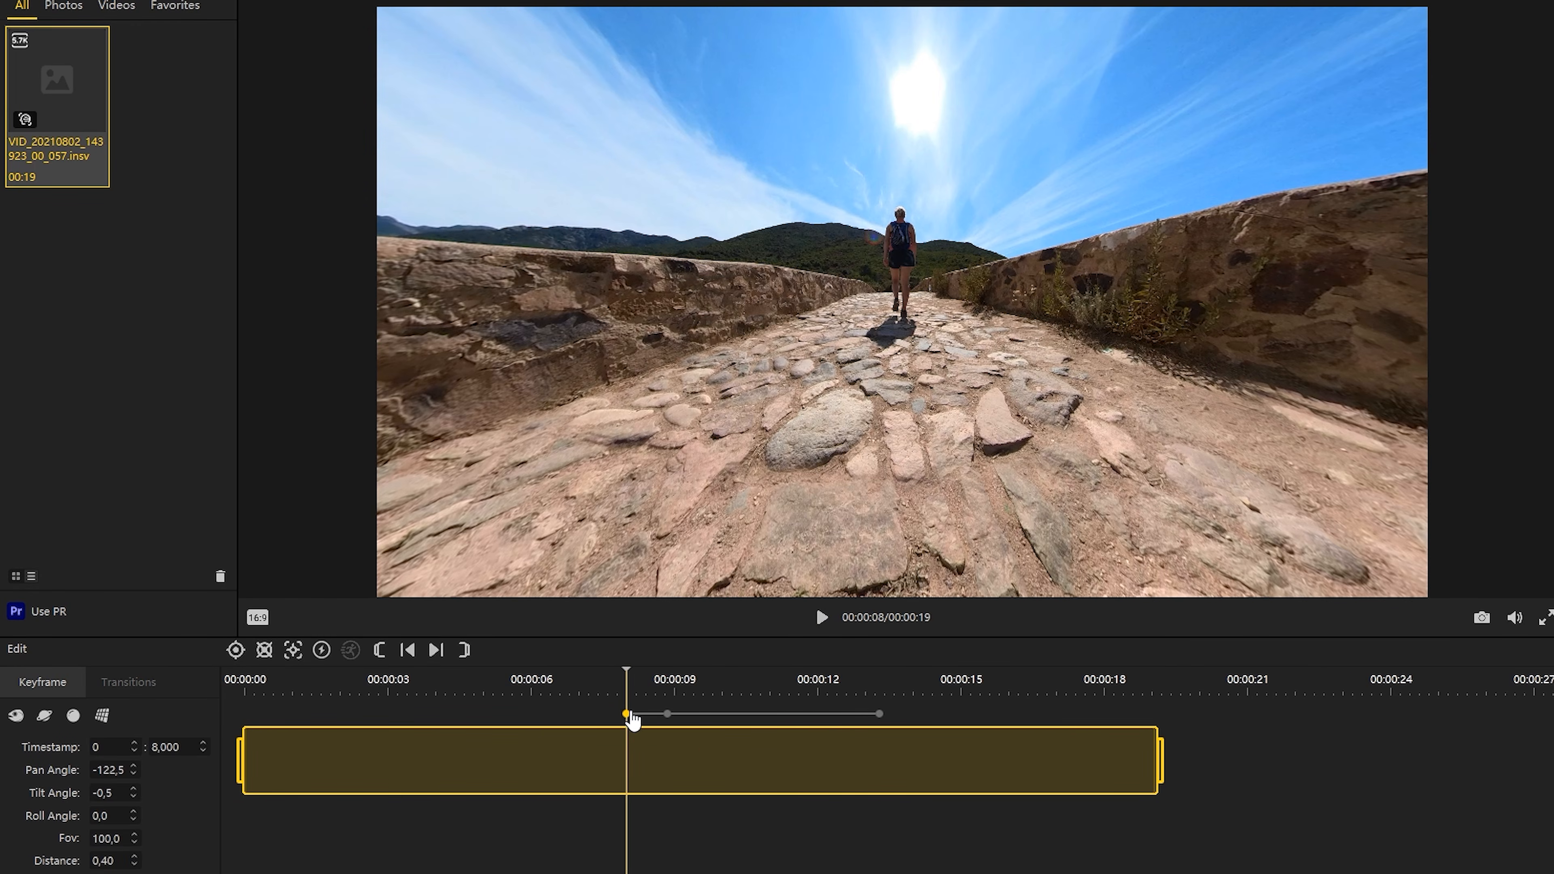
click(823, 619)
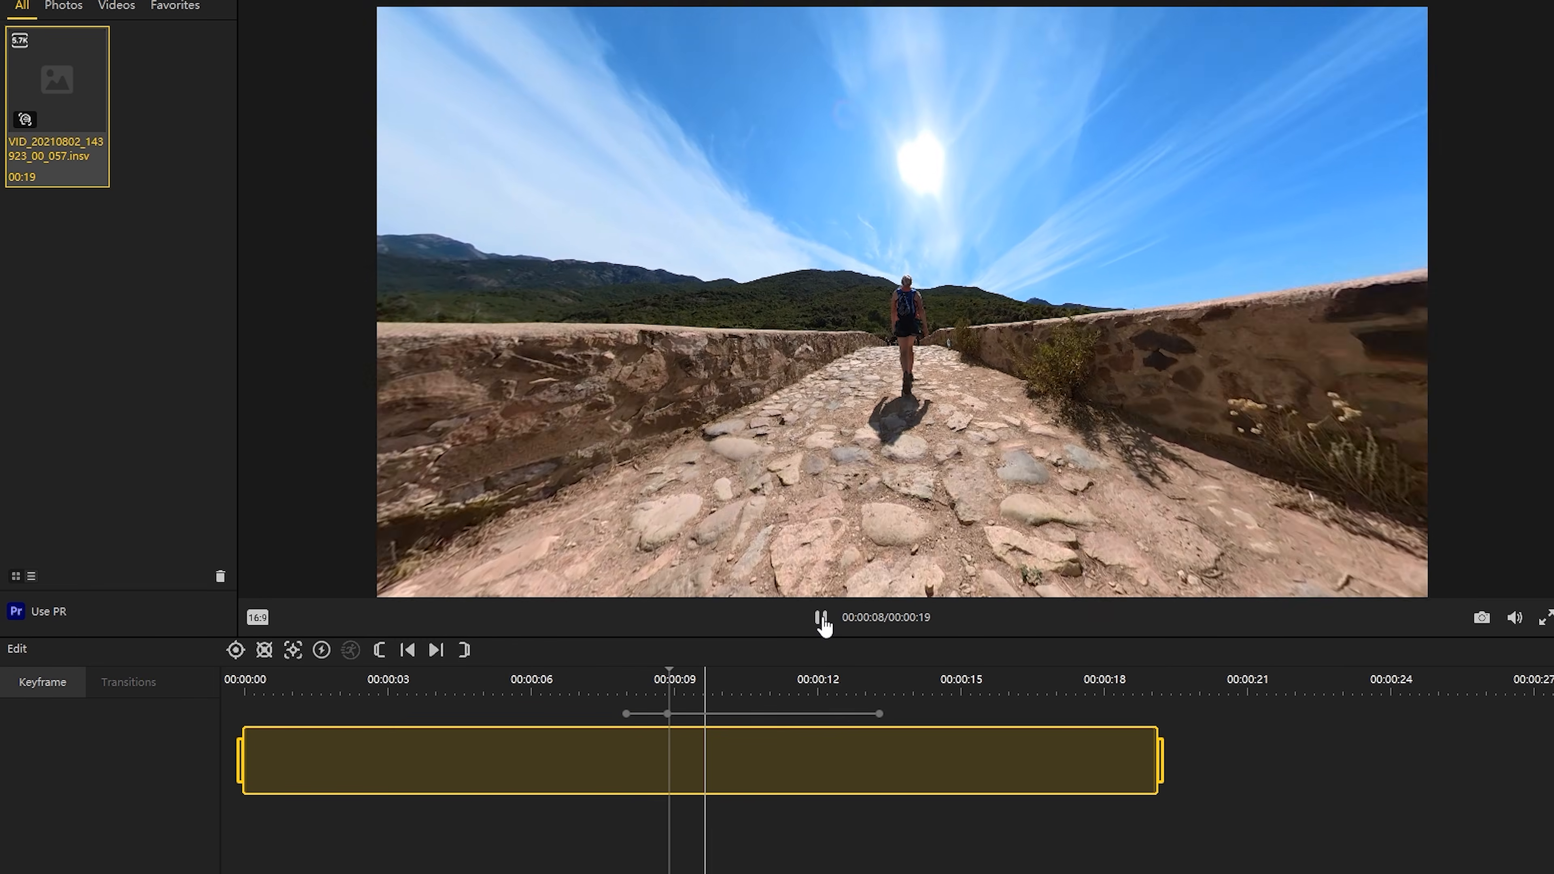
Move the bridge clip's first keyframe to 7,740 s and set the transition between the first two keyframes to Fade-In Fade-Out
click(822, 619)
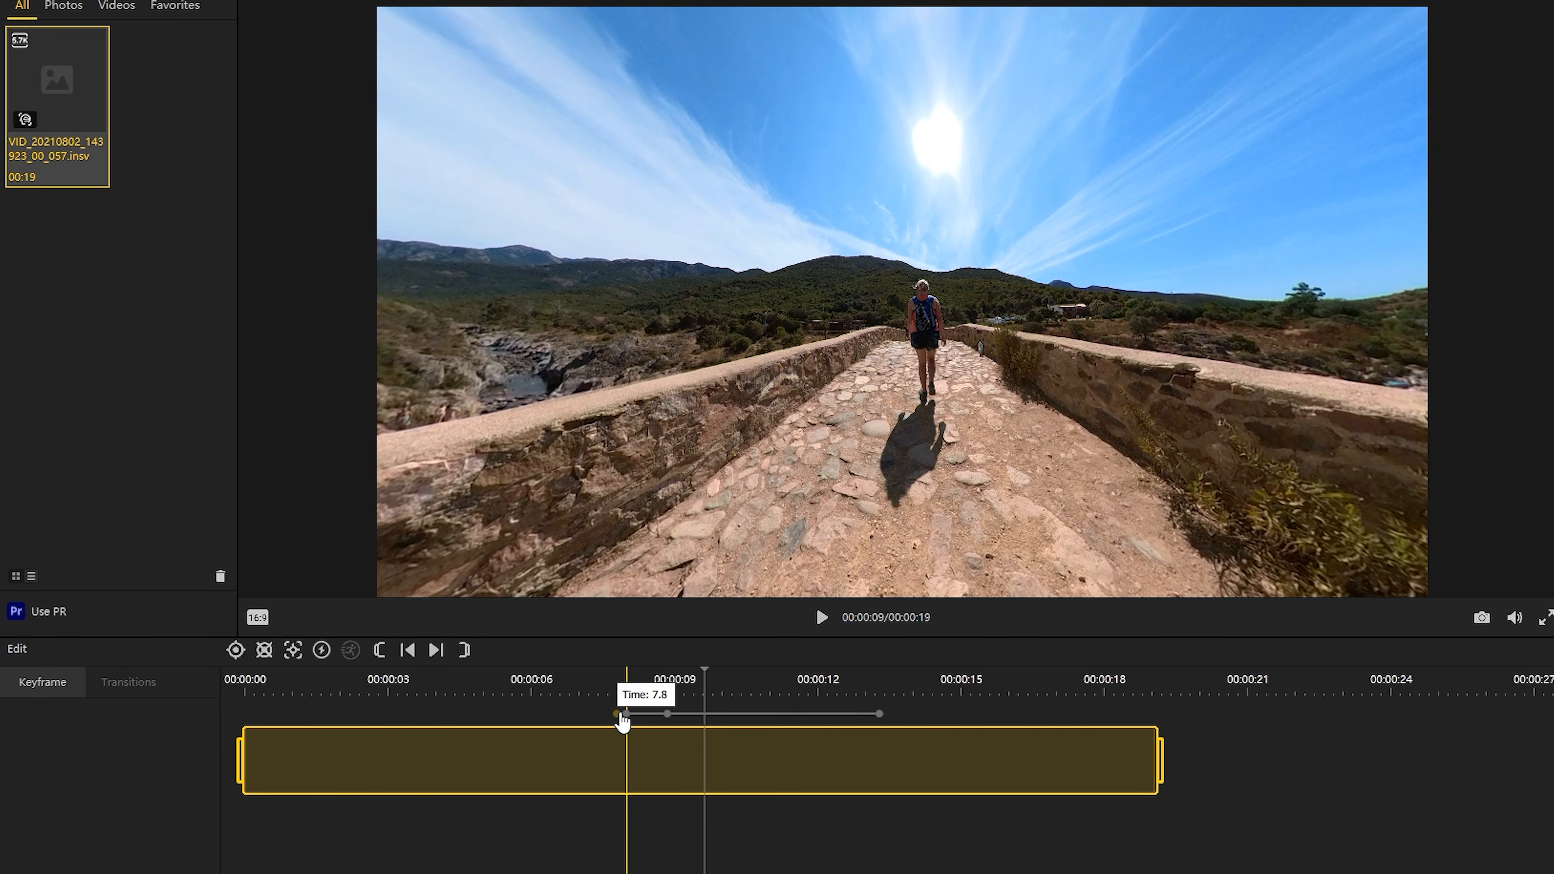
click(623, 714)
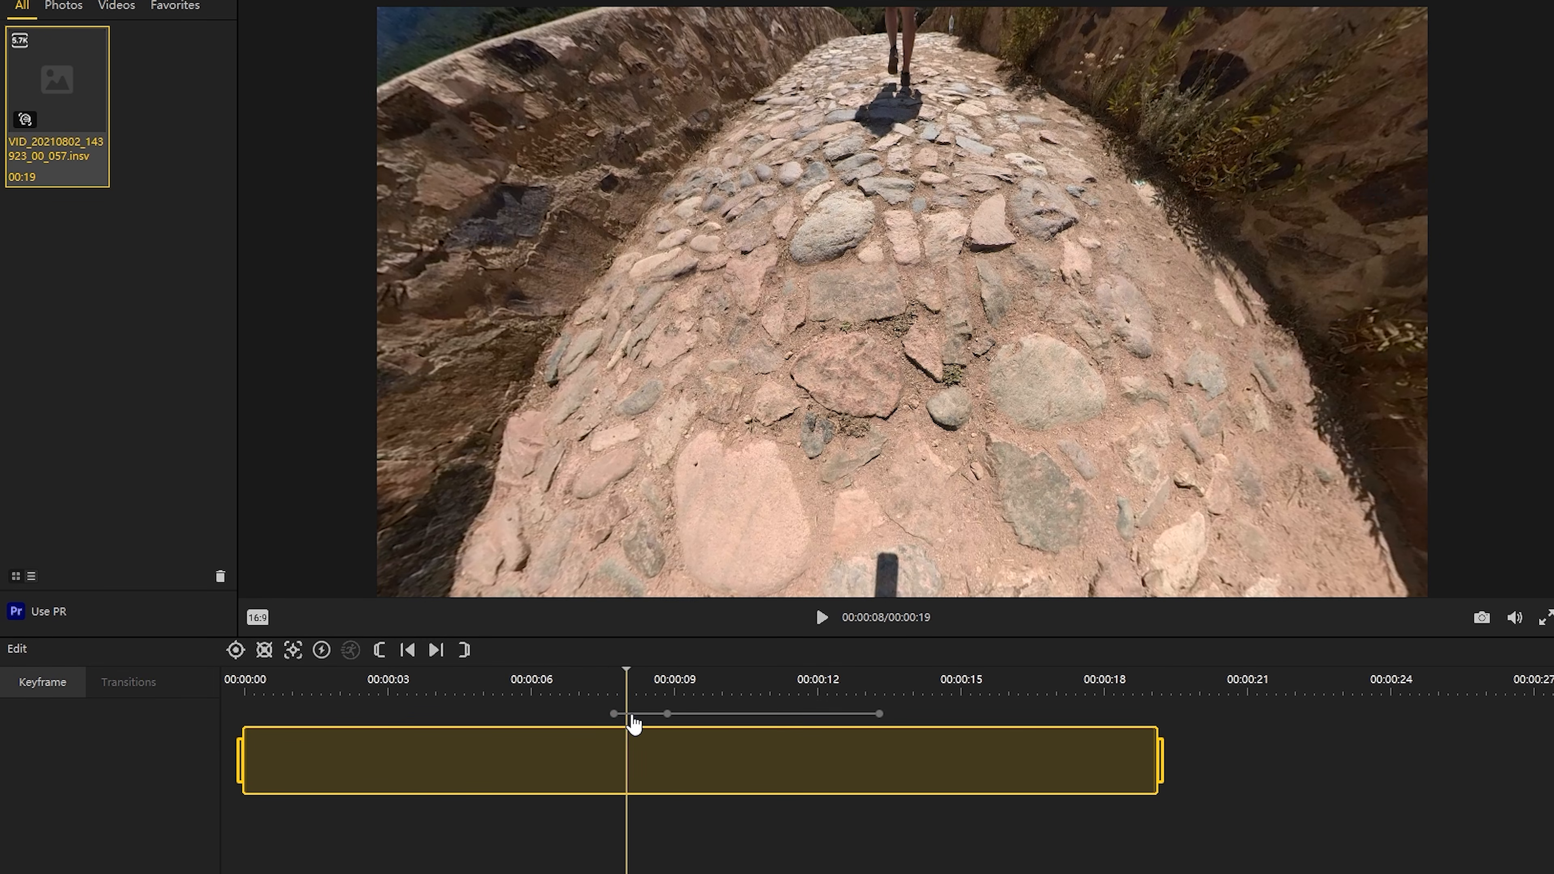
click(634, 714)
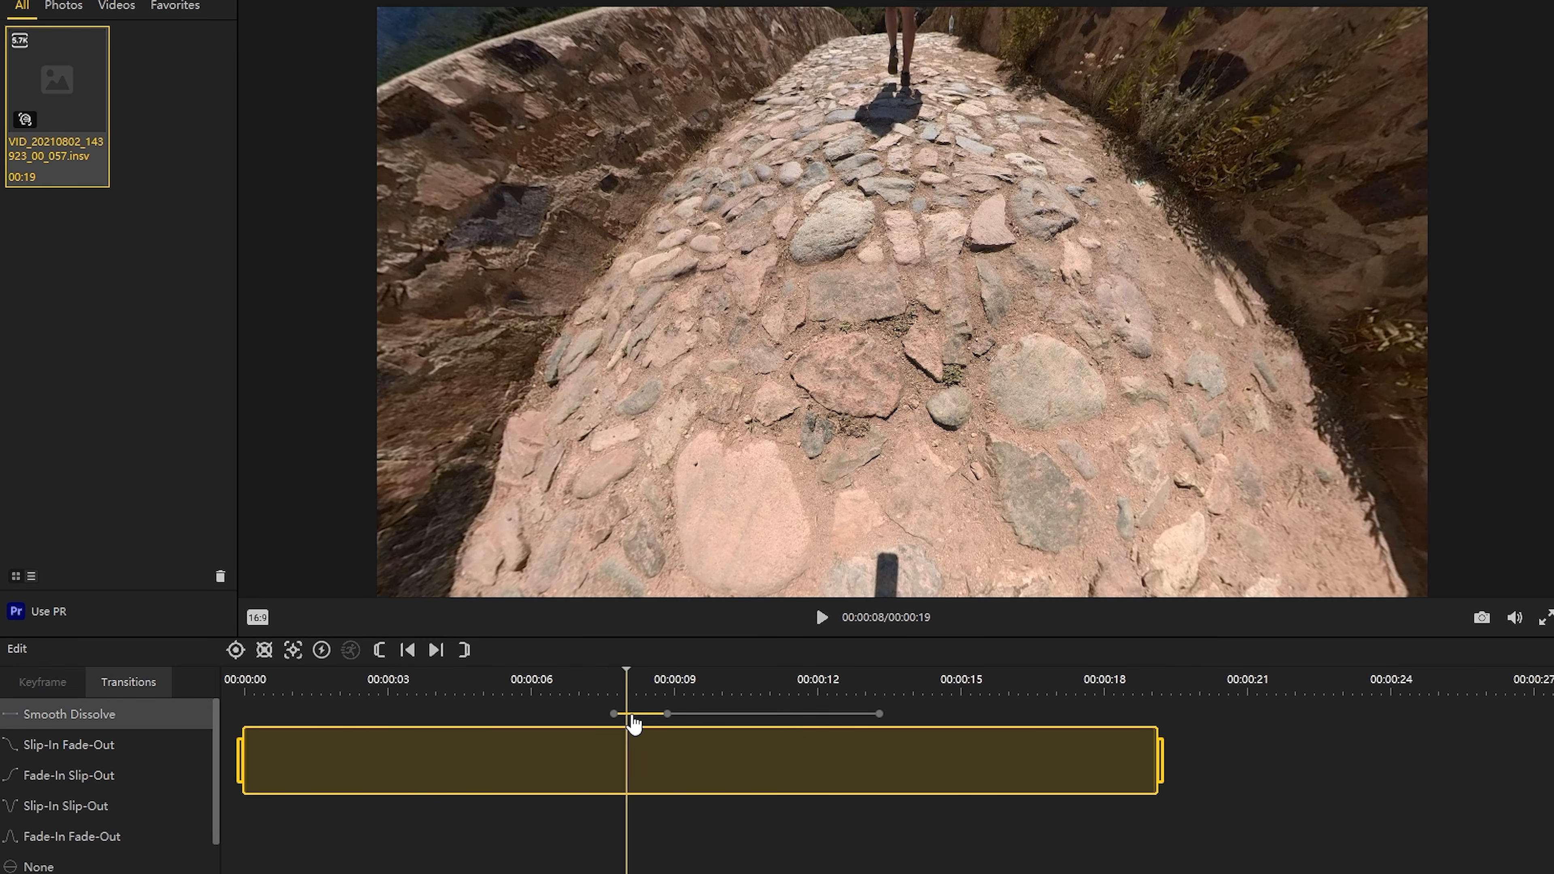
click(156, 835)
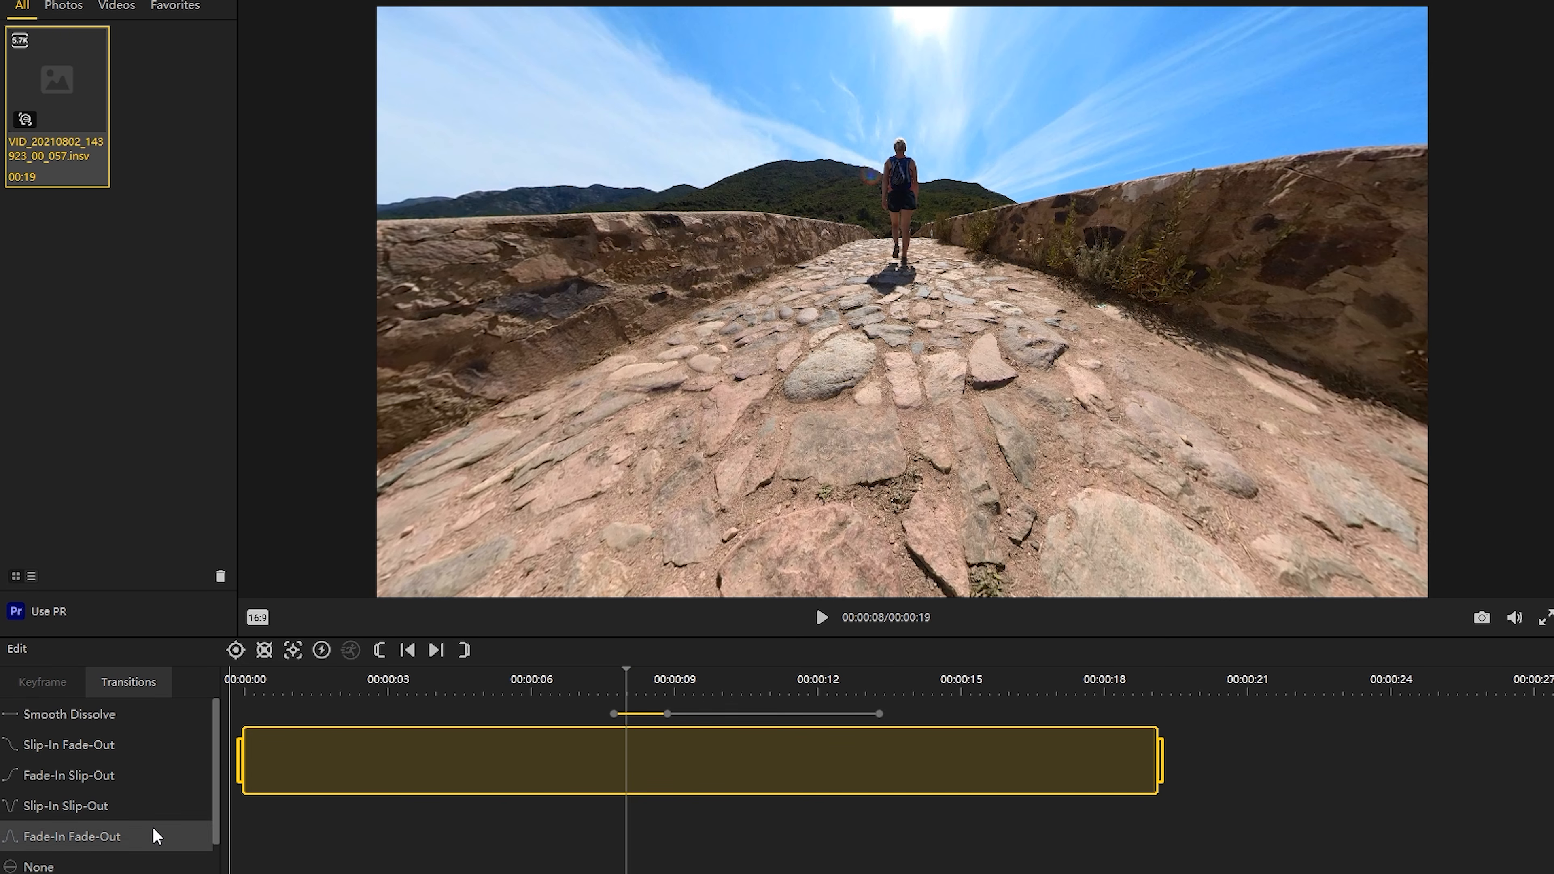
Play the bridge clip from its first keyframe through the last one to check the eased spin
click(614, 714)
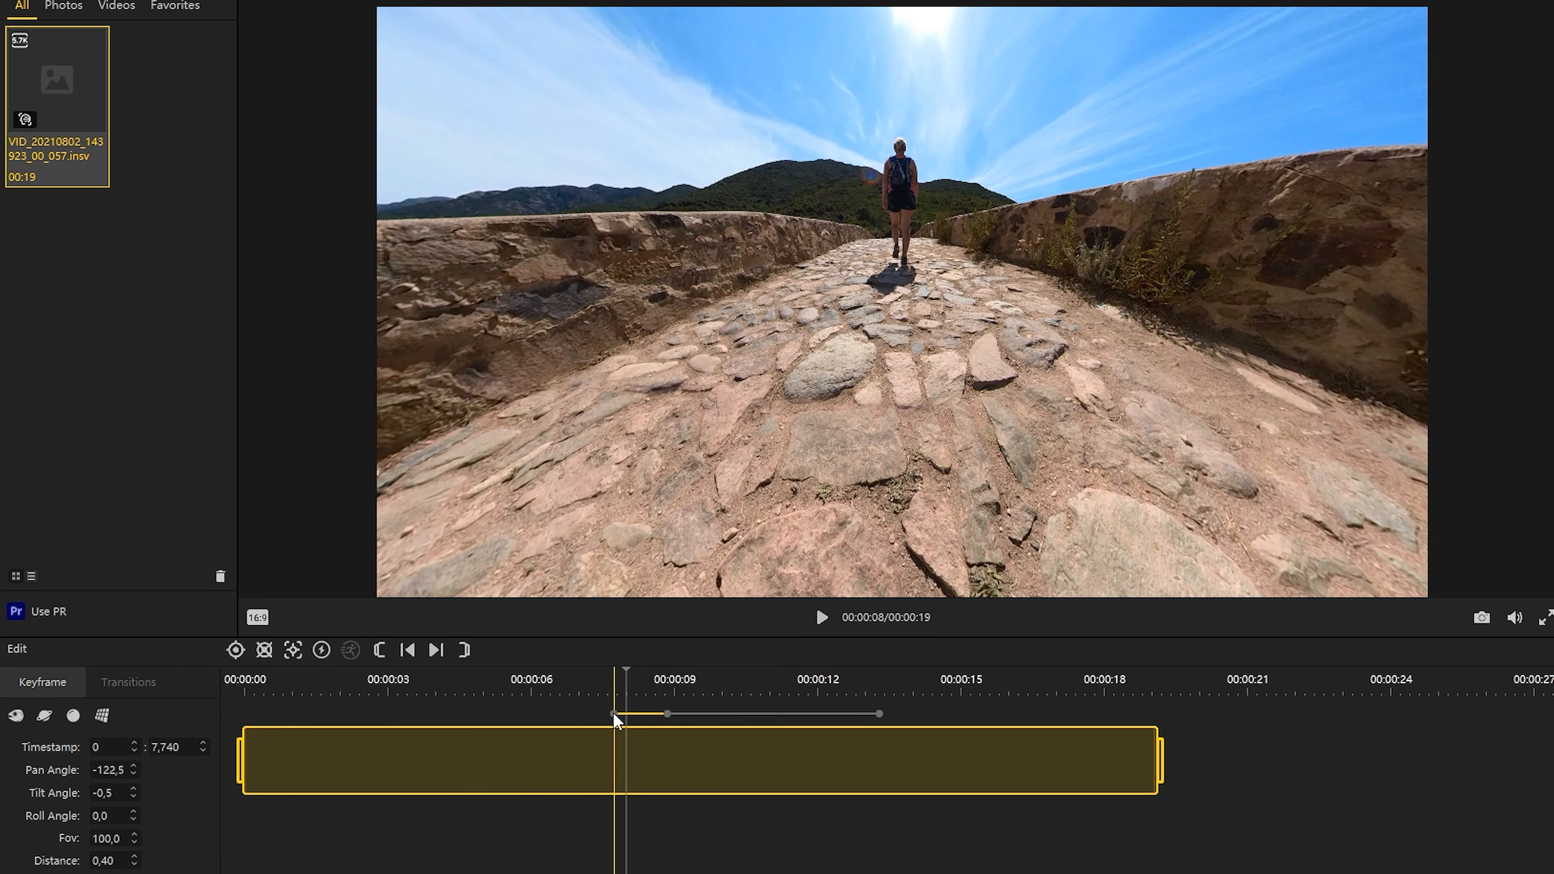
click(822, 619)
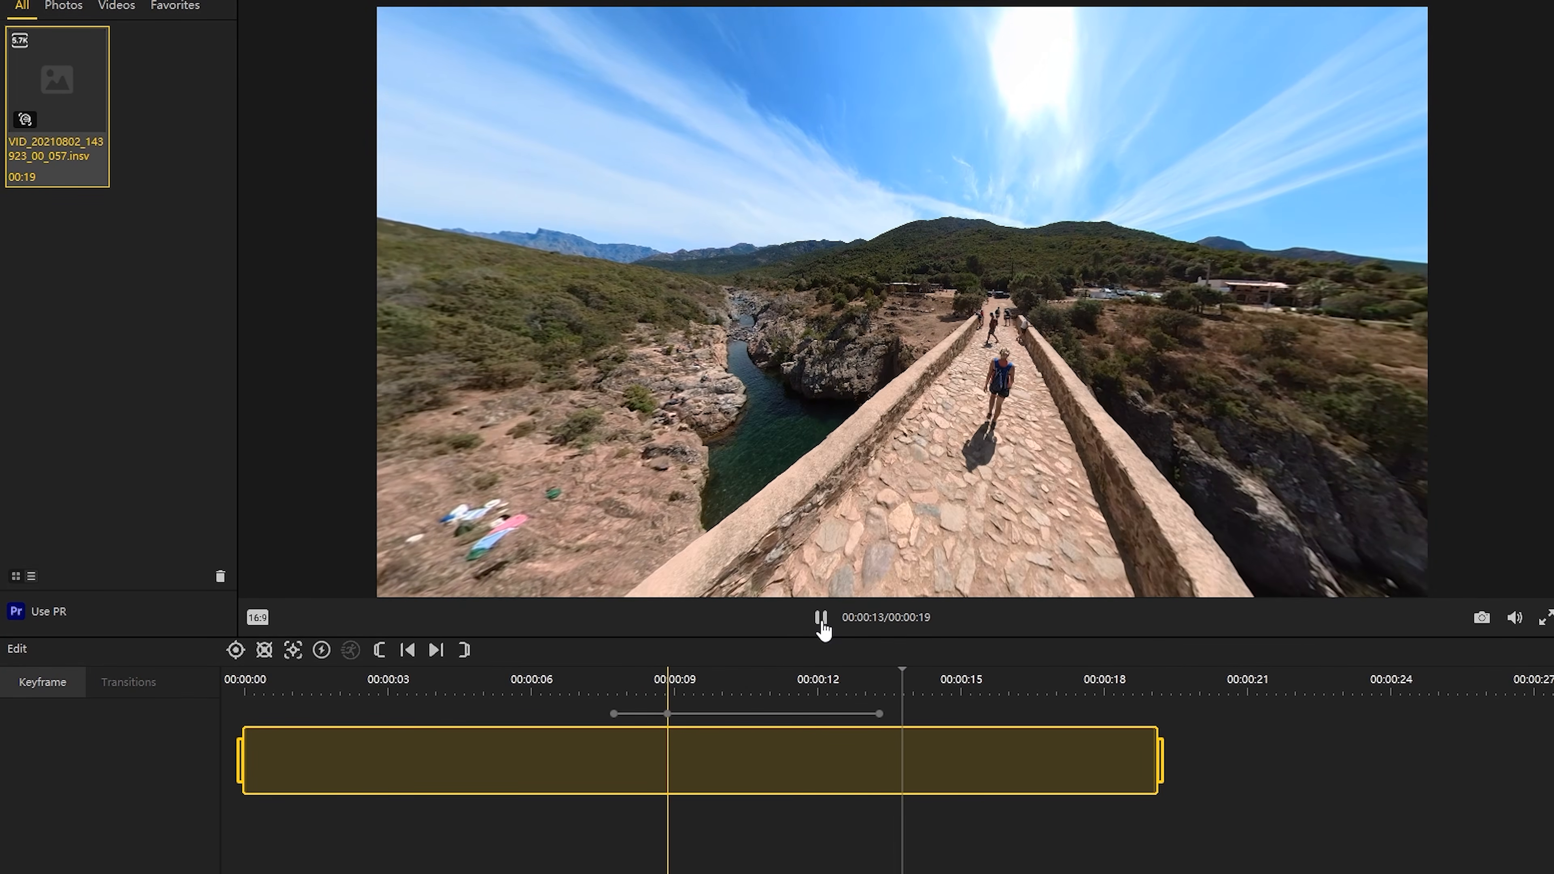
click(821, 619)
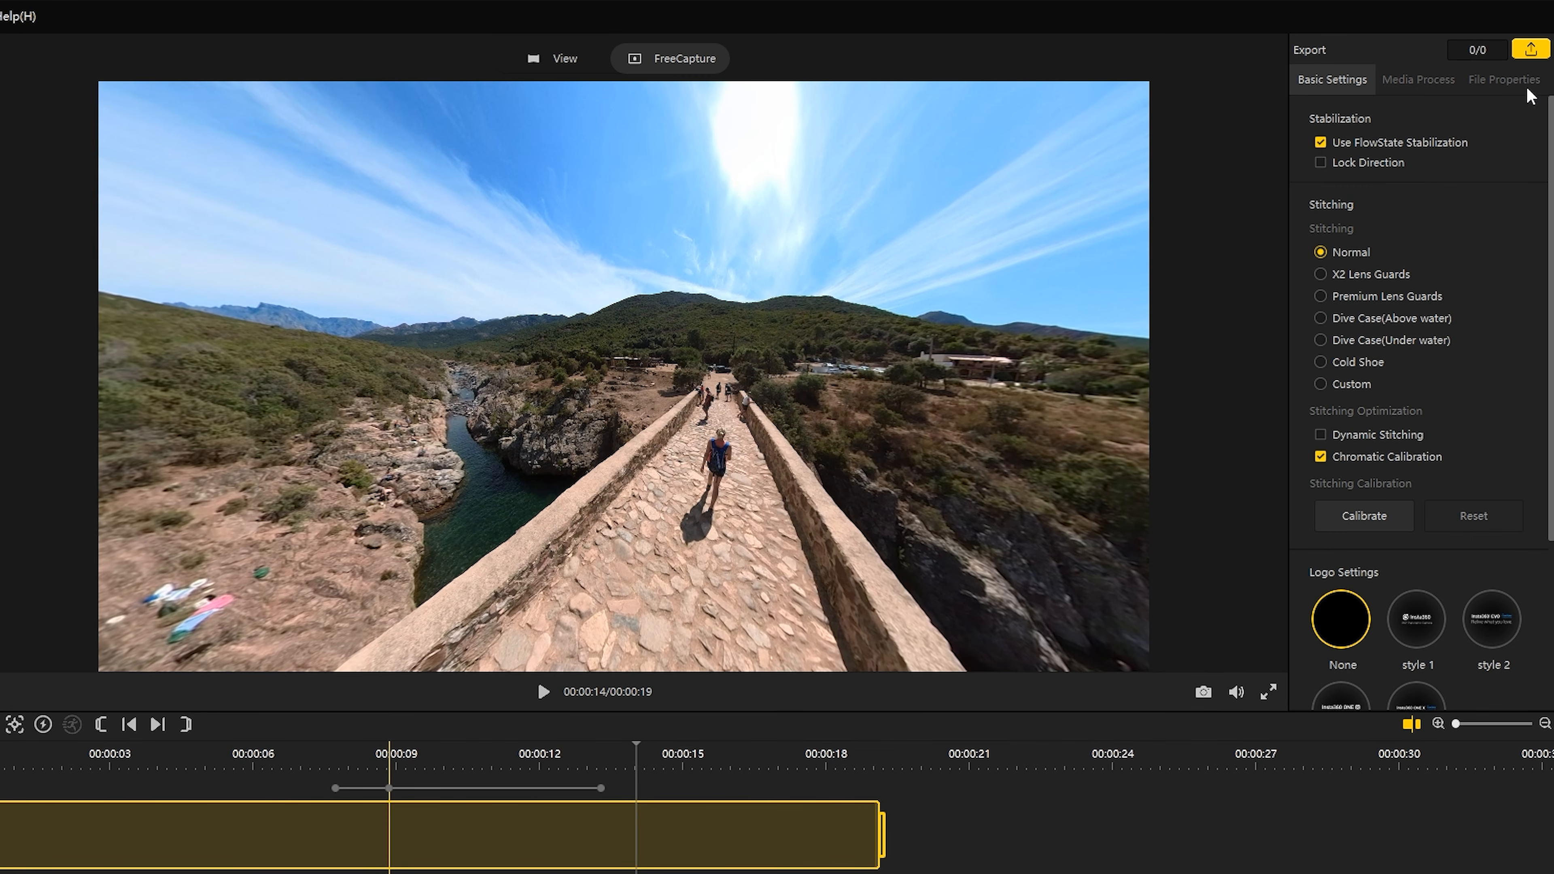
Start exporting the bridge clip, set the resolution width to 3840 and open the encoding format choices
click(1531, 50)
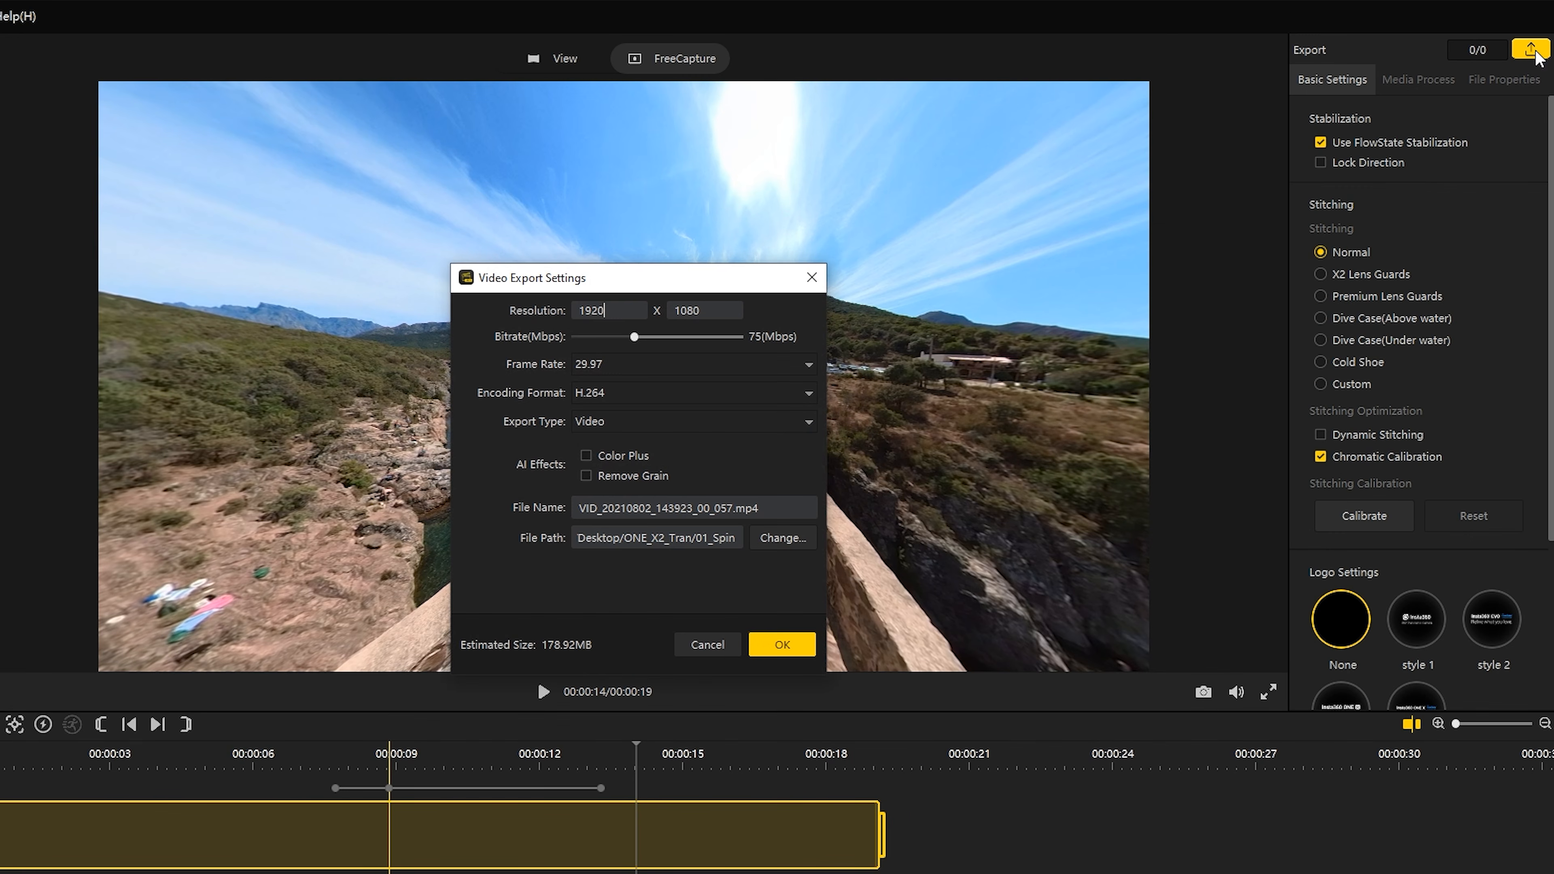
text(3840)
click(673, 393)
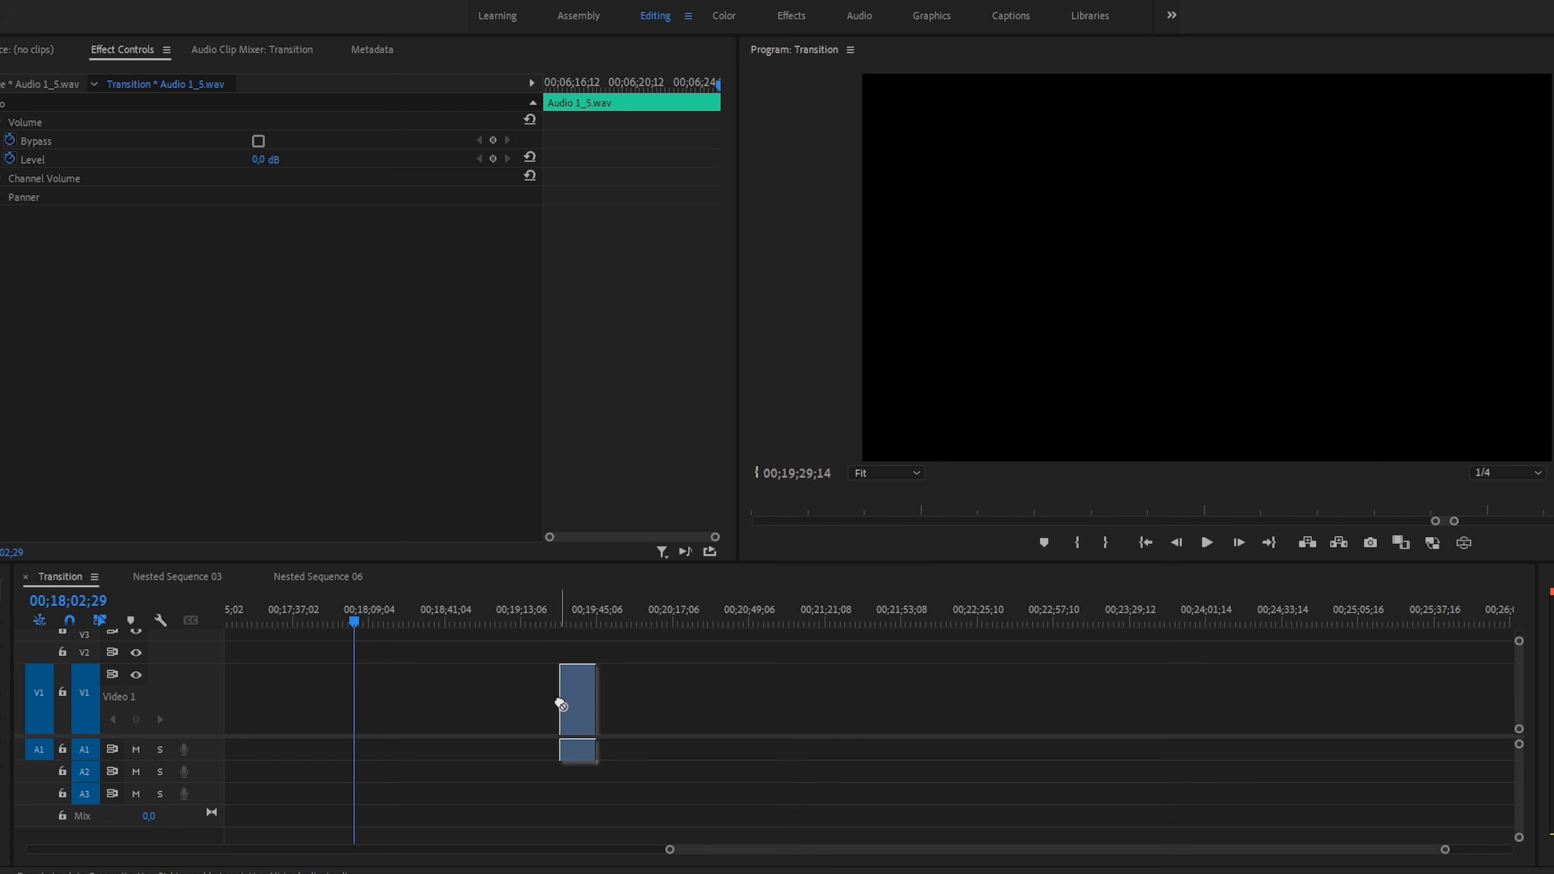
Switch to Premiere Pro and place VID_20210803_150708_00_018.mov on track V1 of the Transition sequence
drag(561, 706, 560, 705)
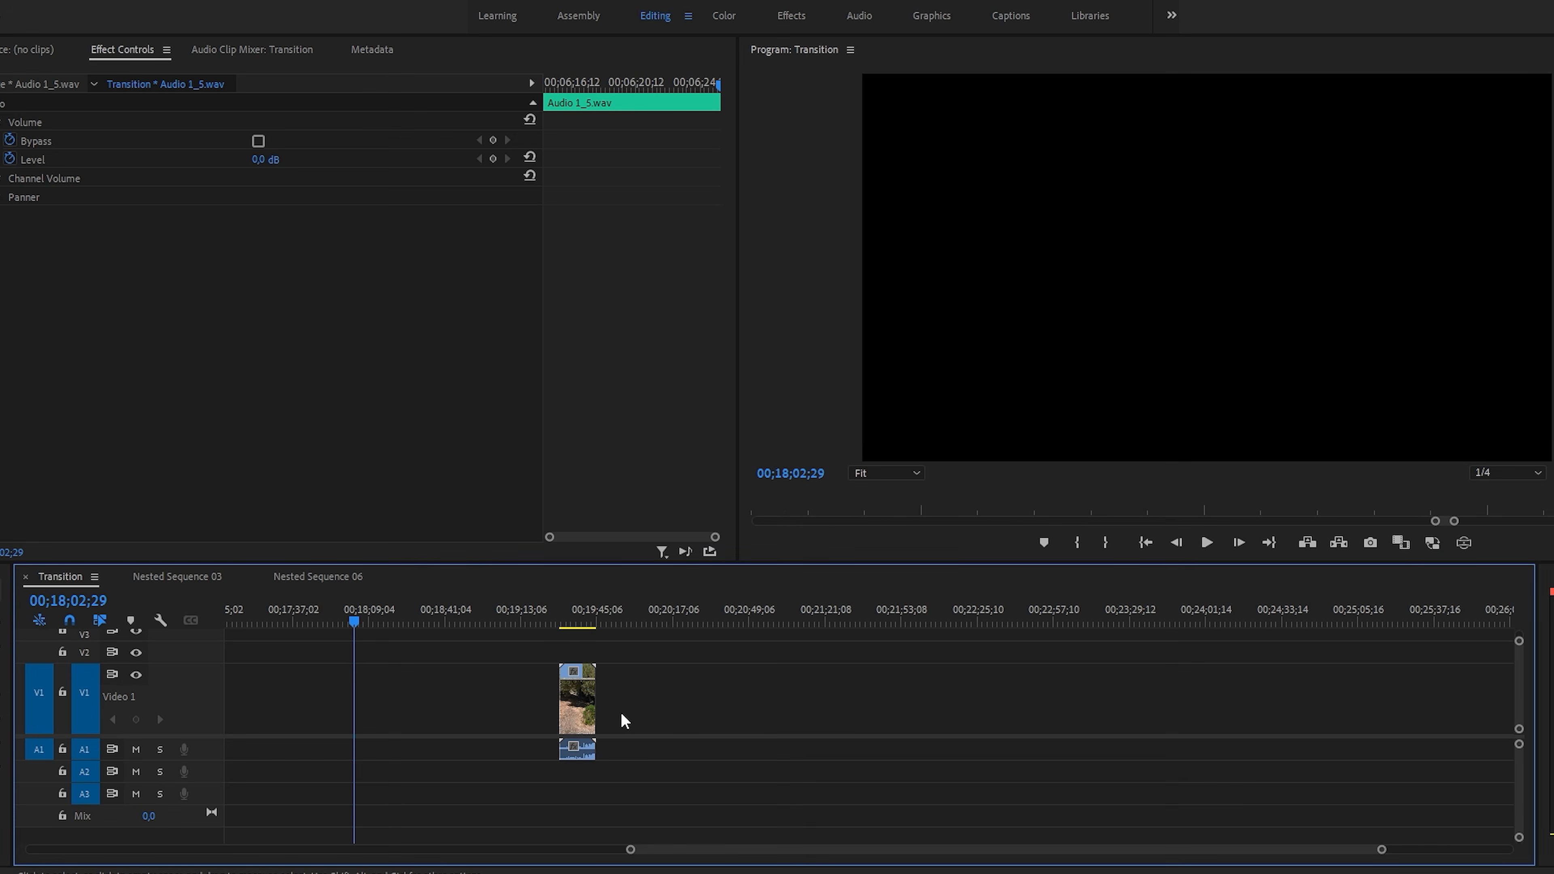
click(571, 622)
drag(1382, 854, 1189, 839)
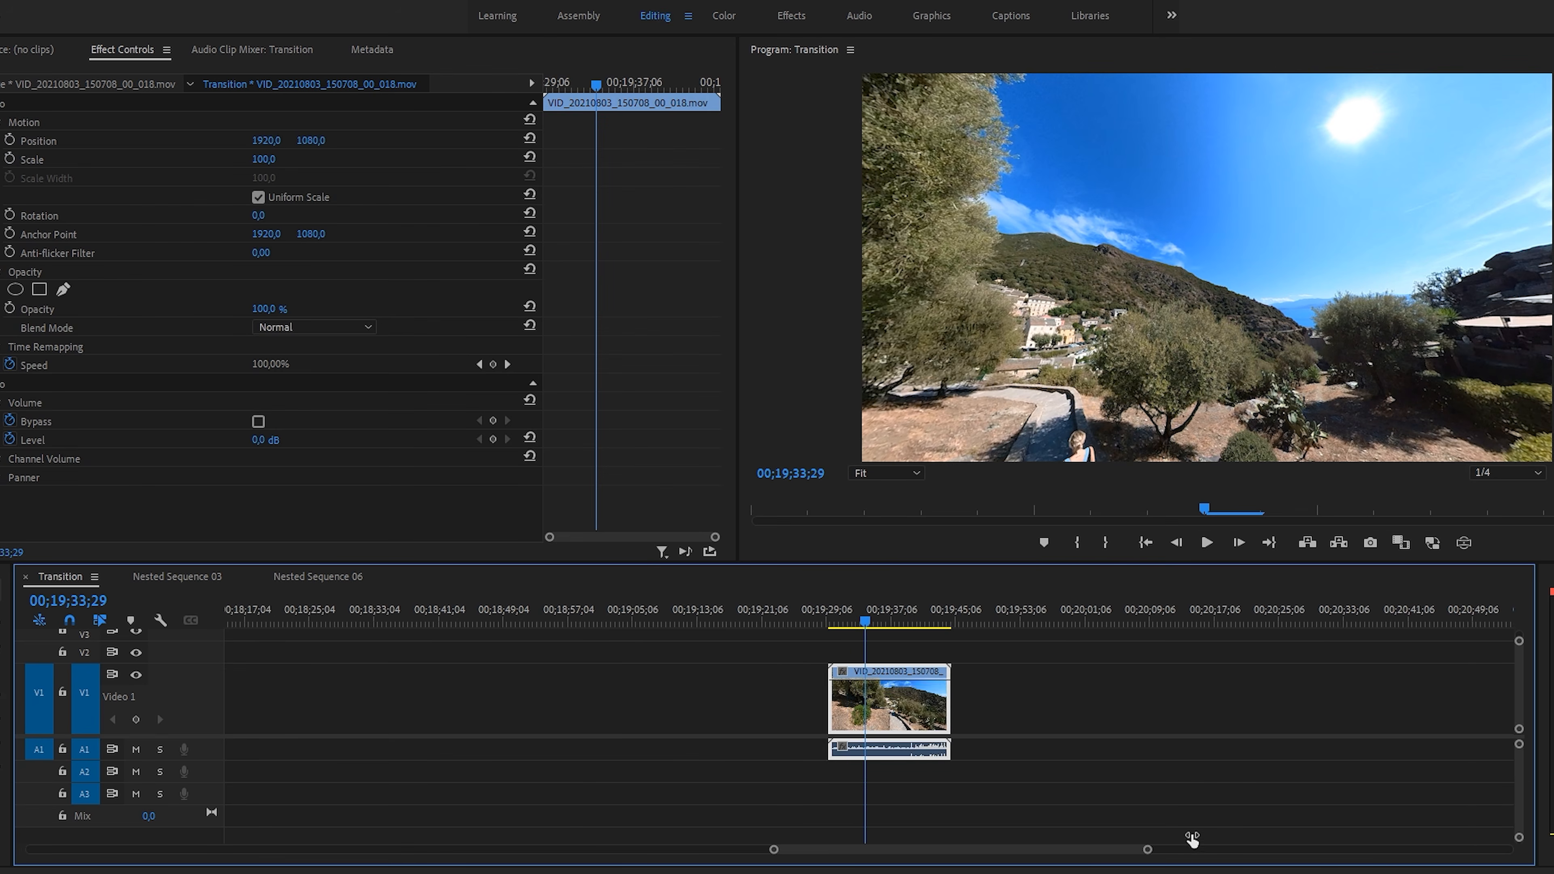
Find the middle of the spin in the first clip and trim the clip's end to 00;19;41;01
click(1208, 553)
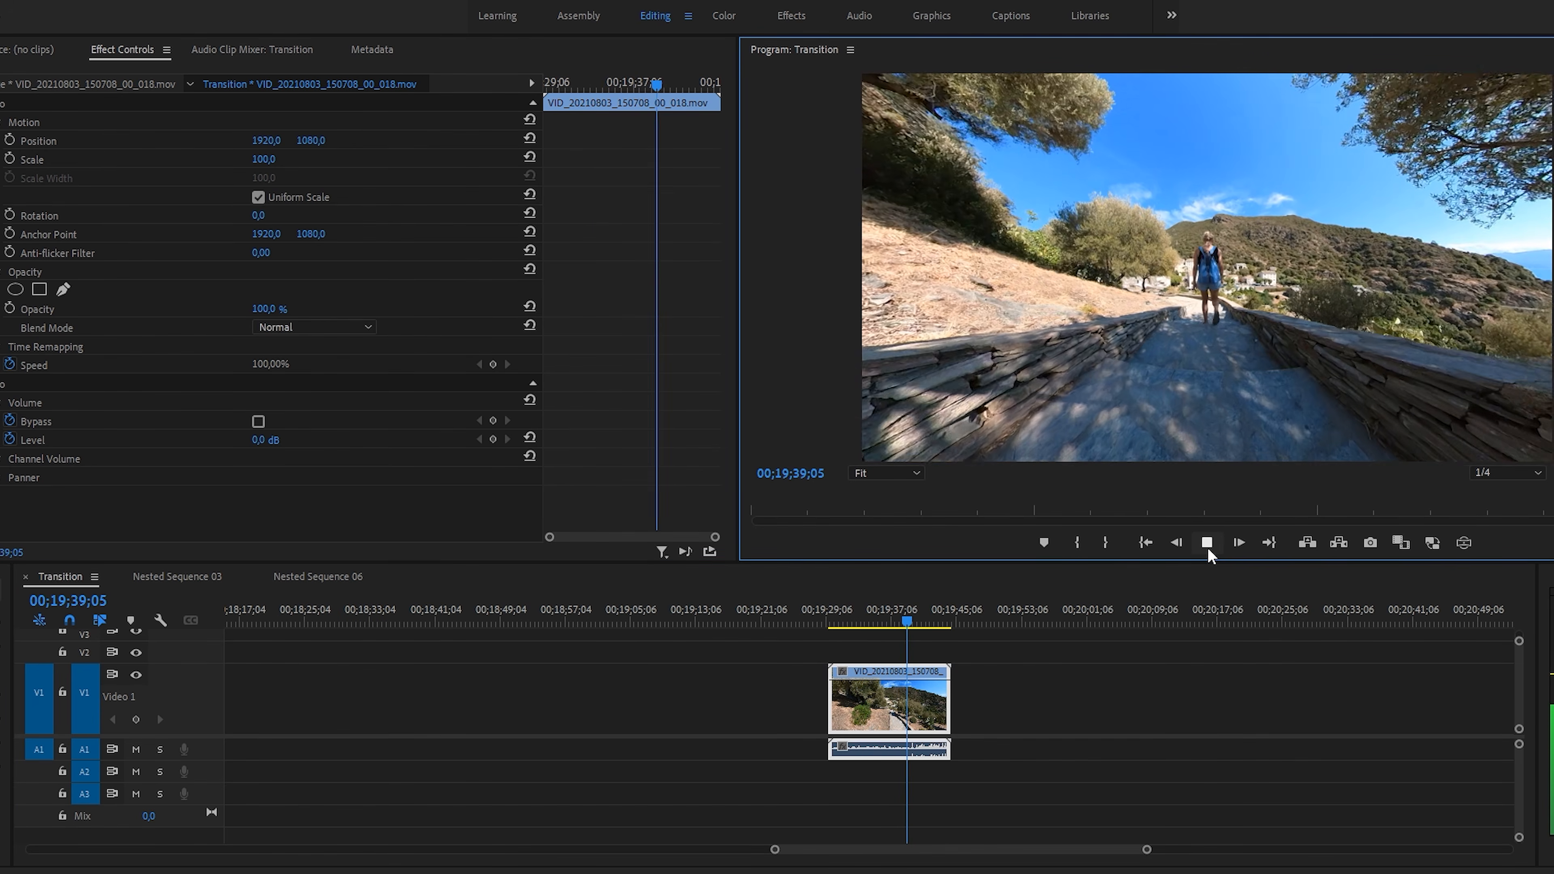
click(1207, 543)
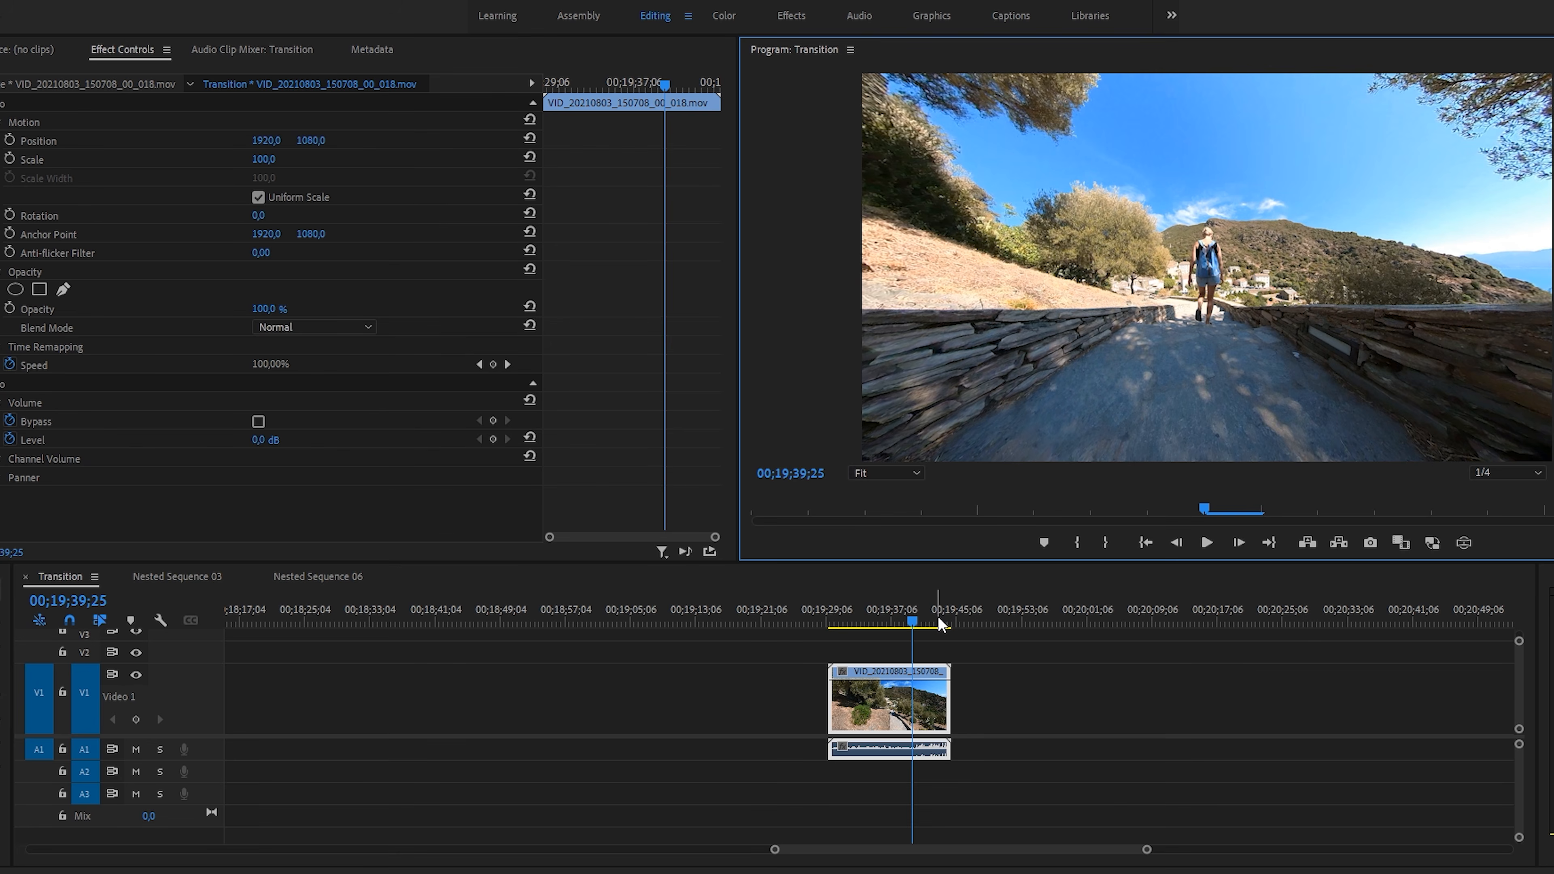
drag(913, 625, 924, 625)
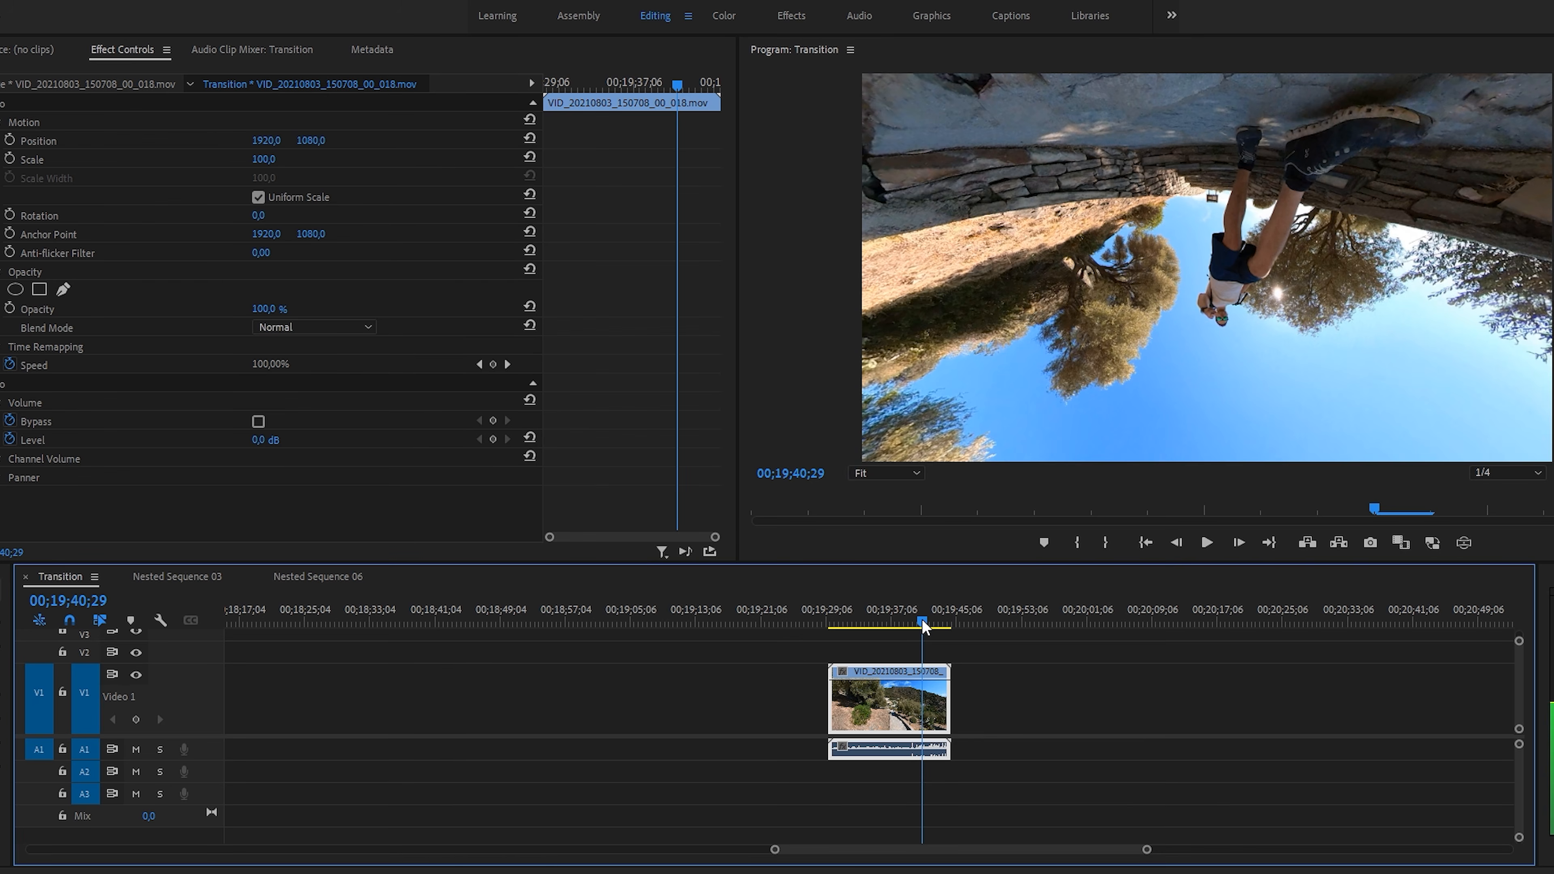
click(1236, 546)
click(1236, 546)
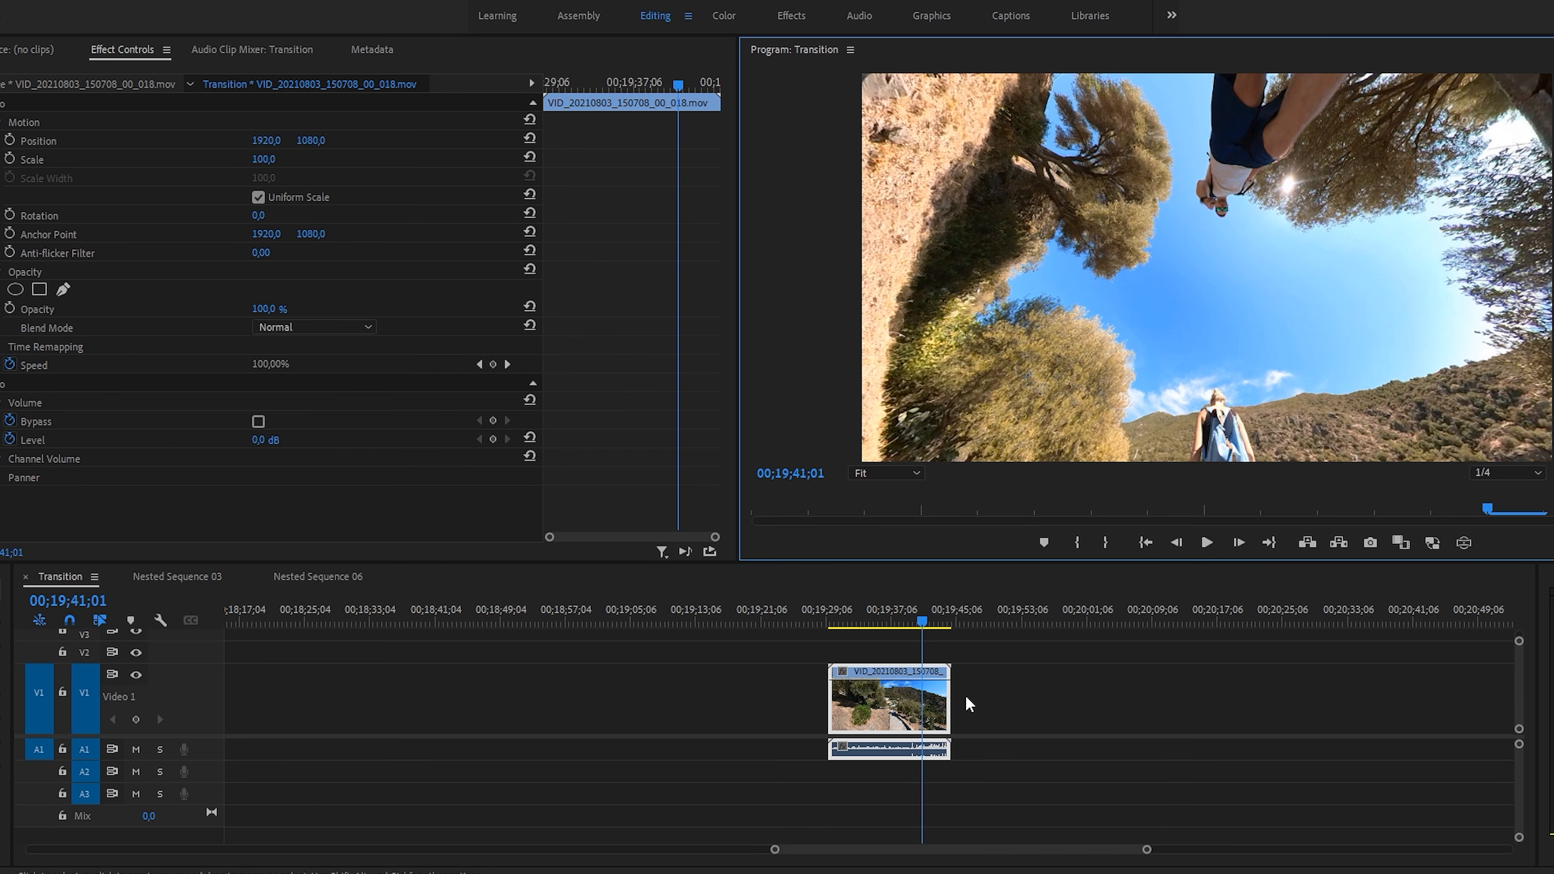
drag(947, 671, 928, 671)
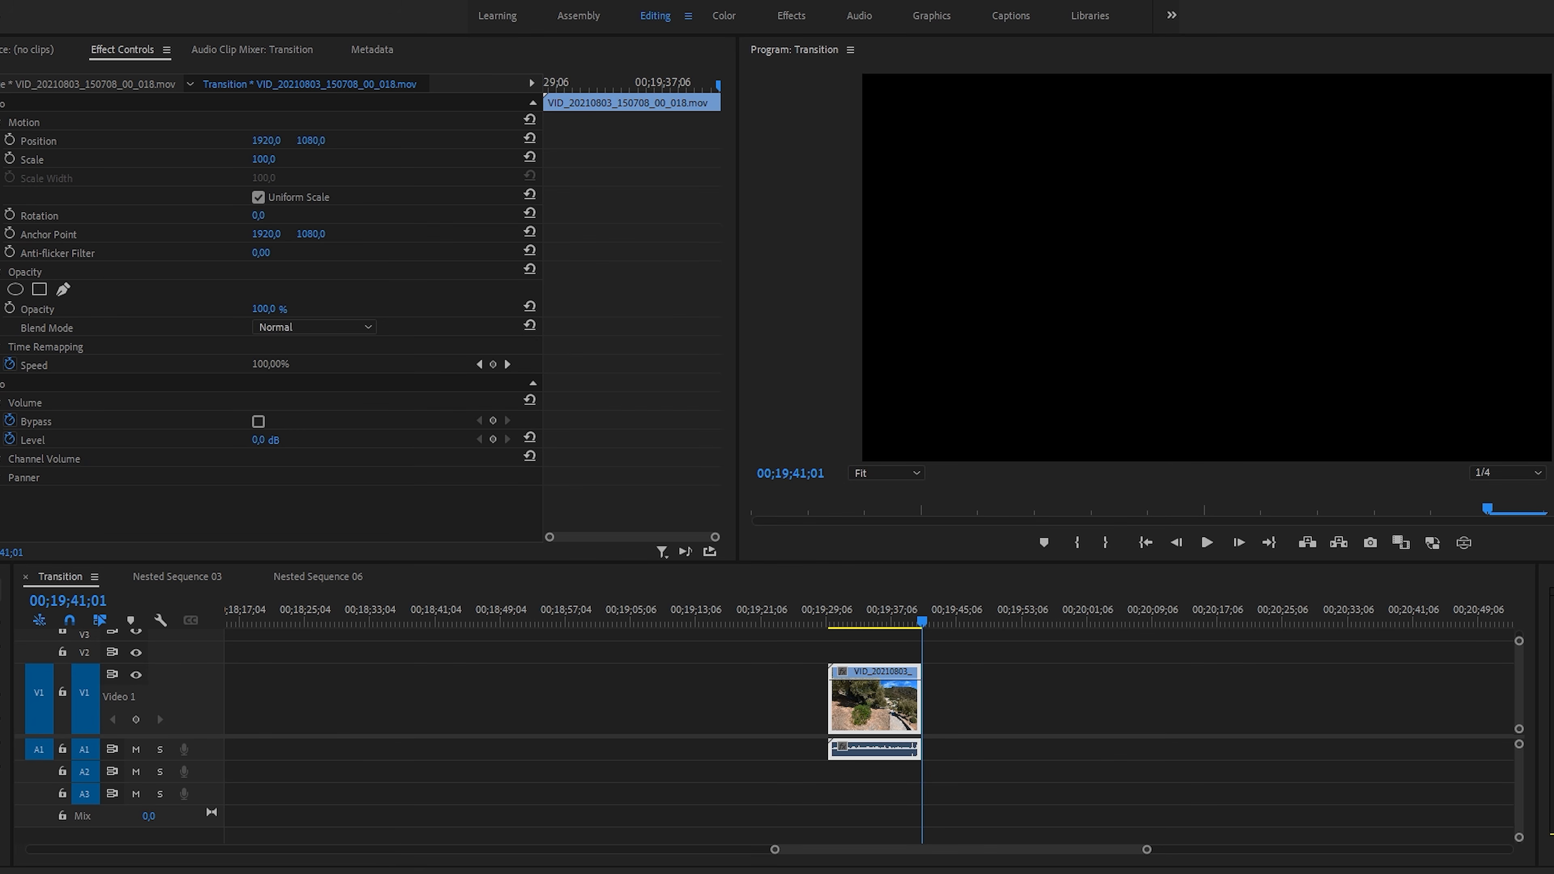
Add VID_20210802_143923_00_057.mov to V1 with a gap after the first clip and play it up to its spin
drag(1008, 767, 1002, 748)
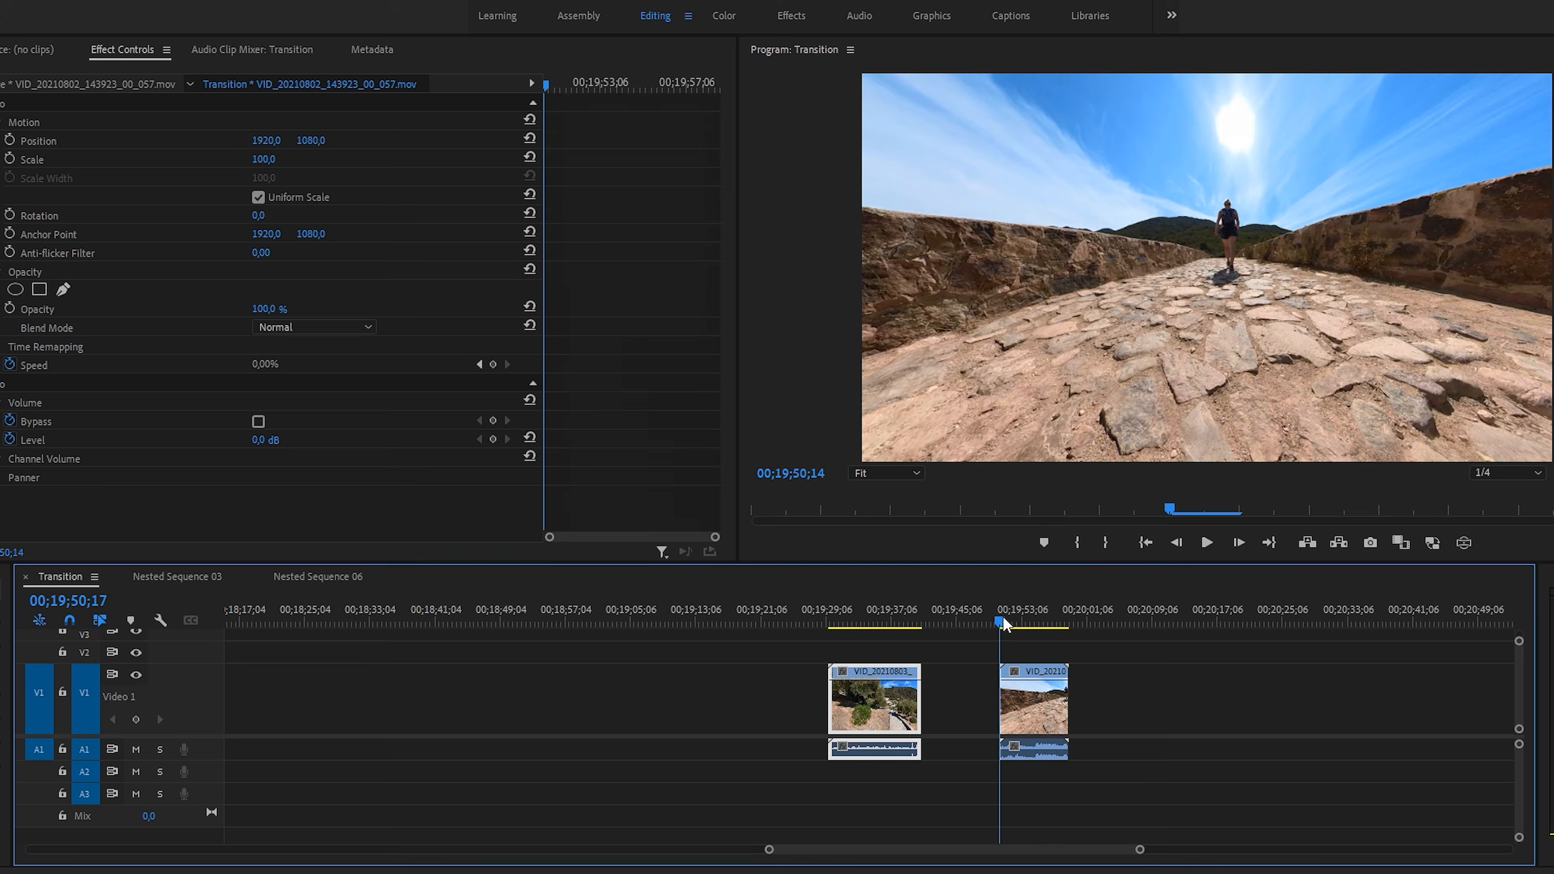
click(1206, 543)
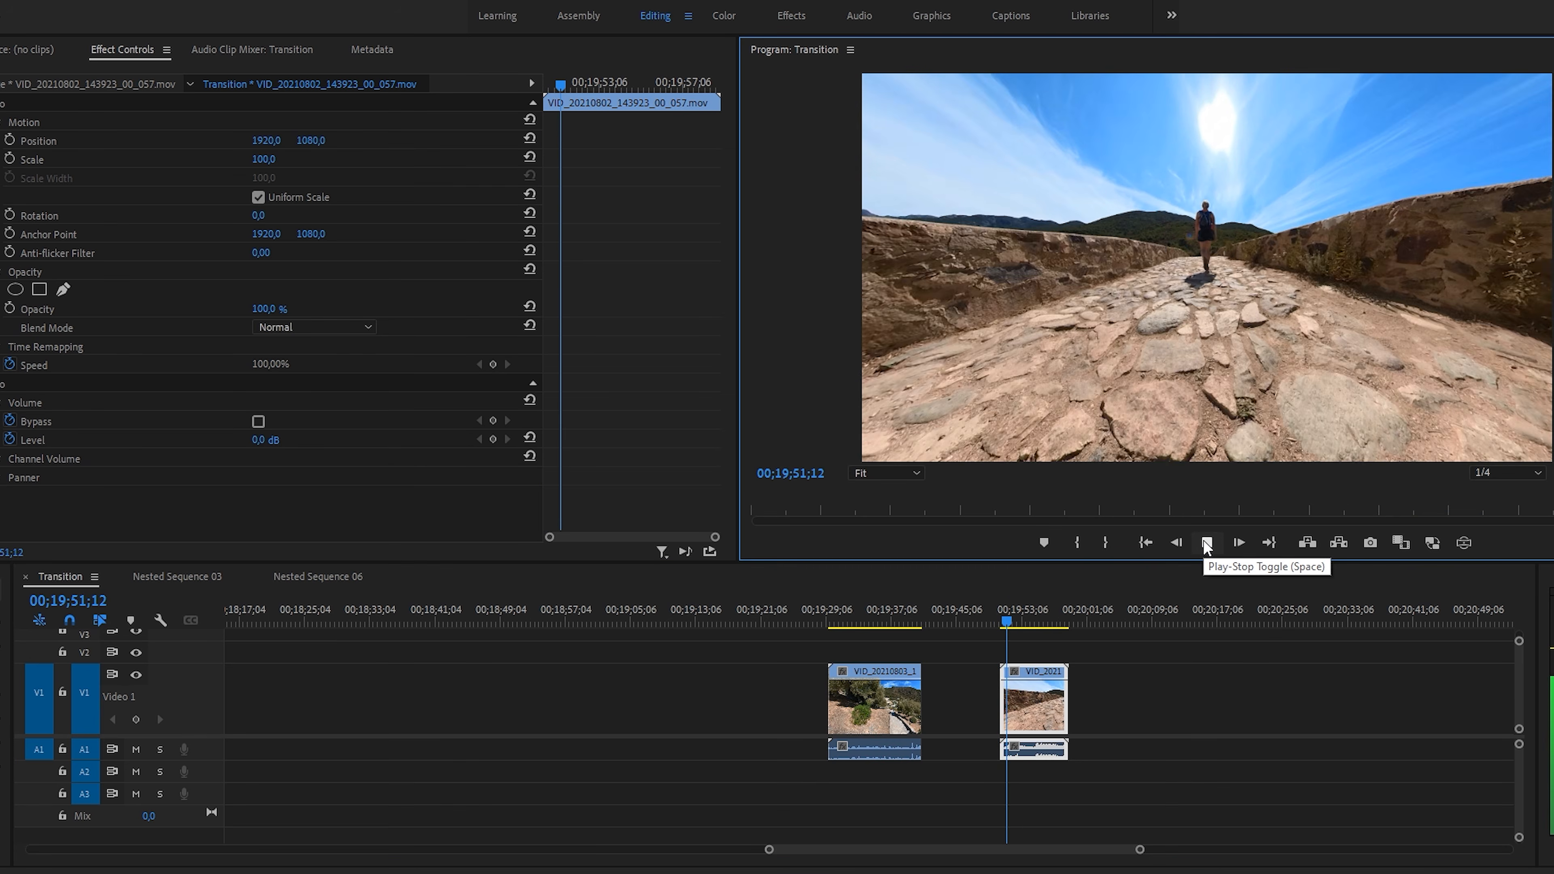
click(1207, 544)
Trim the bridge clip's start to the matching spin frame at 00;19;52;00 and move it directly against the first clip
click(1238, 542)
click(1239, 543)
click(1239, 542)
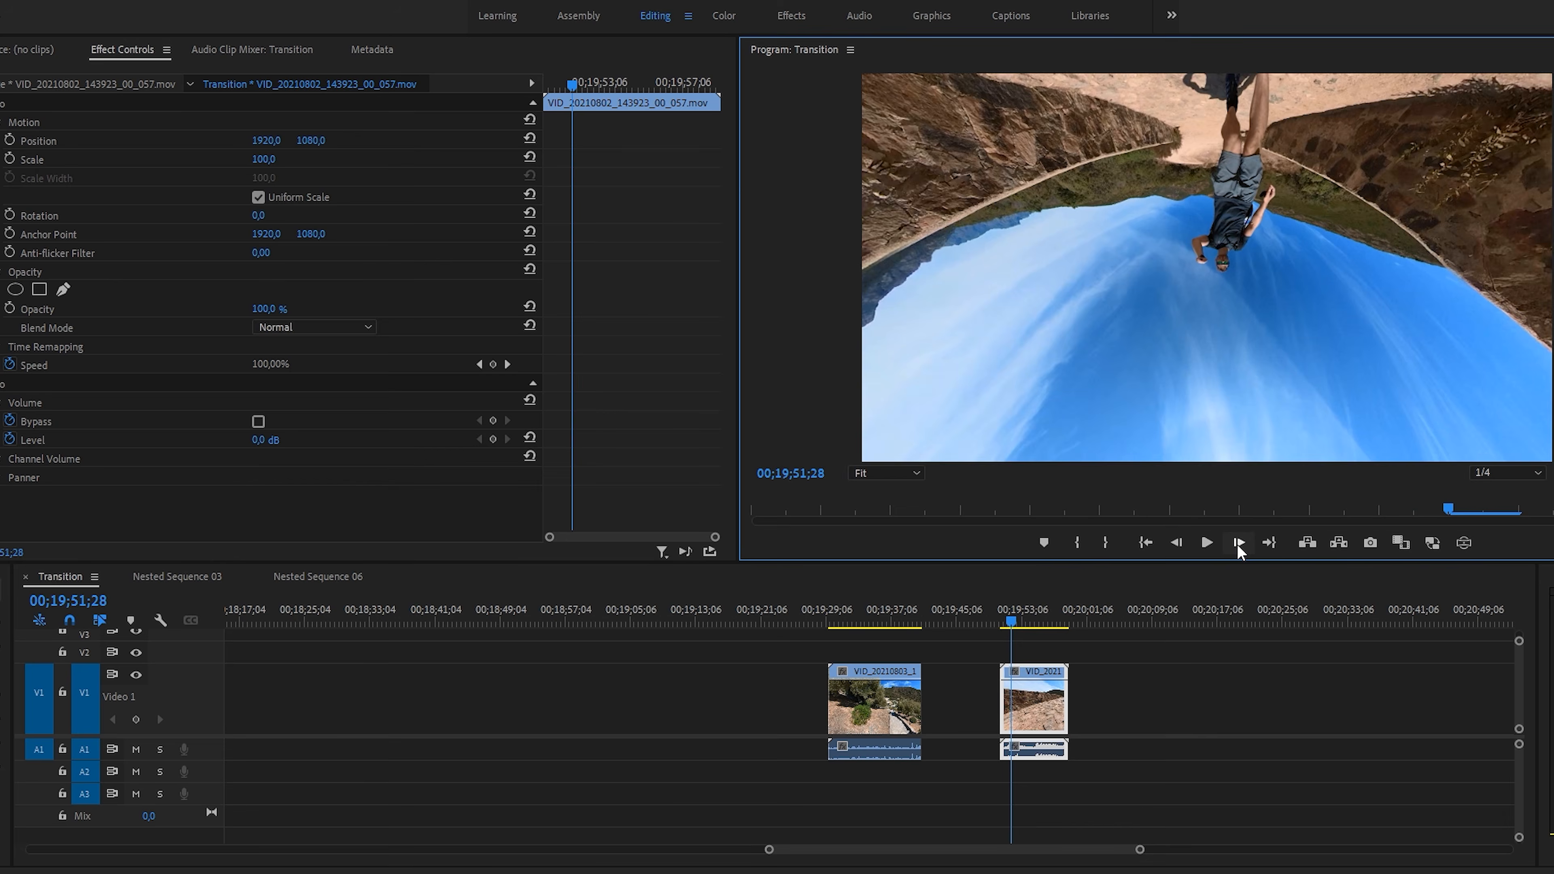
click(1239, 542)
click(1239, 542)
click(1238, 543)
drag(1005, 671, 947, 671)
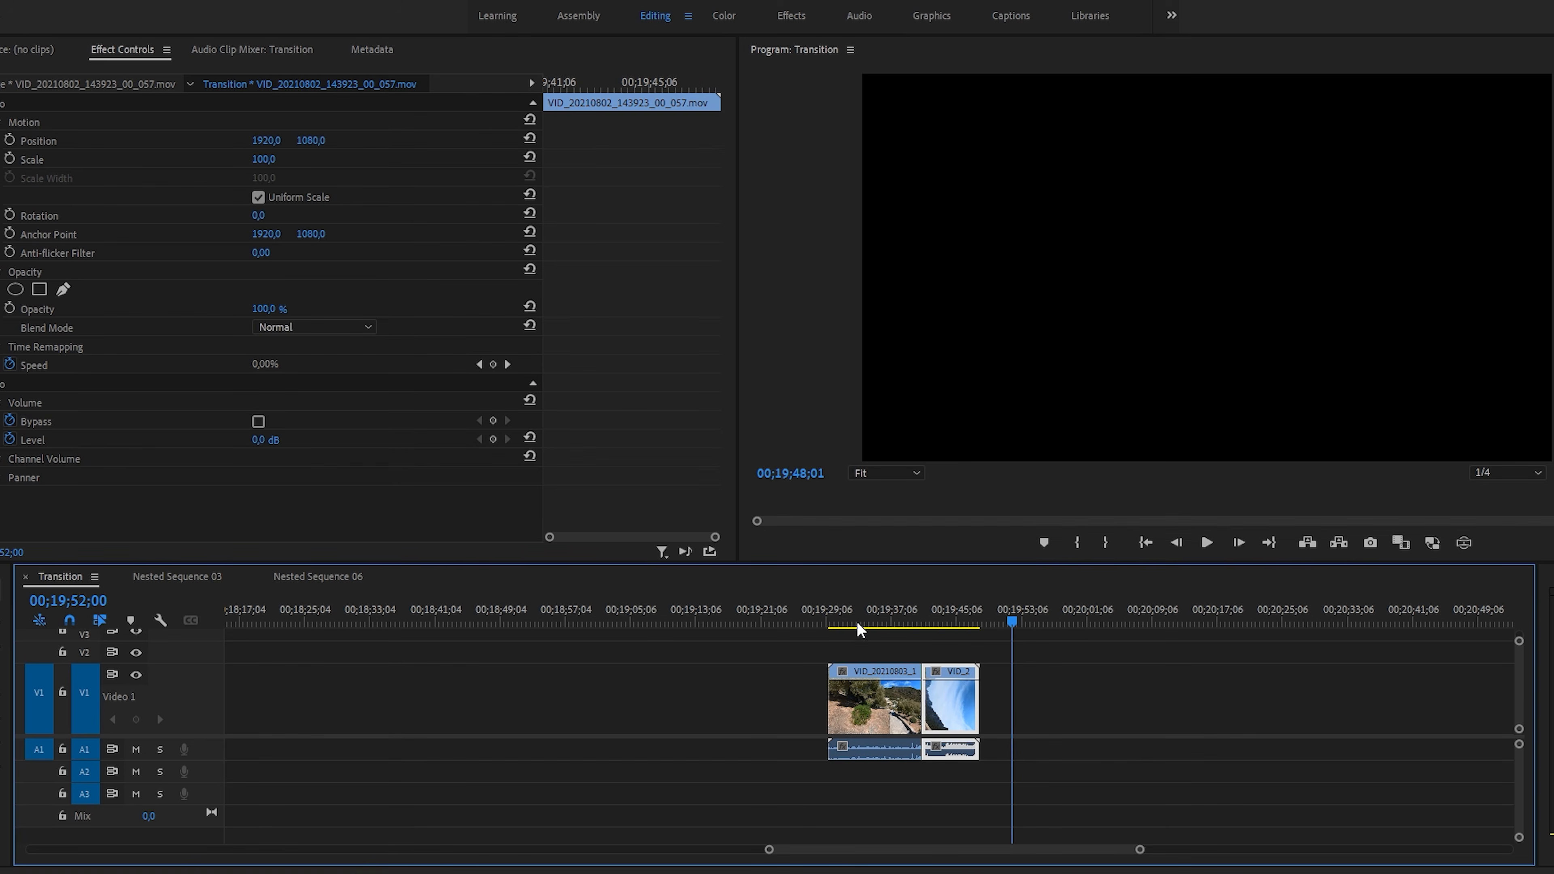
Play the sequence across the cut between the two clips to check the spin transition
drag(855, 632, 880, 631)
click(1206, 543)
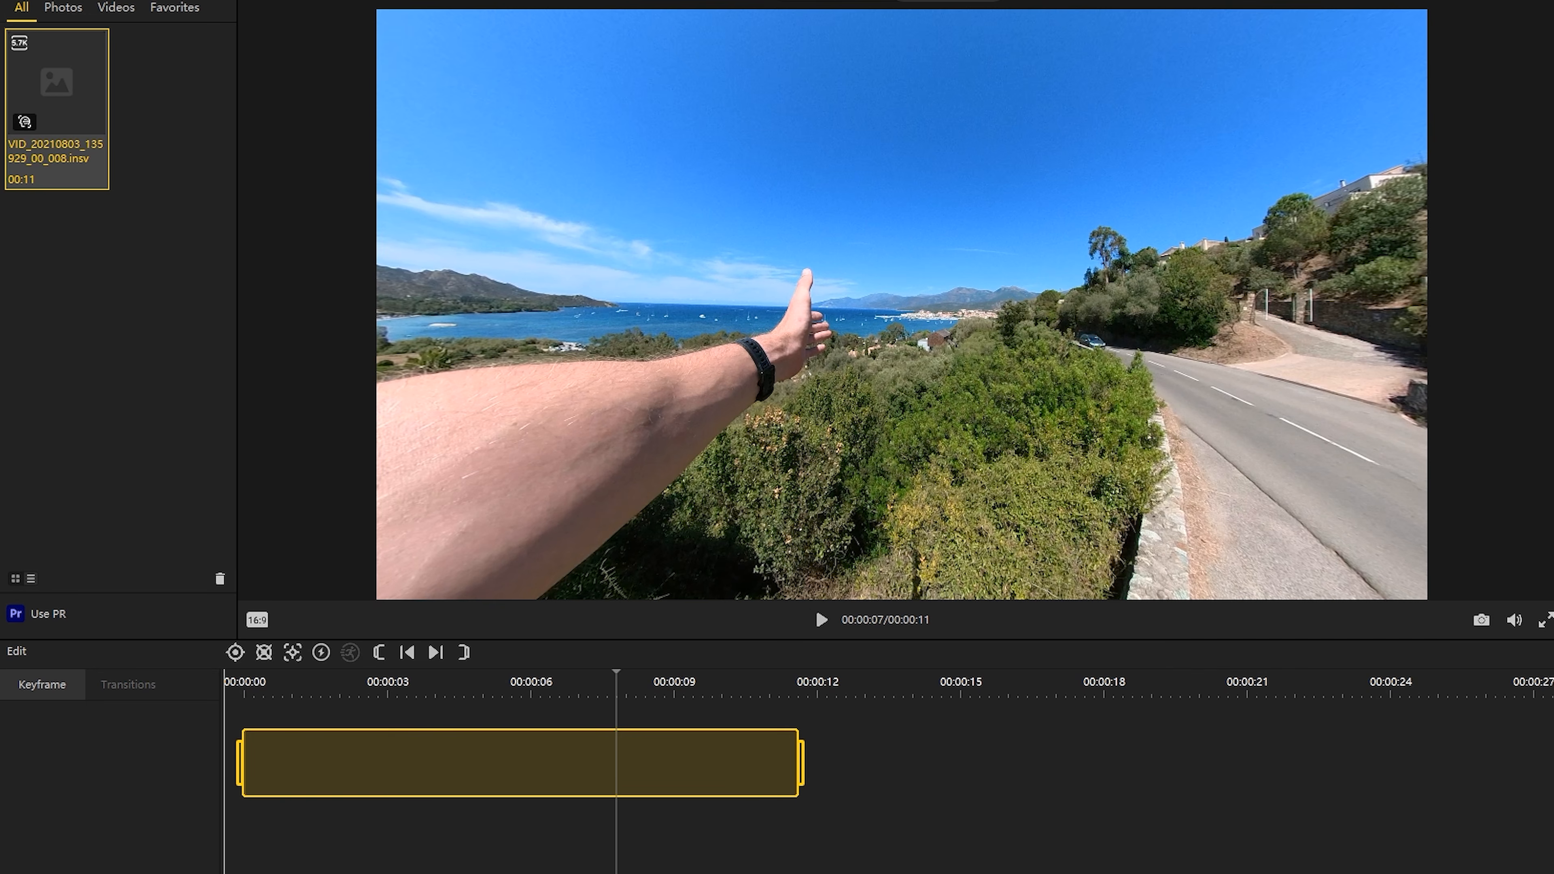
Switch to Insta360 Studio and add a keyframe at 9,260 s in VID_20210803_135929_00_008.insv, during the hand swipe
click(594, 693)
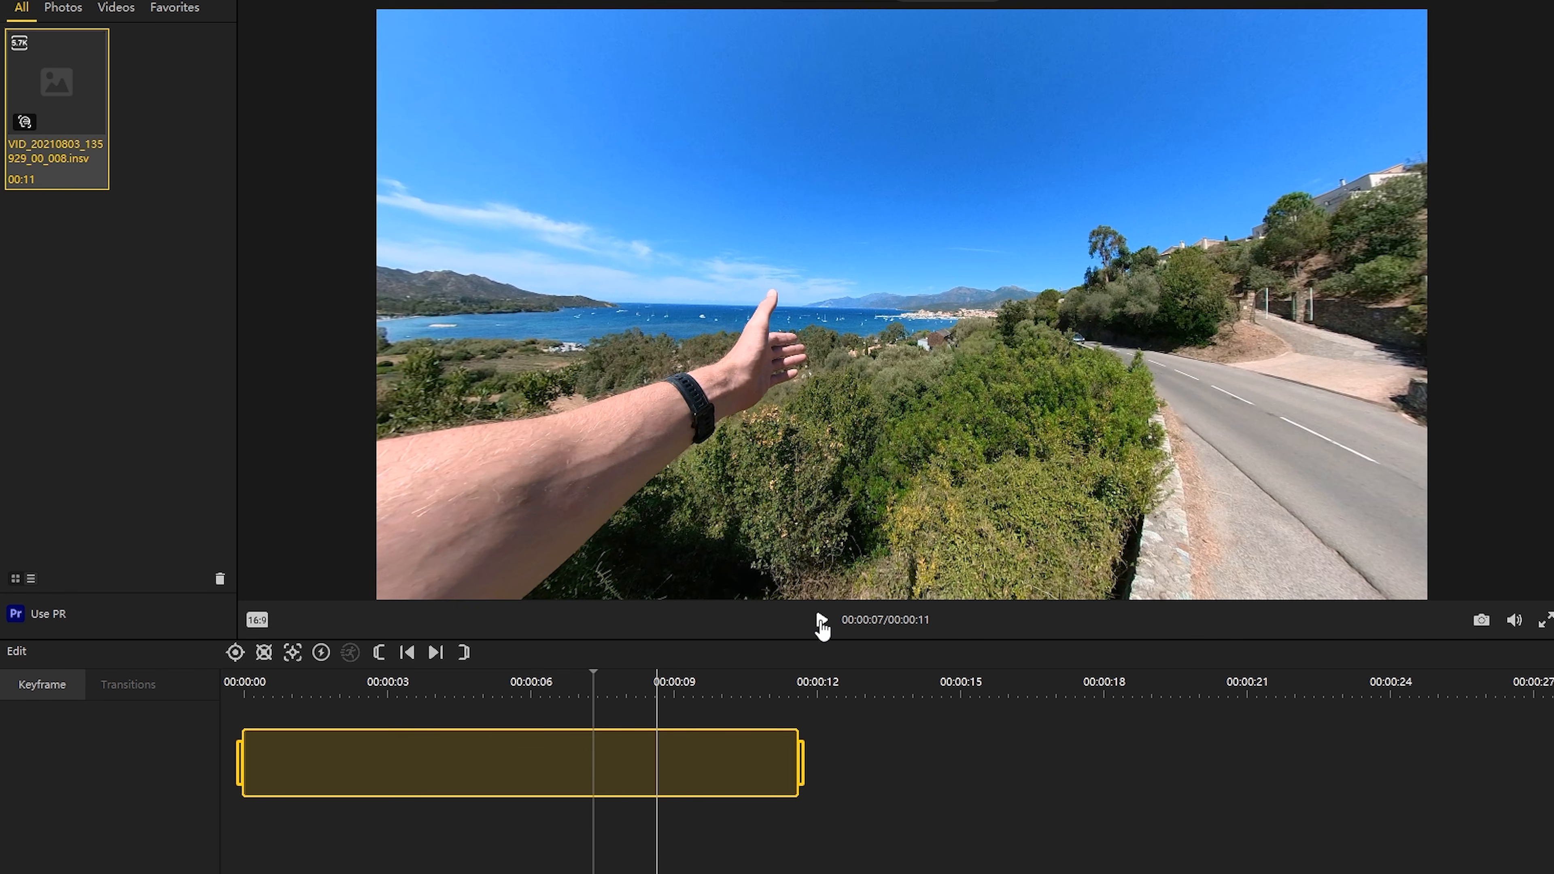
click(820, 621)
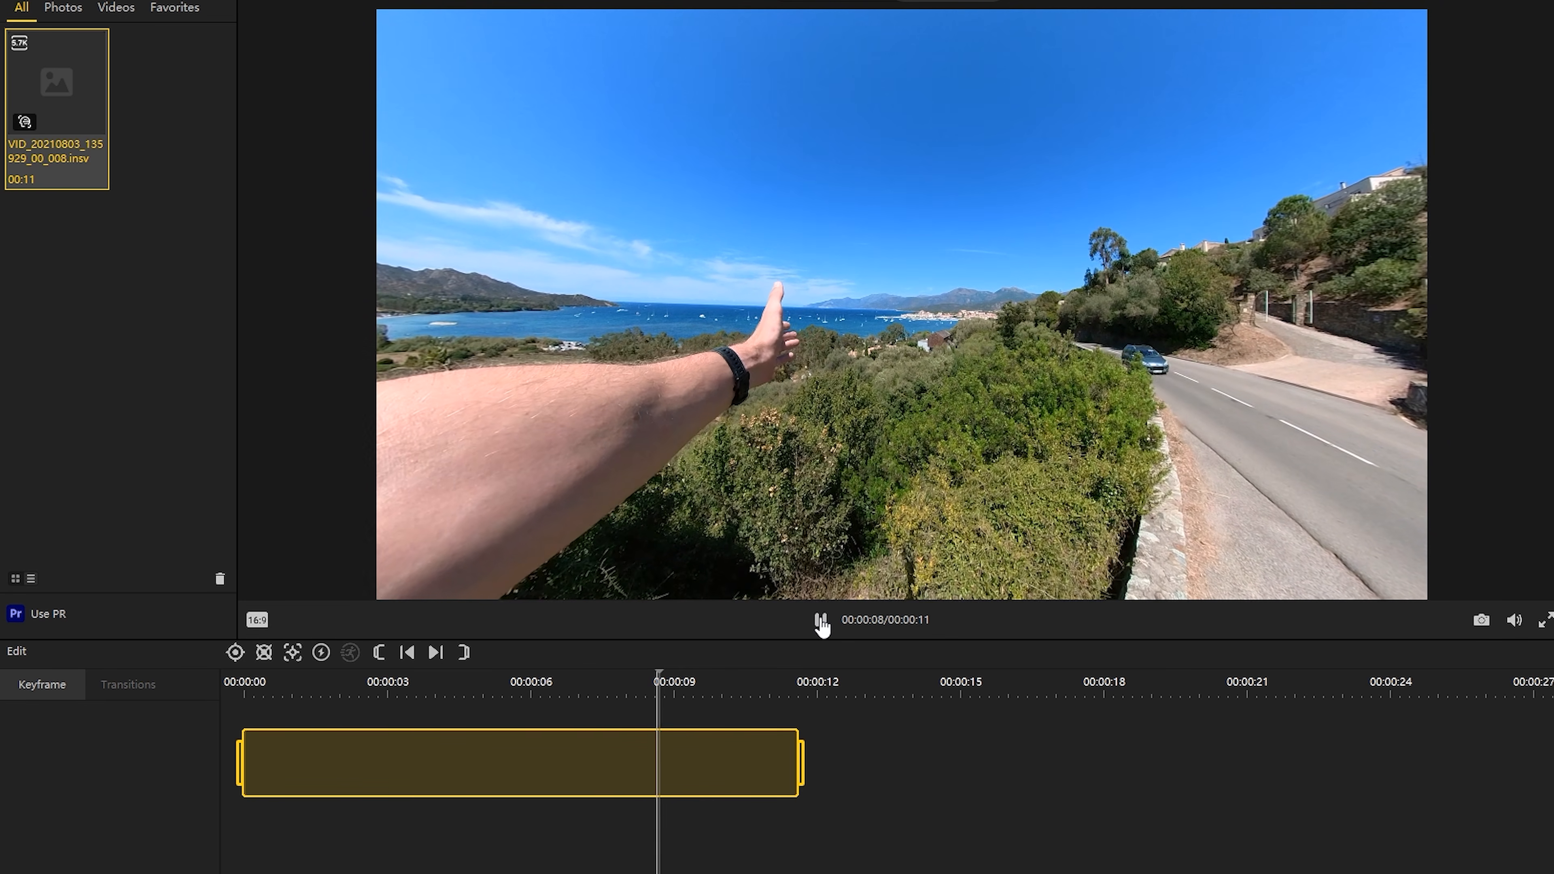
click(821, 621)
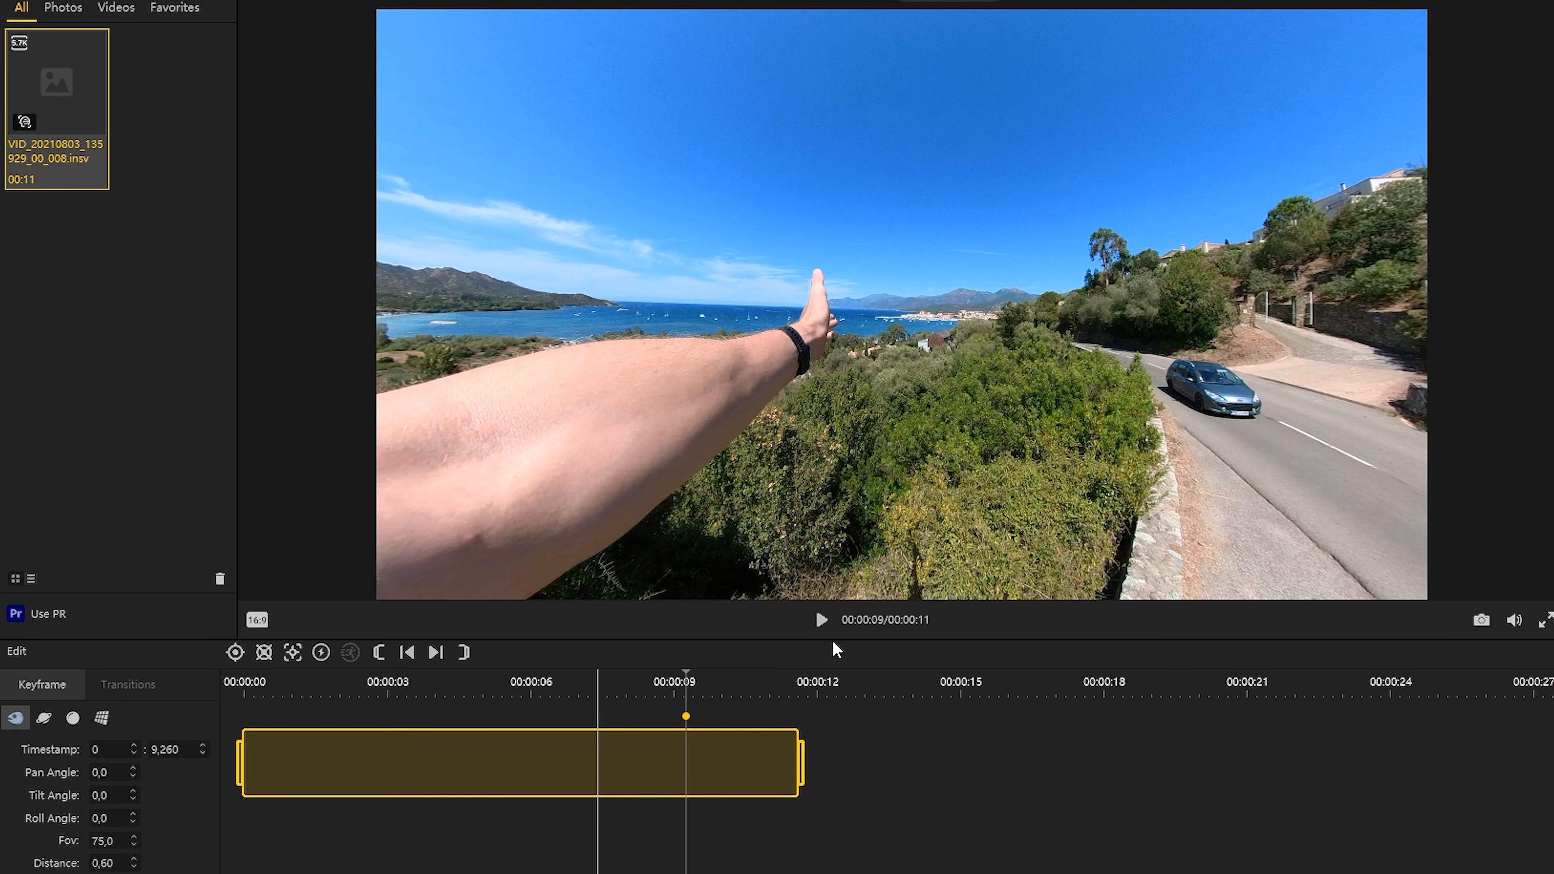
Add a horizontal spin keyframe at 9,800 s with pan angle -330,8 and set the transition between both keyframes to Fade-In Fade-Out
click(821, 621)
click(821, 621)
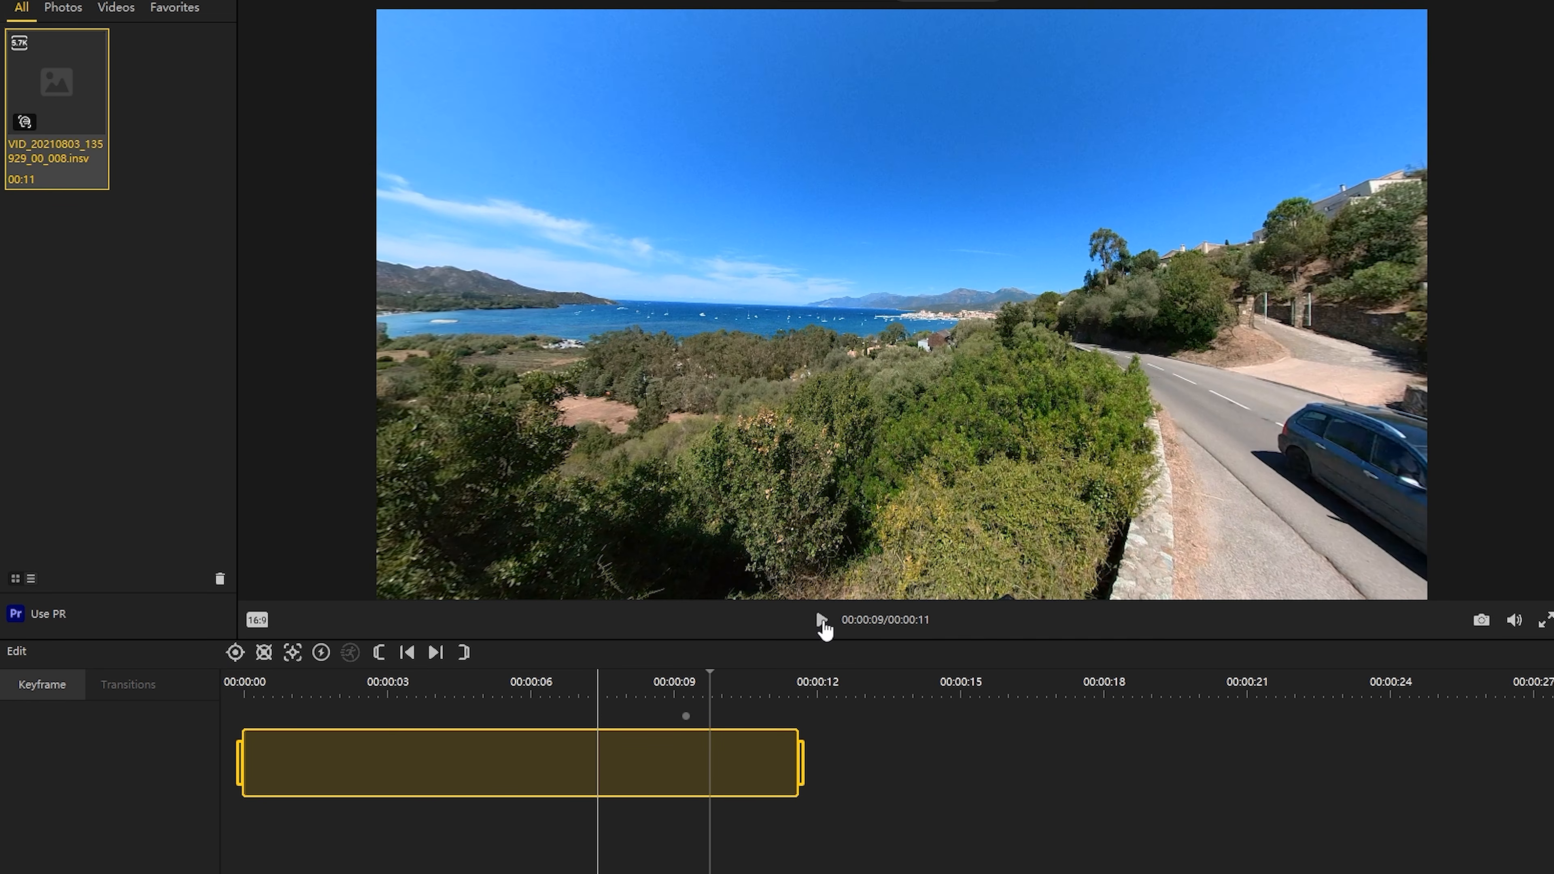
drag(1305, 303, 905, 336)
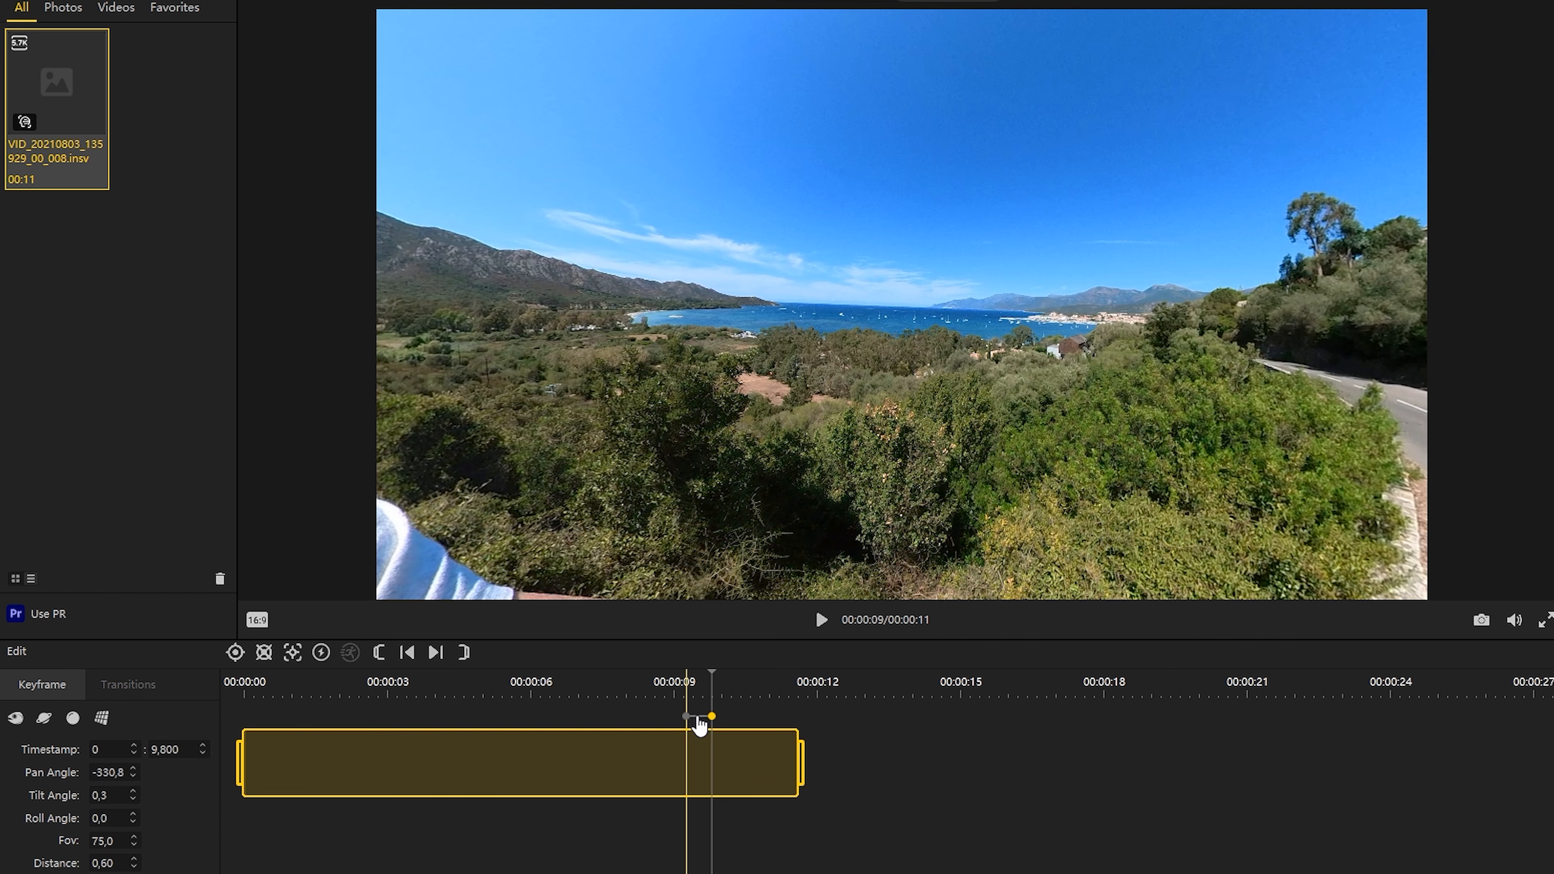
click(699, 717)
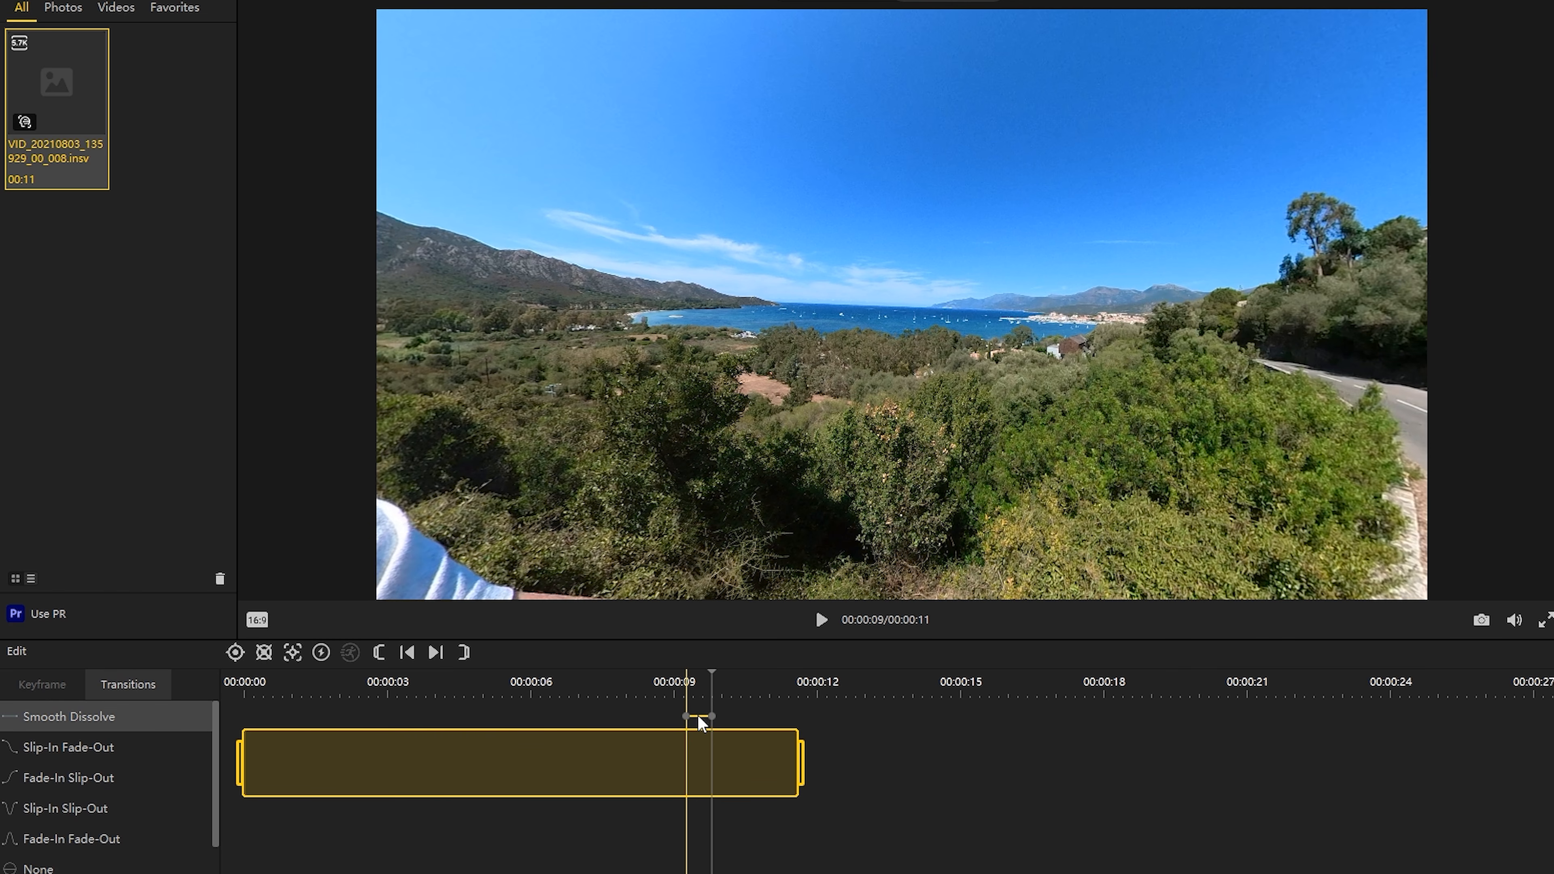
click(101, 837)
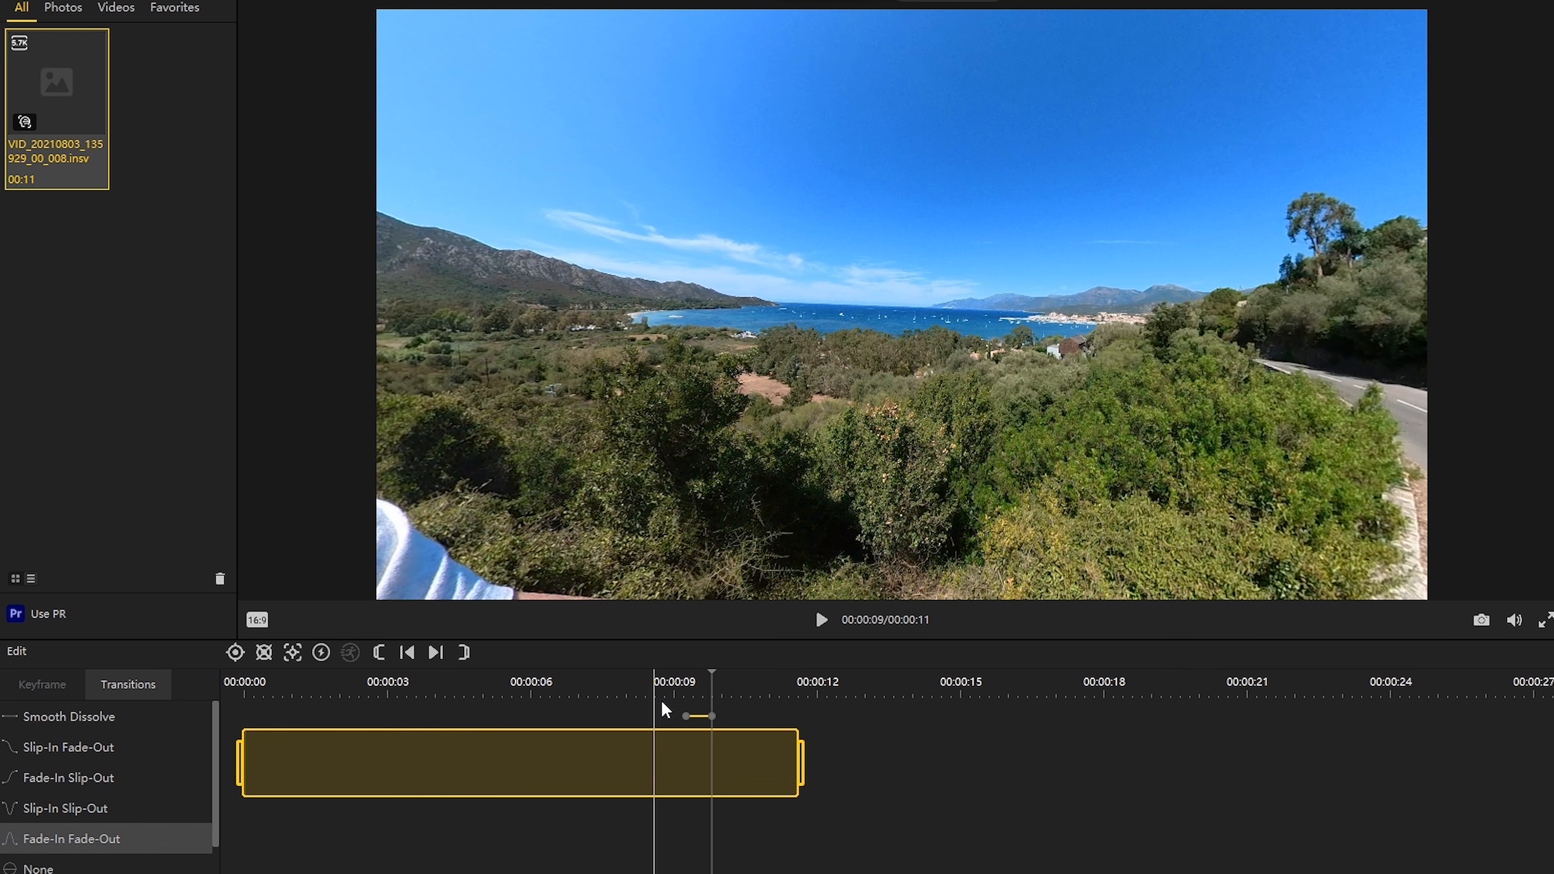
Play the hand-swipe clip from before its first keyframe to check the horizontal spin
click(626, 687)
click(823, 621)
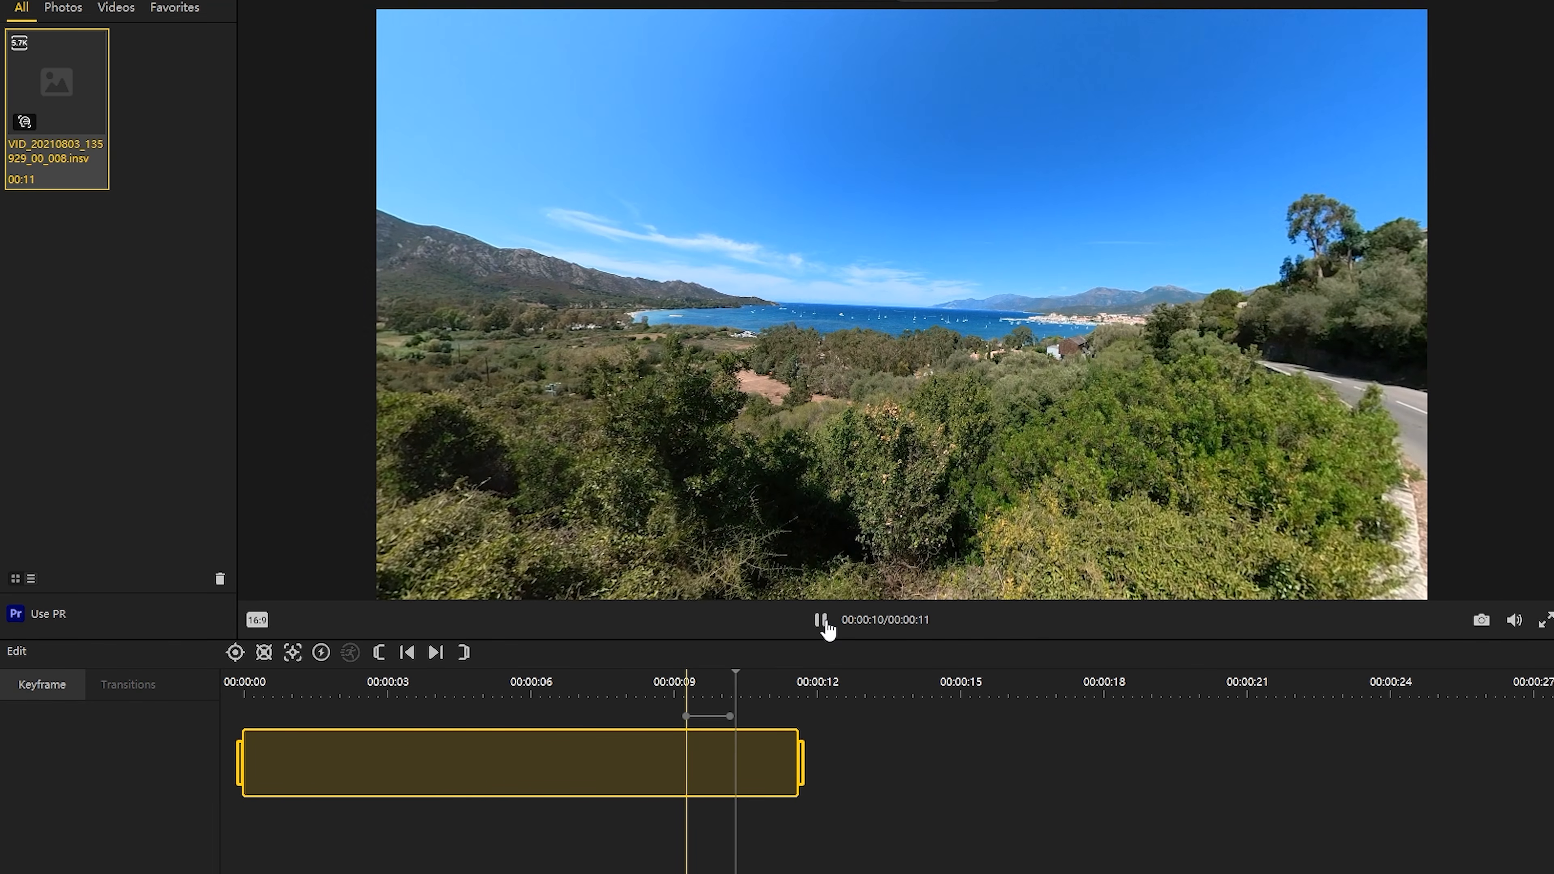
click(823, 621)
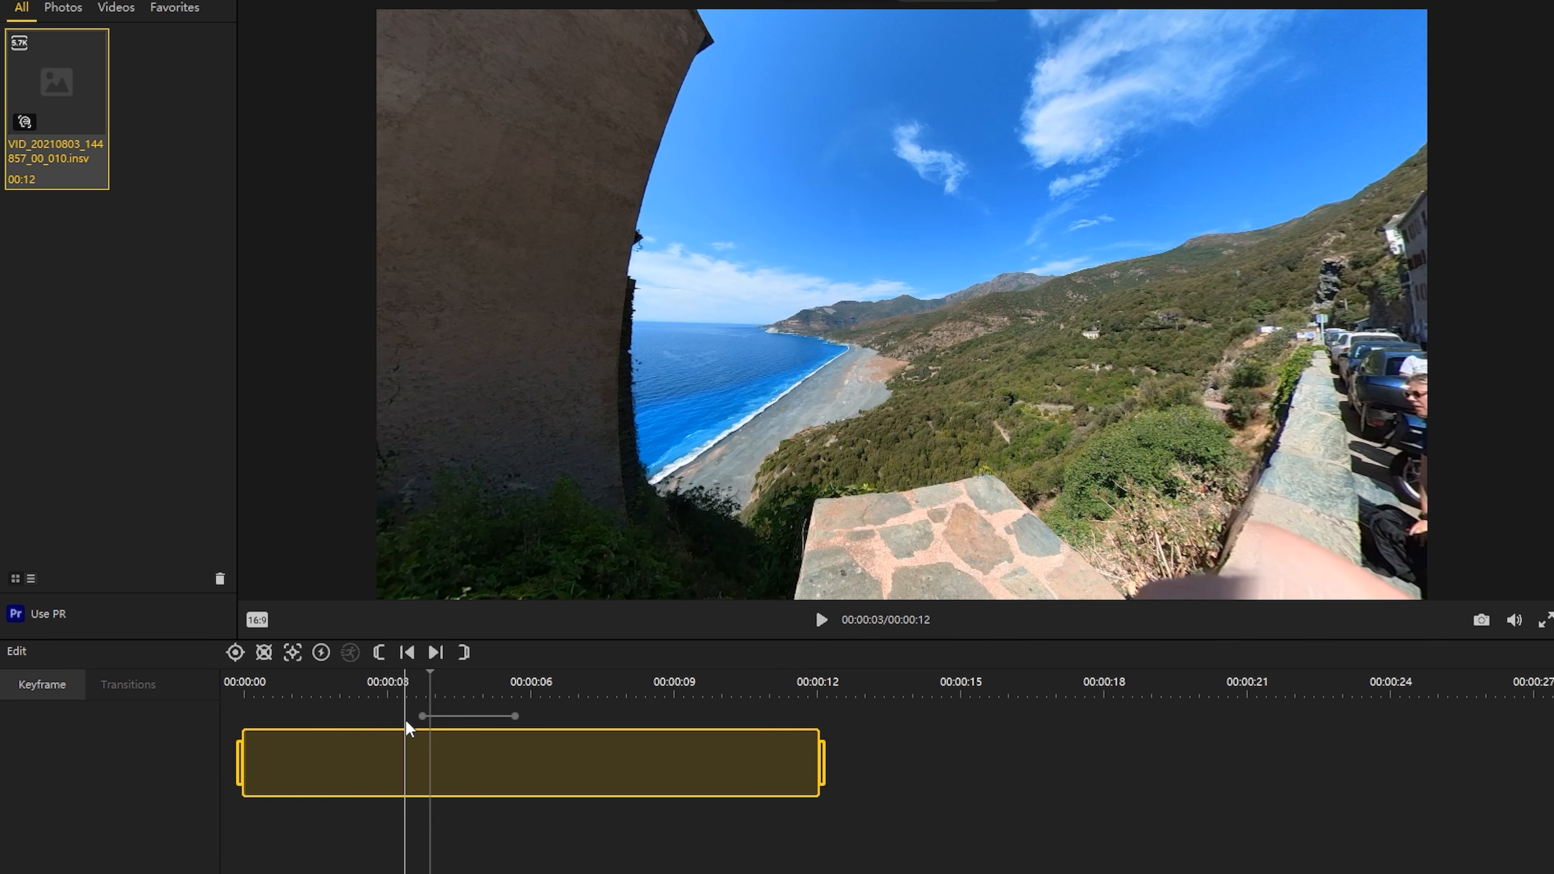
Play VID_20210803_144857_00_010.insv from its first keyframe at 3,740 s to review the camera movement
click(422, 717)
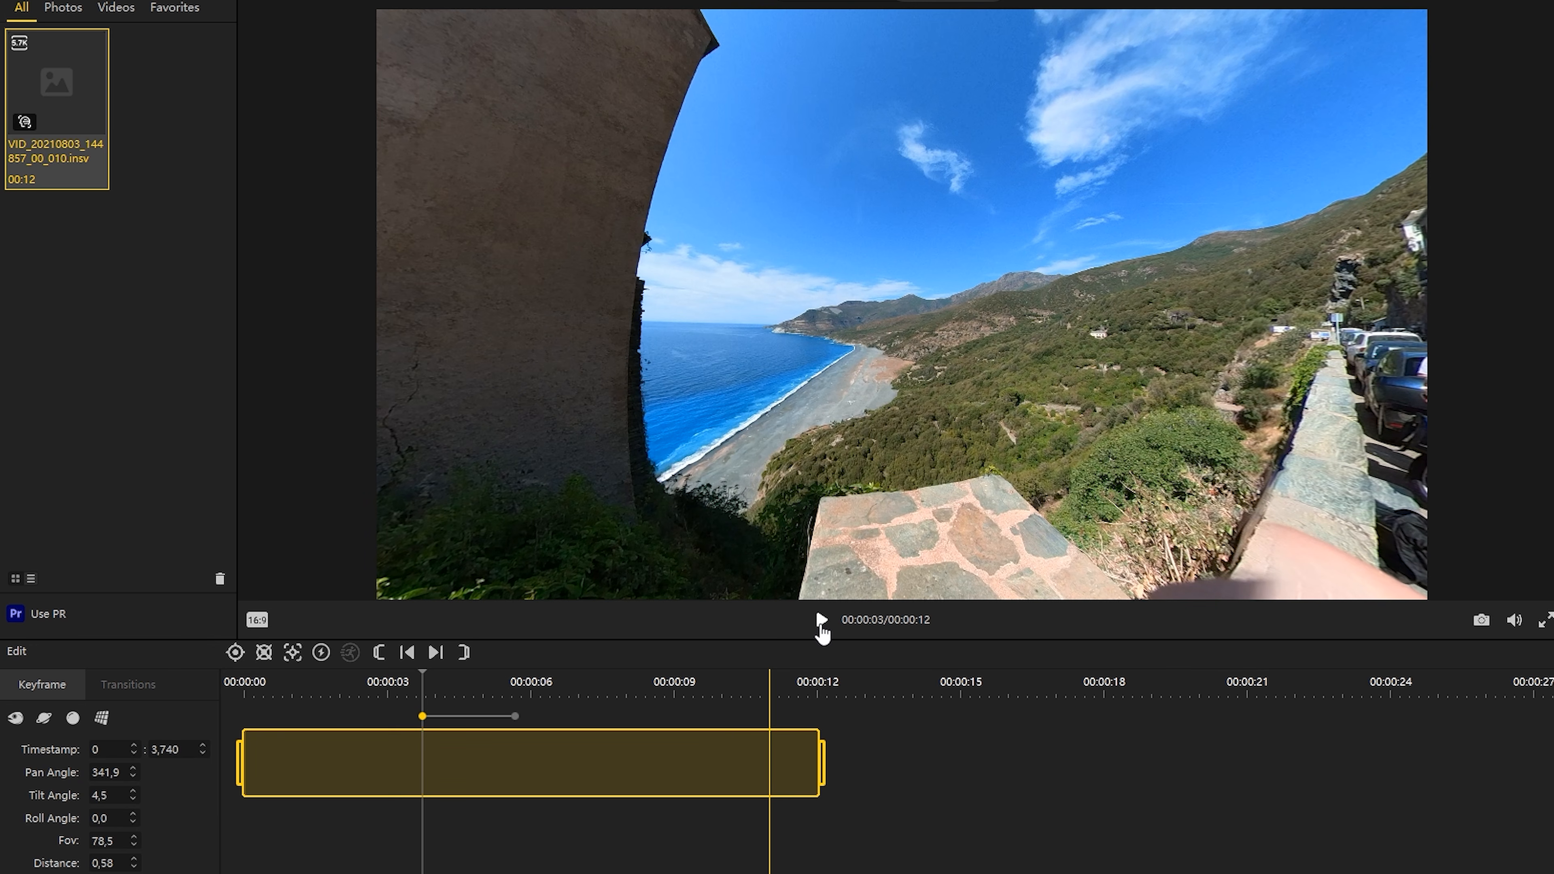
click(822, 622)
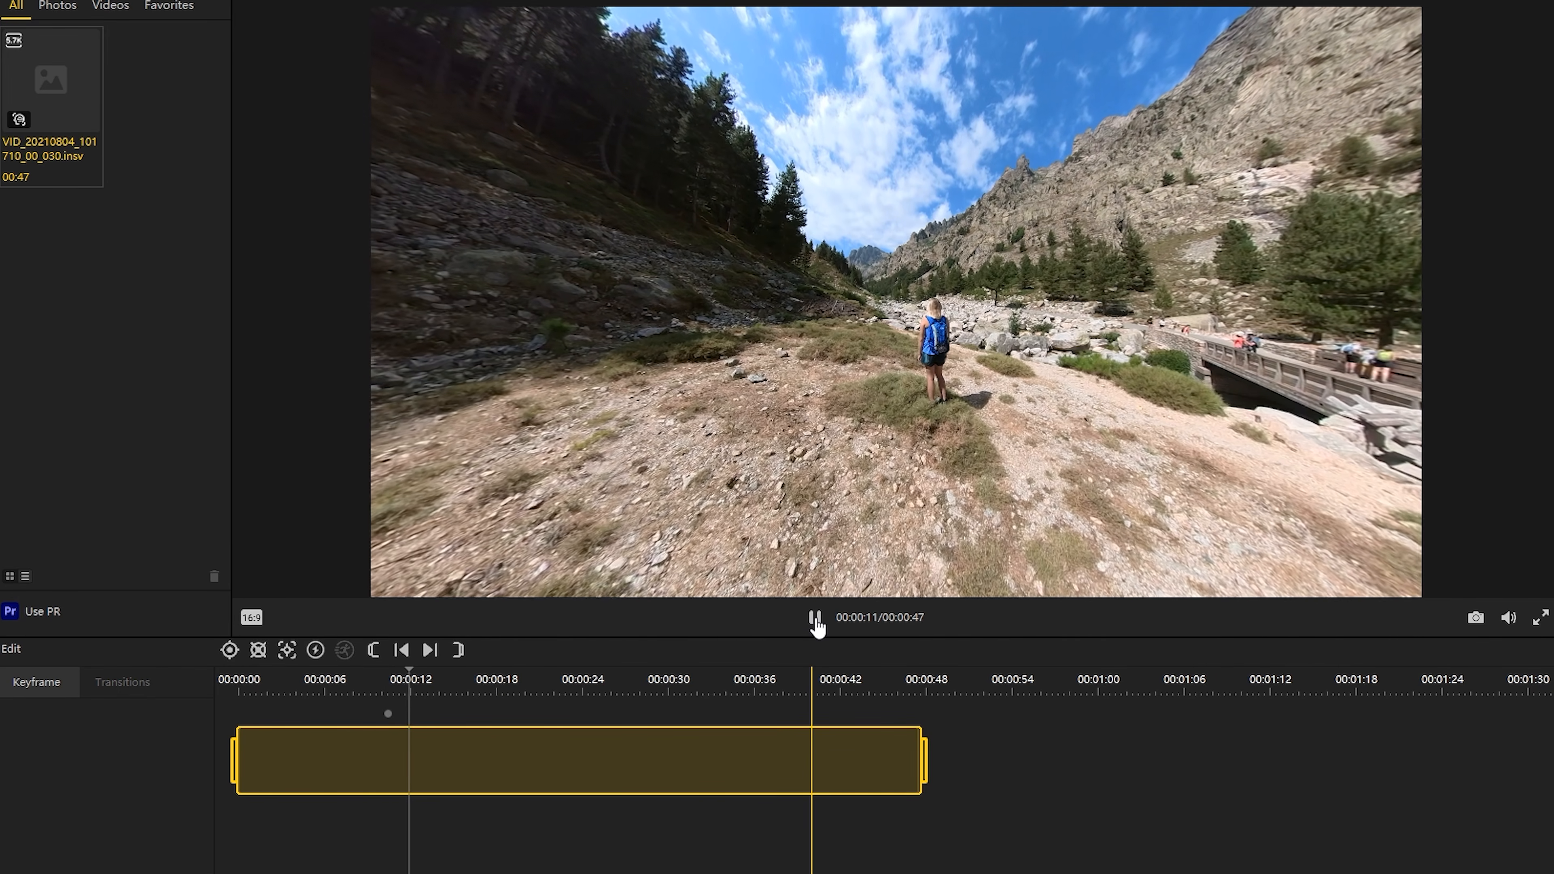
Recentre the hiker in VID_20210804_101710_00_030.insv and add follow-up keyframes through 18,466 s with pan angle -165,4
click(815, 618)
drag(856, 429, 778, 411)
click(816, 618)
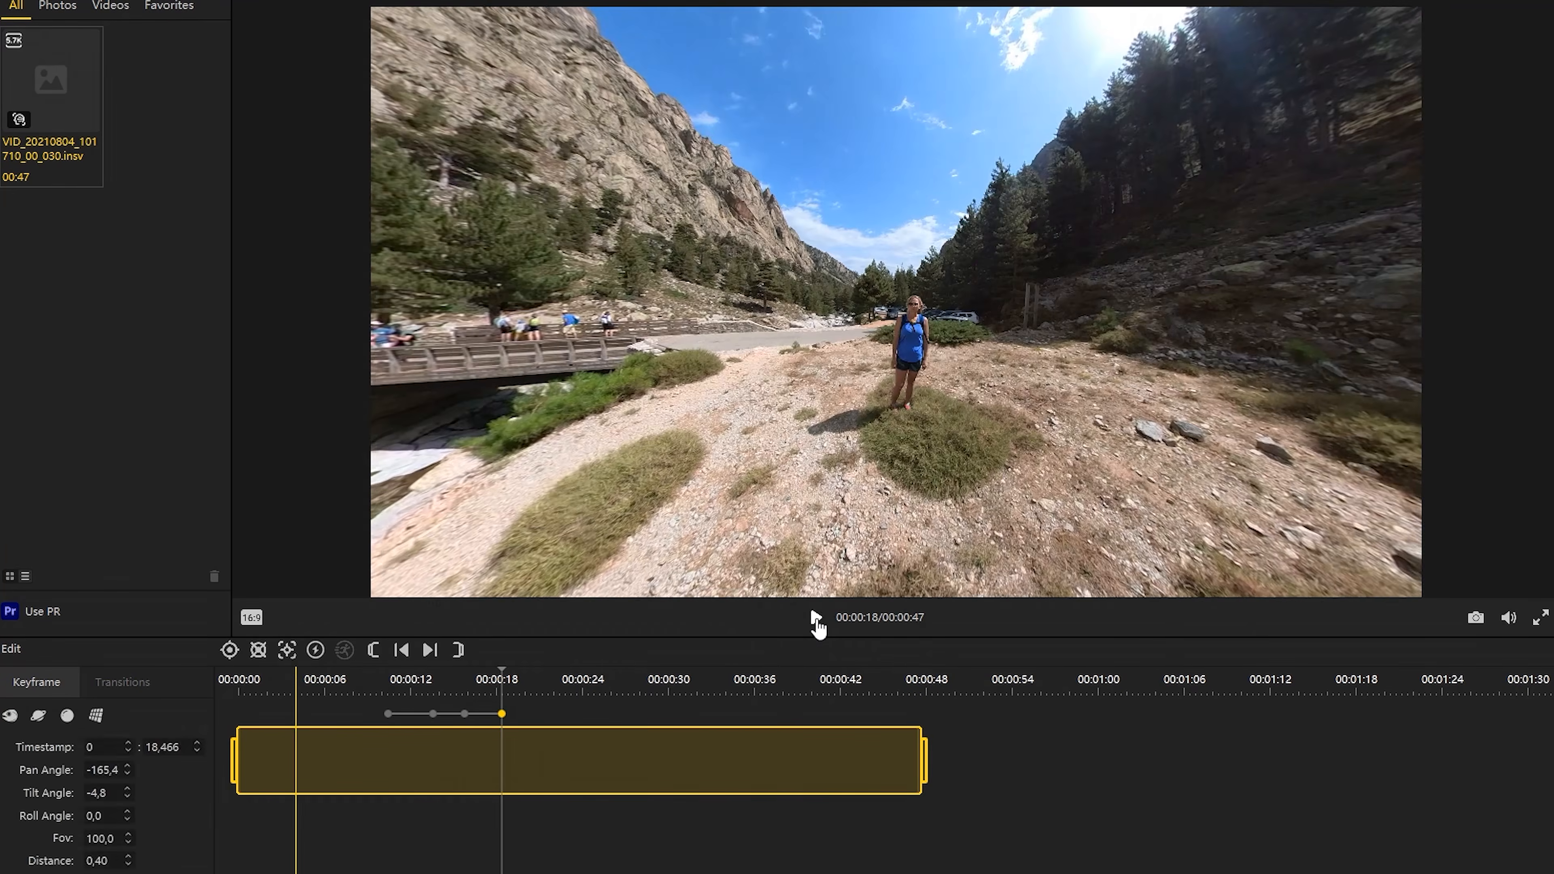
Keep the hiker centred by reframing the view and adding further keyframes up to about 24 s
click(815, 618)
drag(927, 380, 1193, 374)
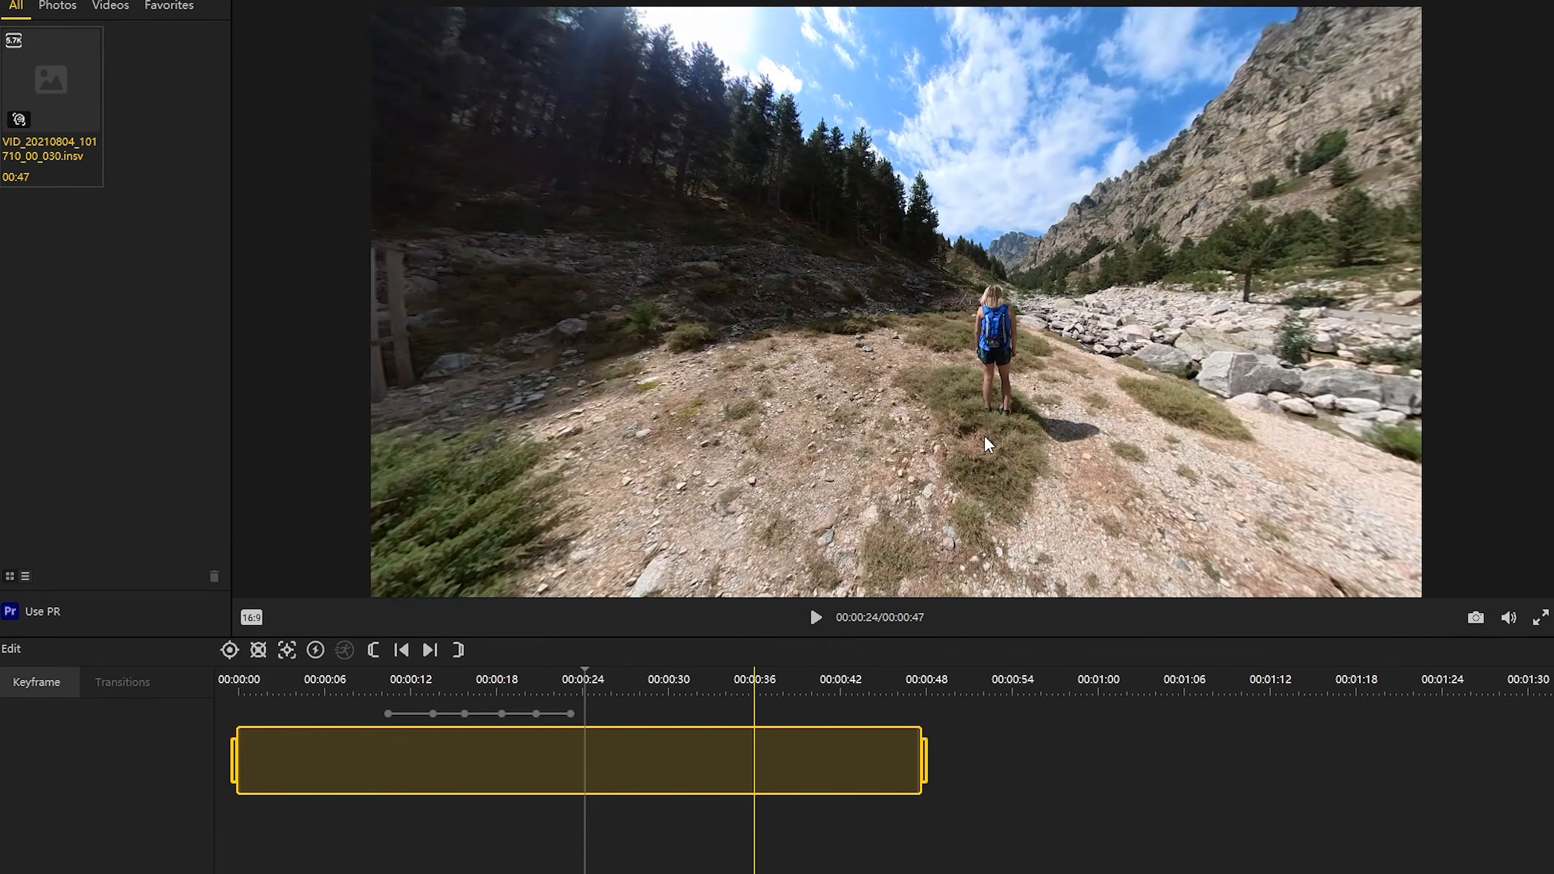
click(229, 650)
Add a 2x speed section spanning the hiker clip's first keyframe at 10,533 s to its last keyframe, with motion blur on
click(388, 714)
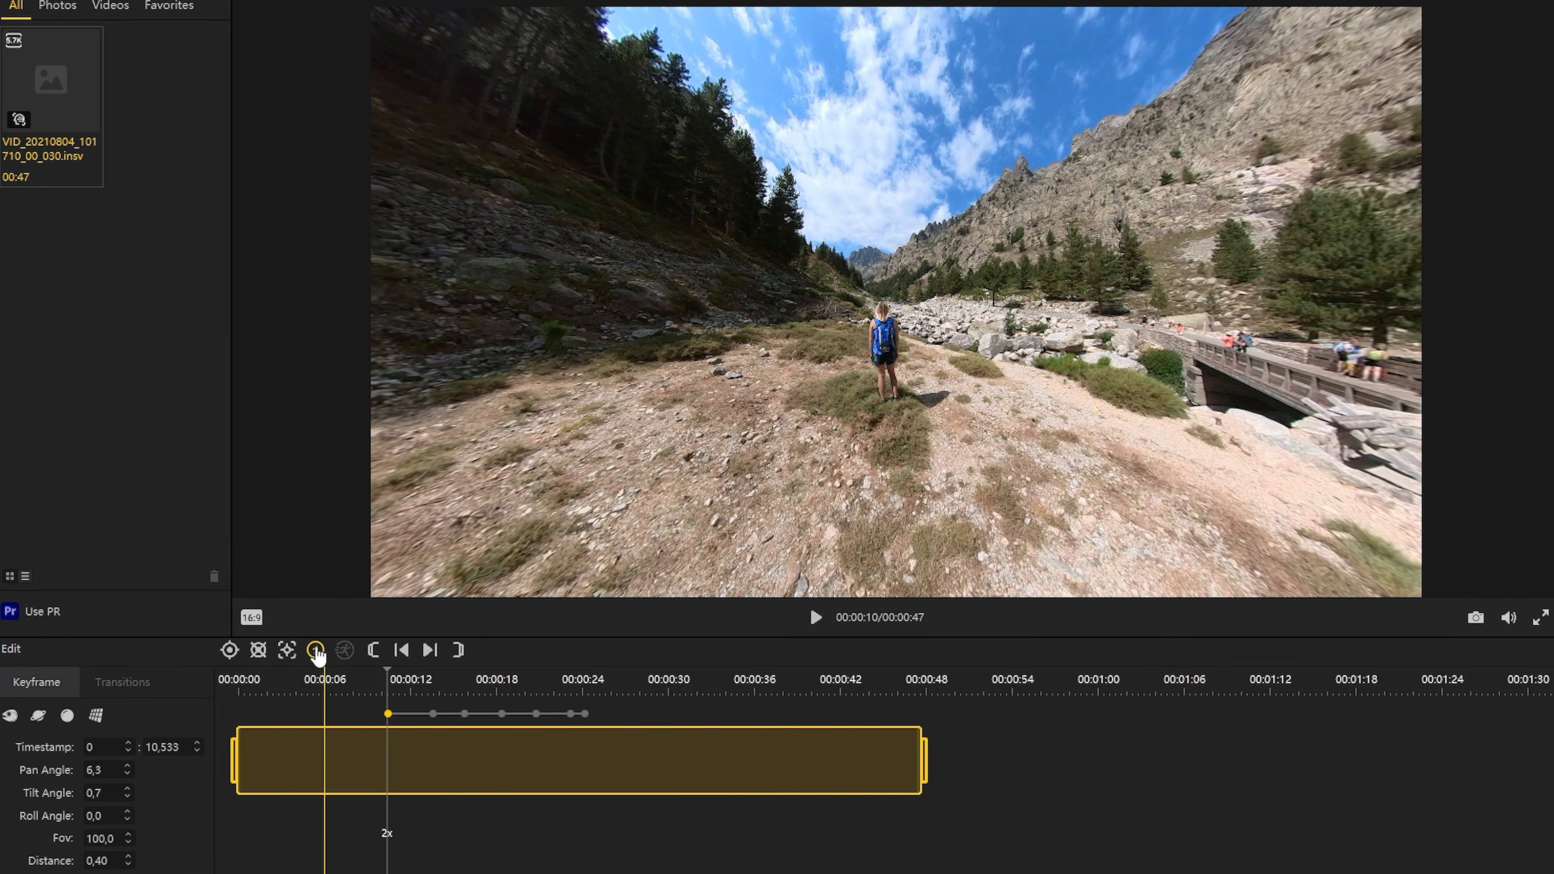
click(588, 775)
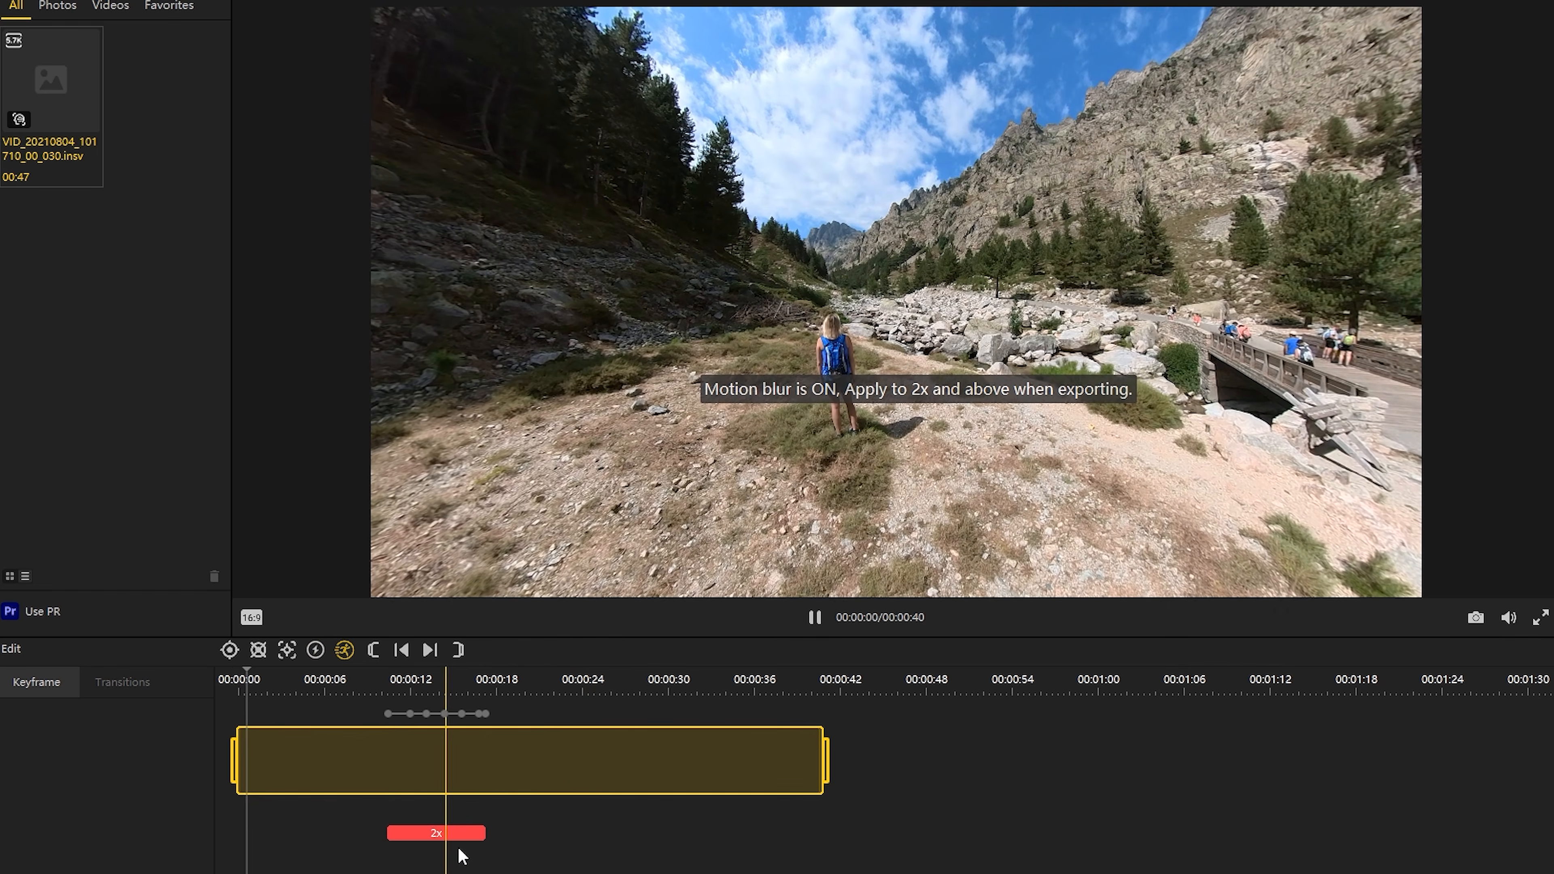
click(815, 617)
click(813, 619)
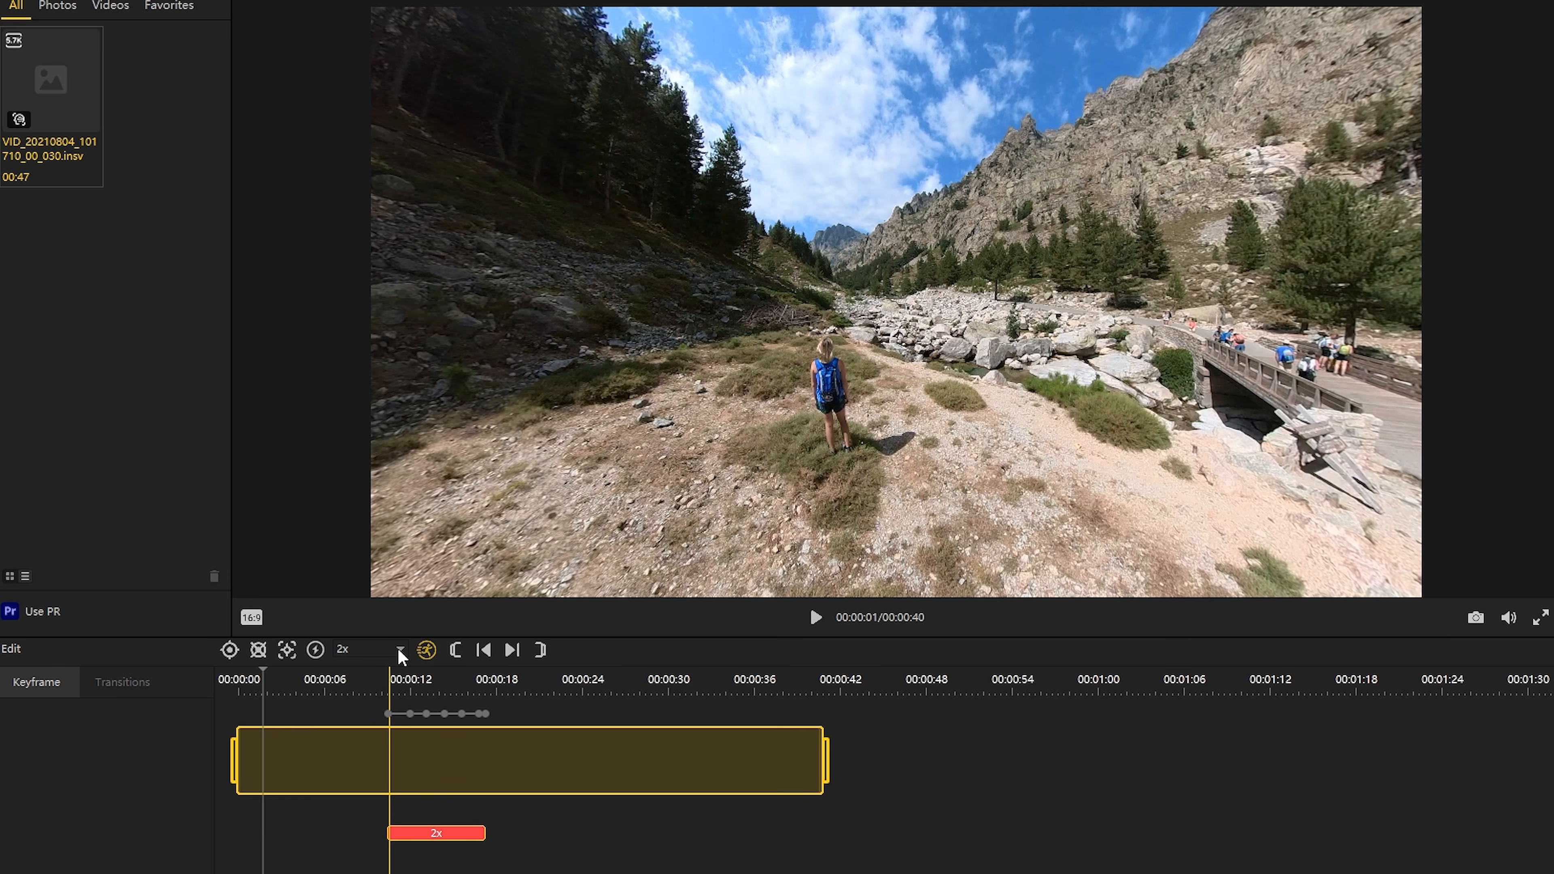
Set the speed section across the keyframes to 16x and play the clip through to about 8 s
click(400, 650)
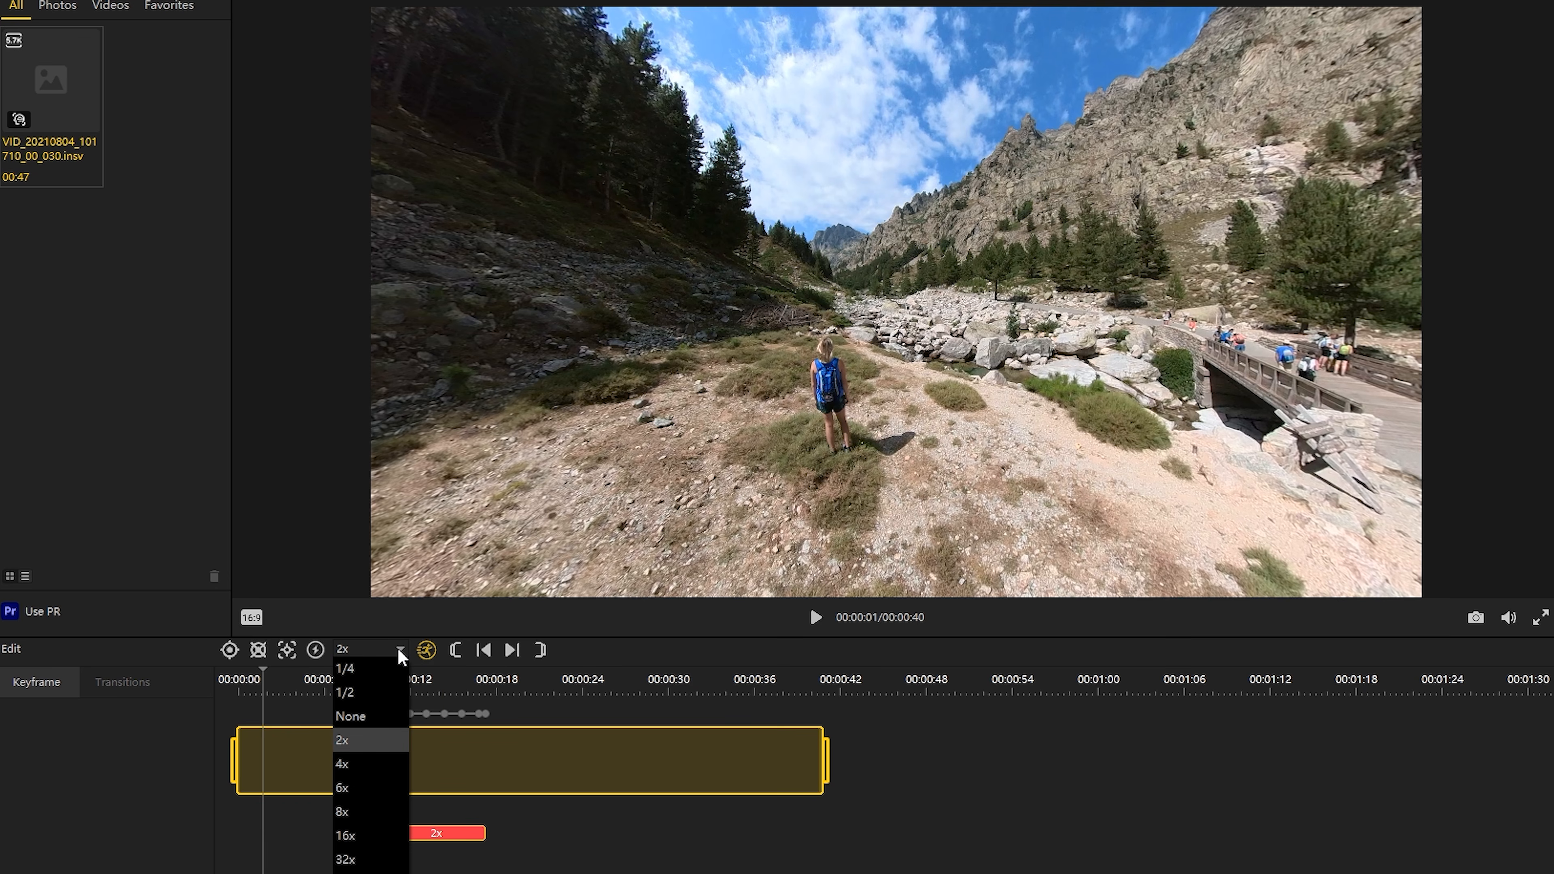
click(370, 836)
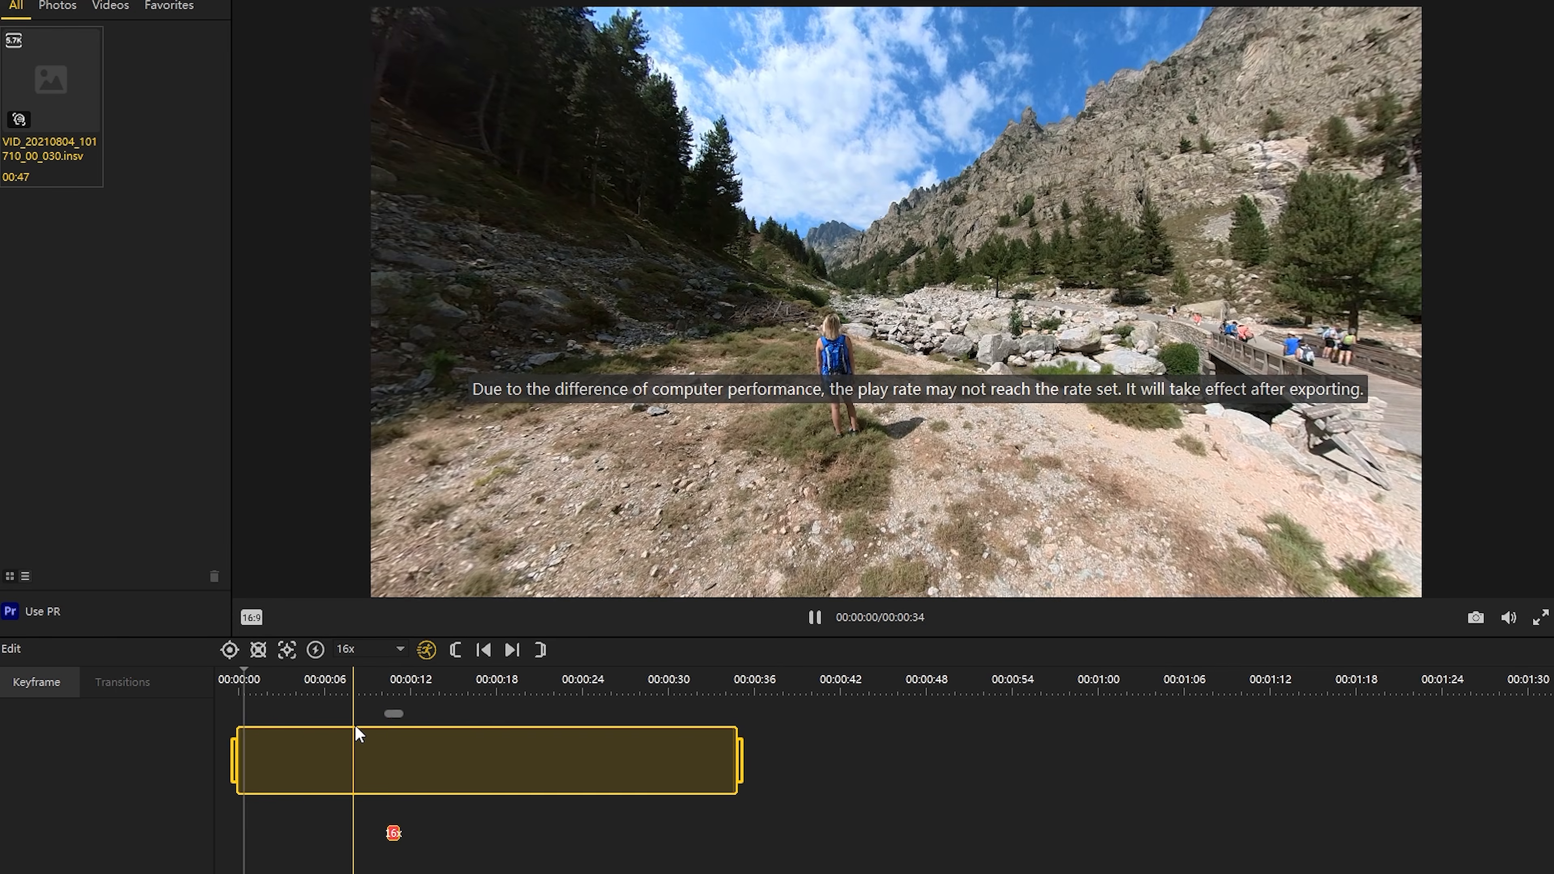
click(815, 618)
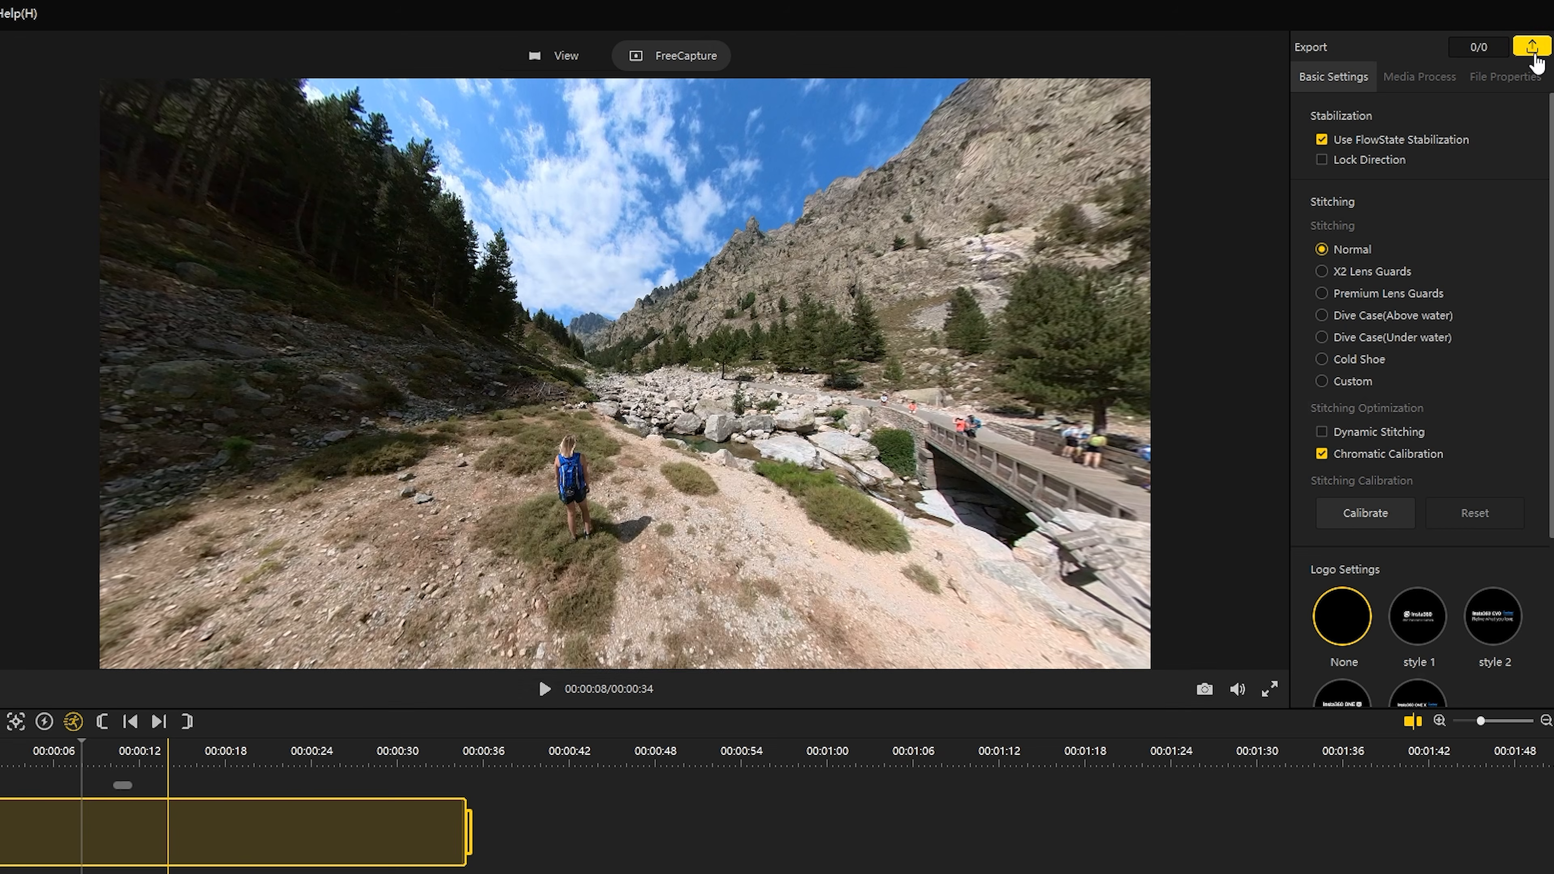
Start exporting the sped-up hiker clip as a video and choose the encoding format in its export settings
click(1533, 46)
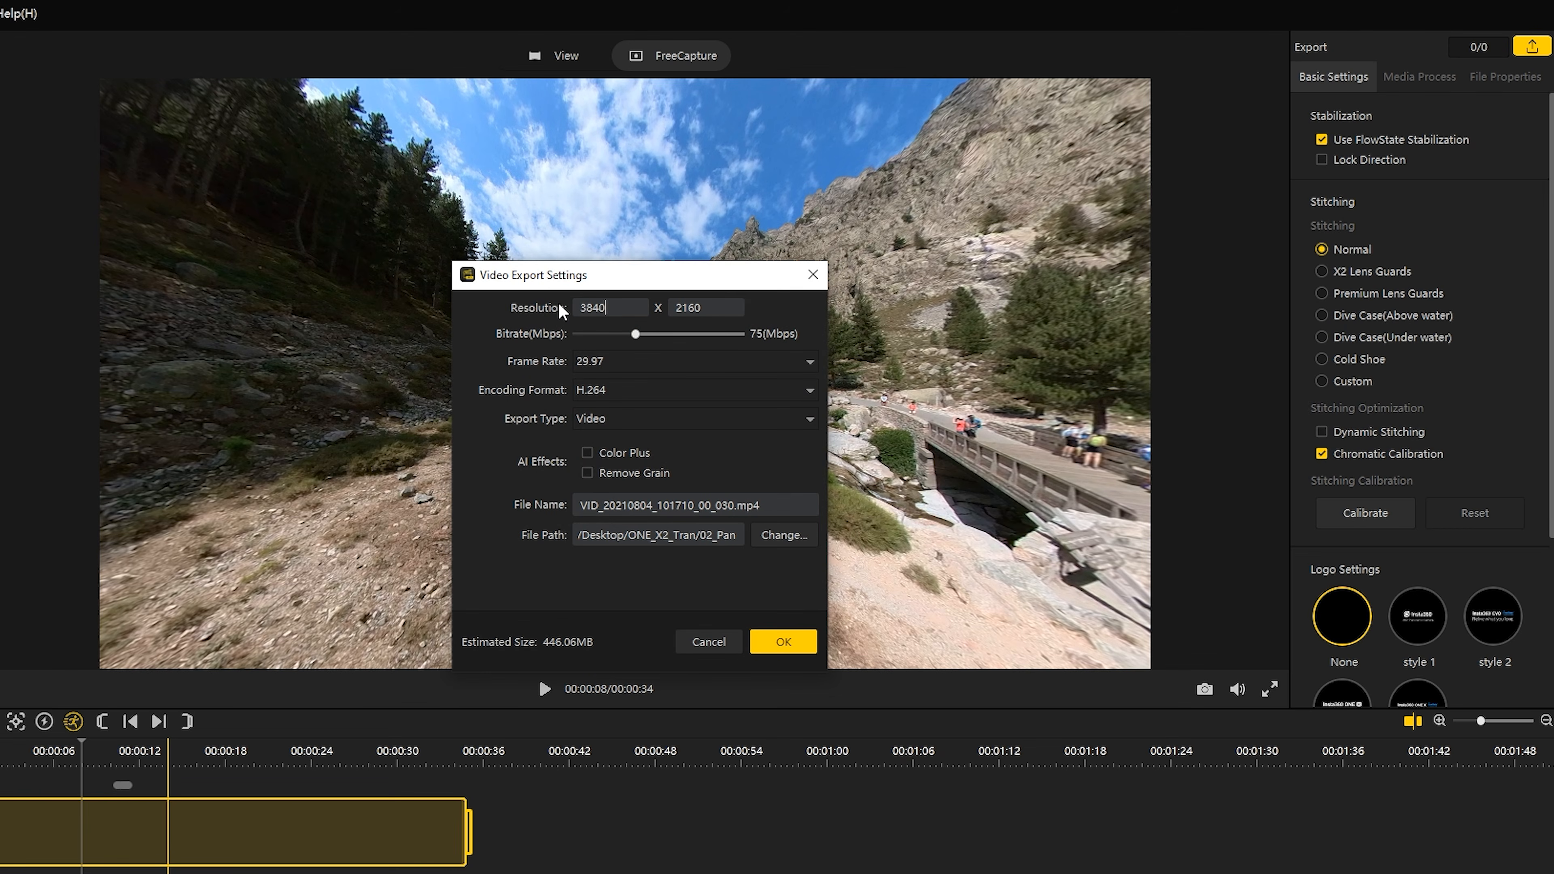
click(624, 392)
click(602, 455)
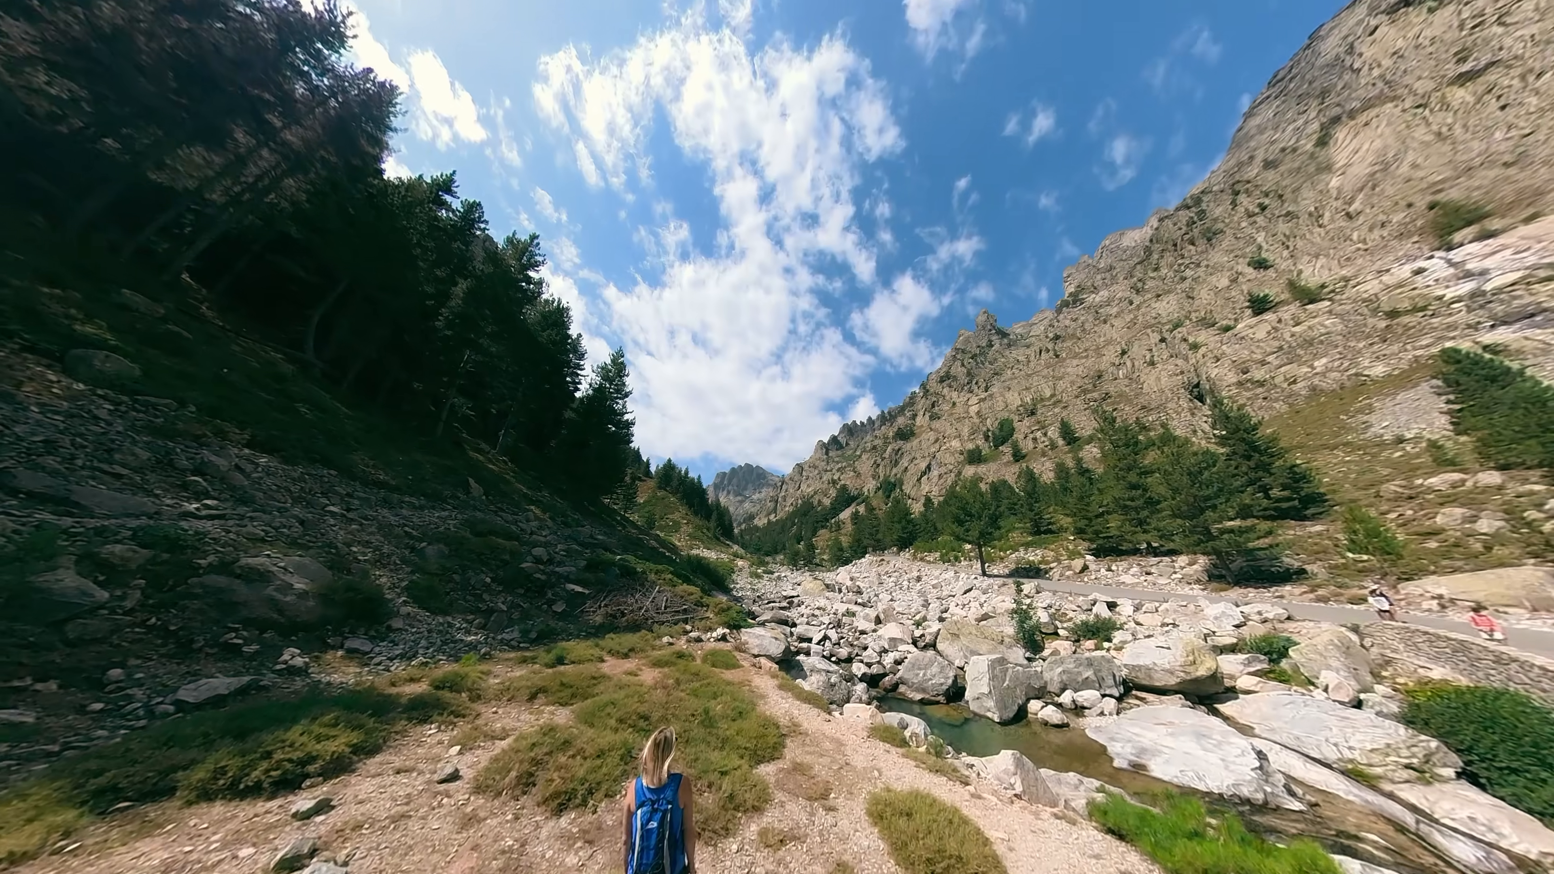